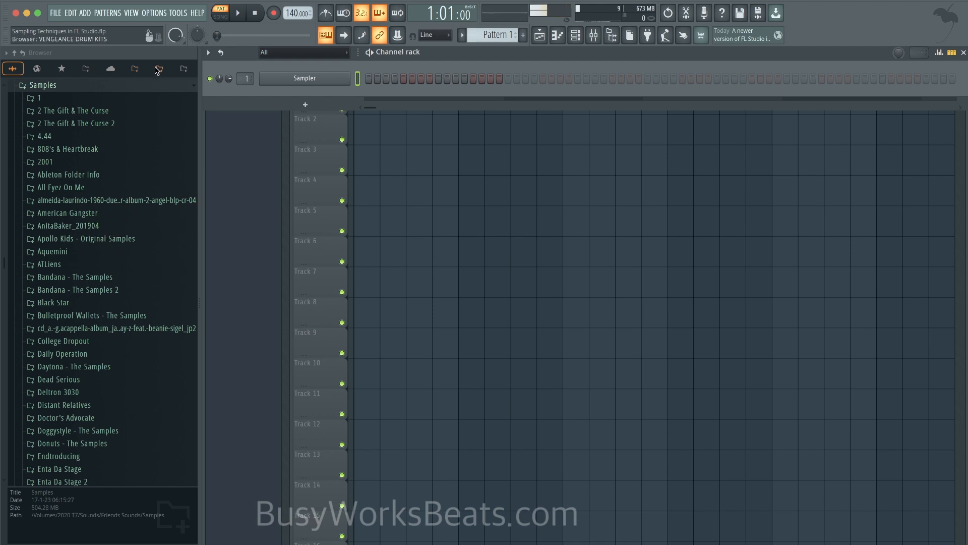
Set the typing keyboard to root note C, octave 4, with the Slicex (C4) layout.
right_click(326, 37)
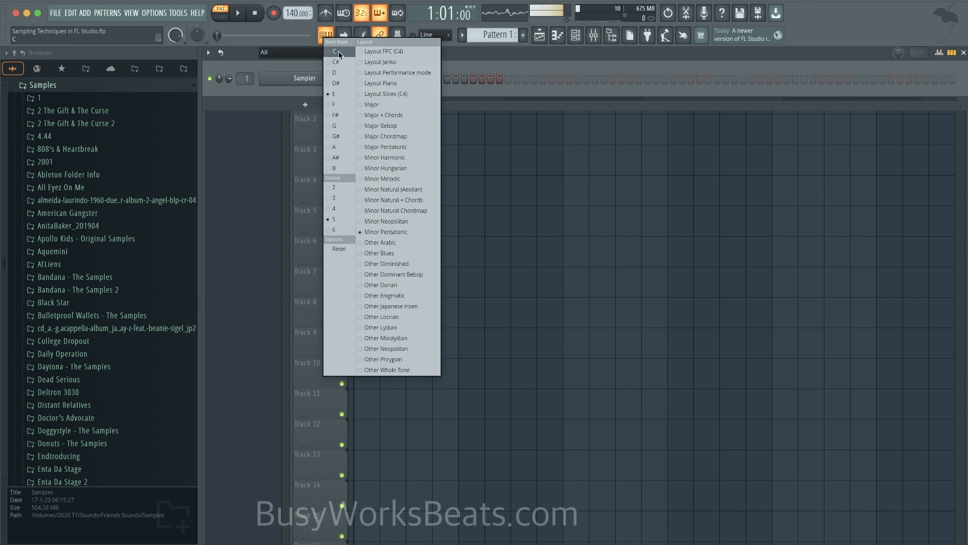
left_click(336, 208)
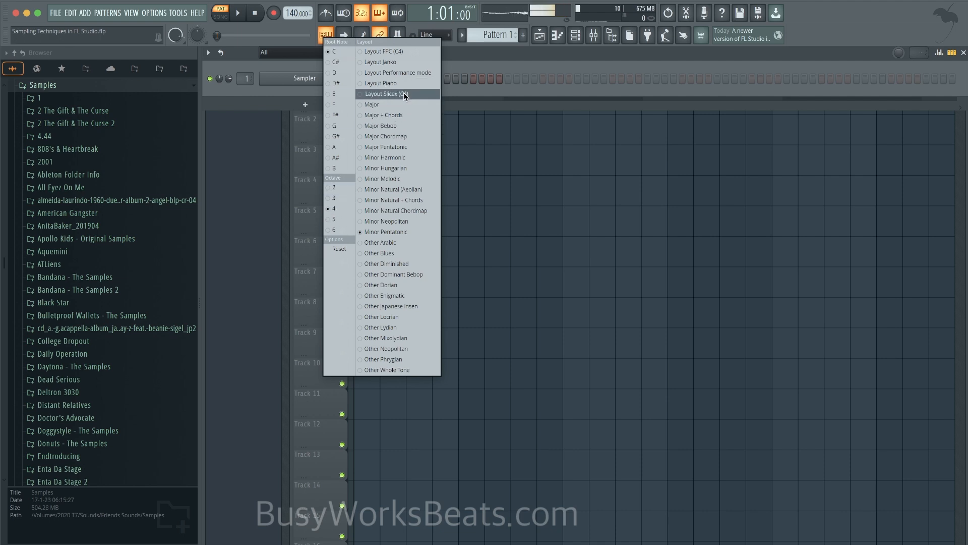
left_click(479, 65)
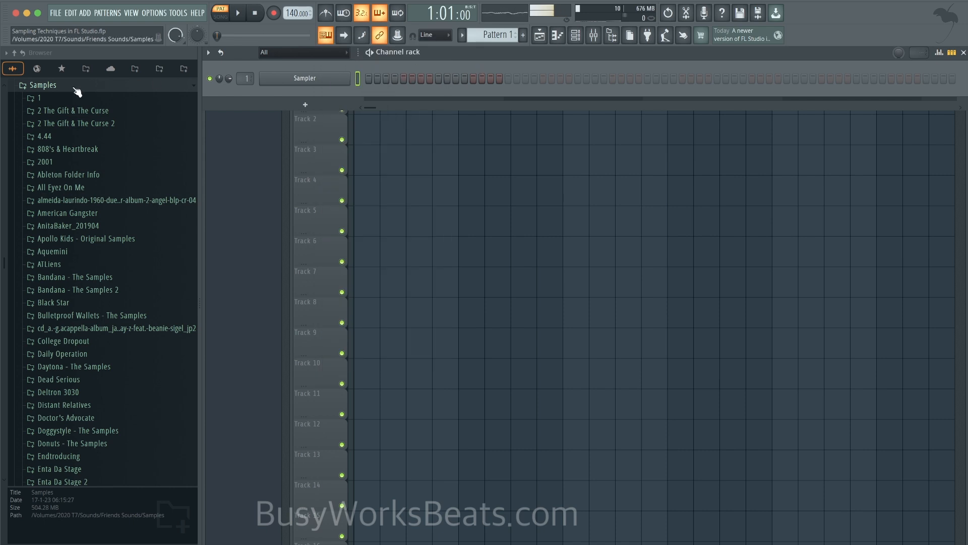
Audition the drum breaks in the RAW STEMS! folder and select BOPPER MOPPER DRUM BREAK RAW 88 BPM.
left_click(87, 70)
left_click(103, 184)
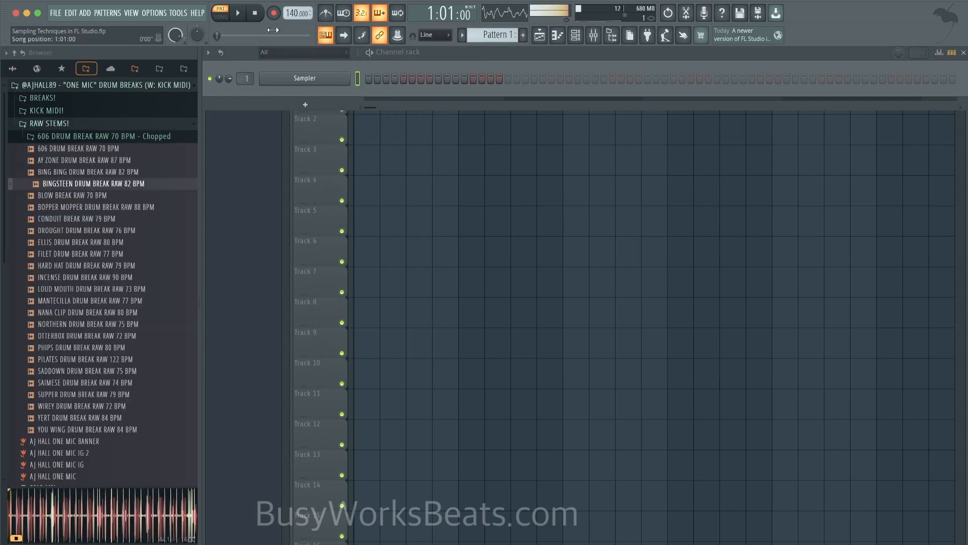
left_click(76, 242)
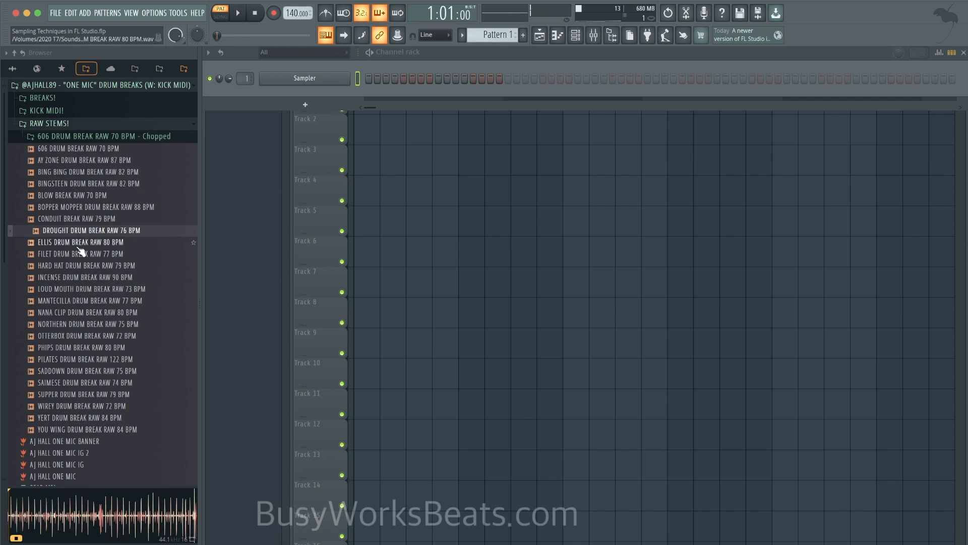
left_click(88, 300)
left_click(88, 324)
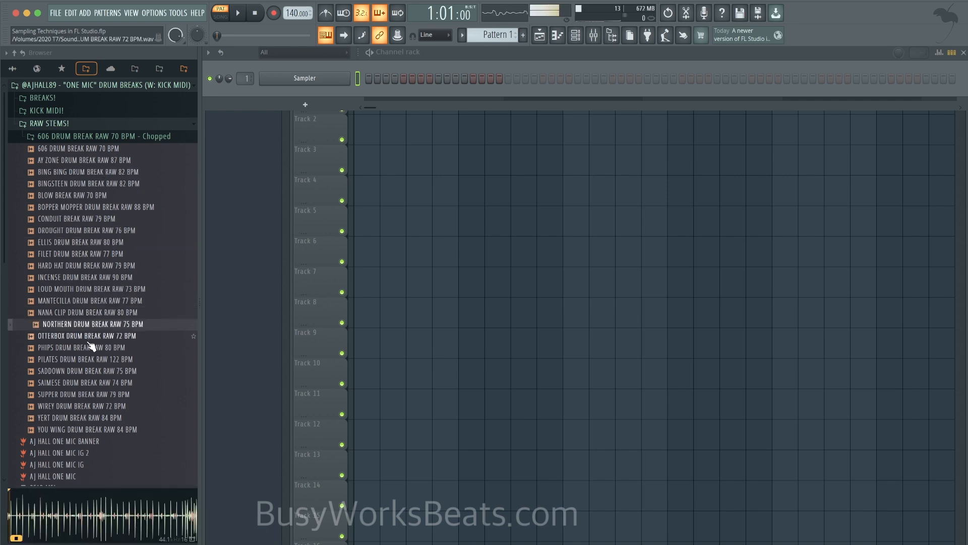
left_click(93, 348)
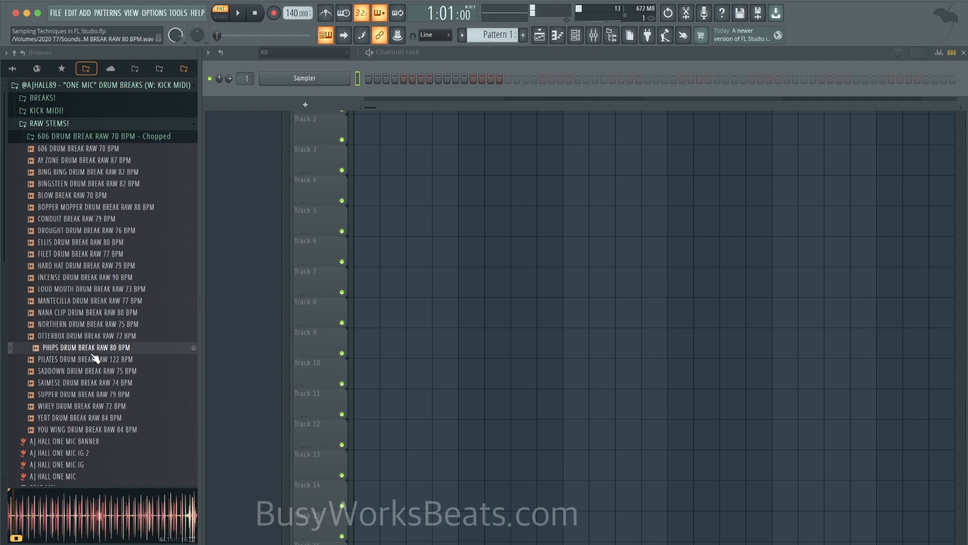
left_click(95, 359)
left_click(96, 371)
left_click(96, 382)
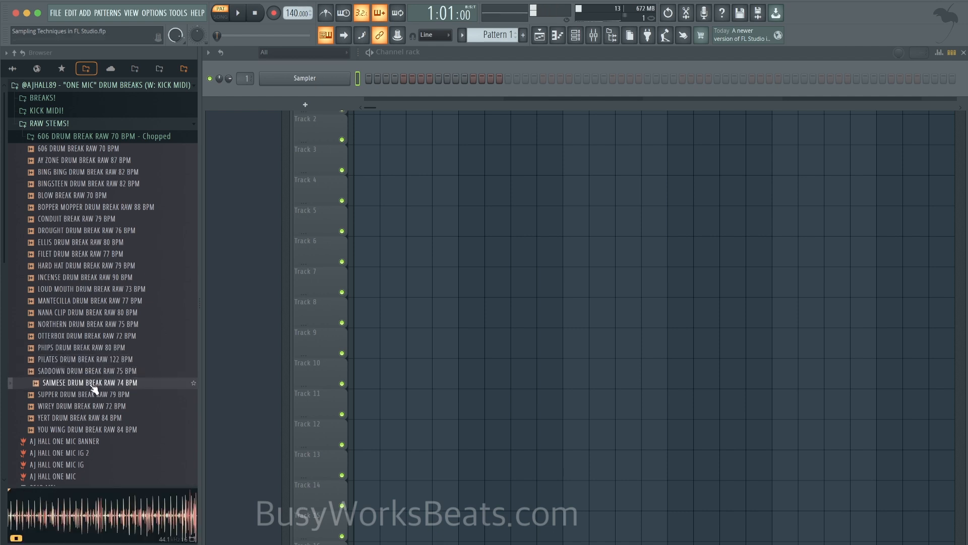
left_click(125, 183)
left_click(124, 208)
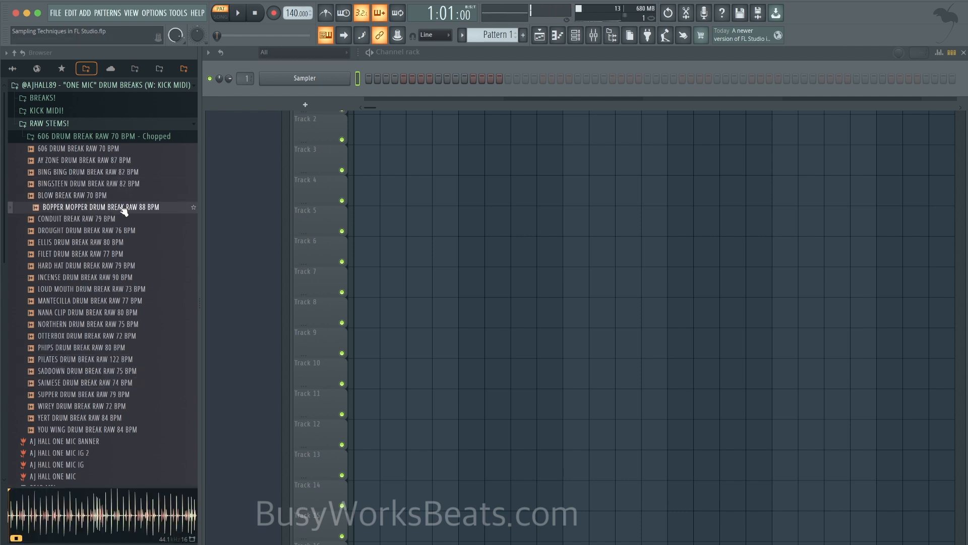
Load the BOPPER MOPPER drum break into a new Slicex channel and slice it with medium auto-slicing.
right_click(124, 211)
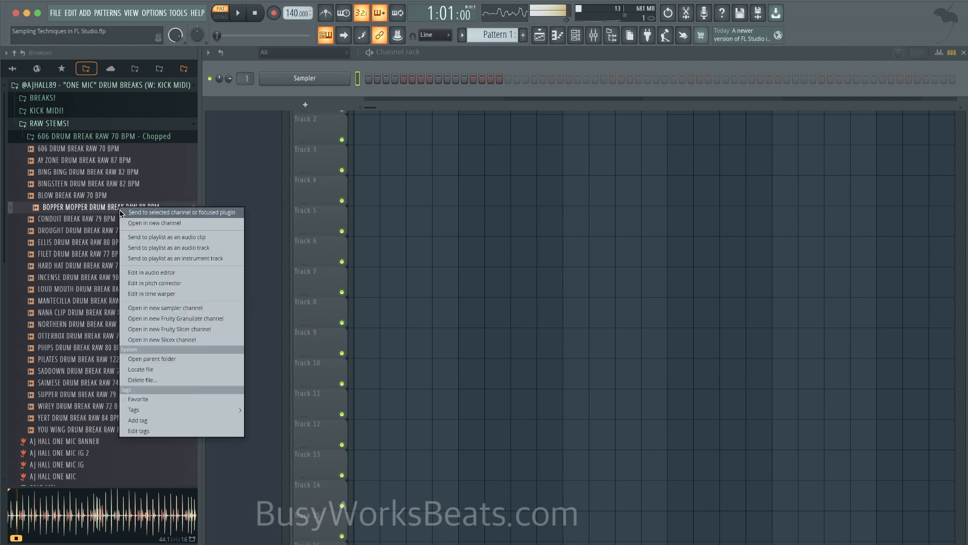
left_click(168, 338)
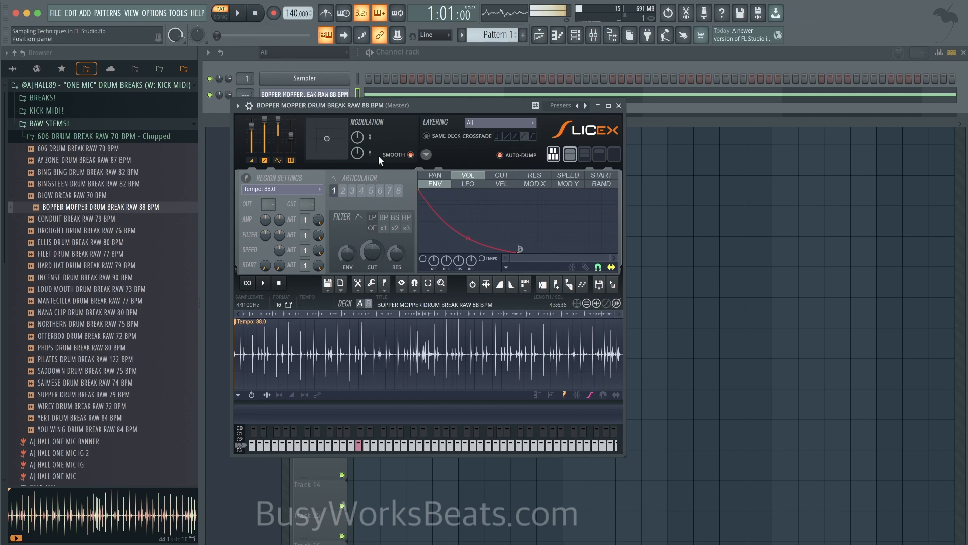
left_click(569, 284)
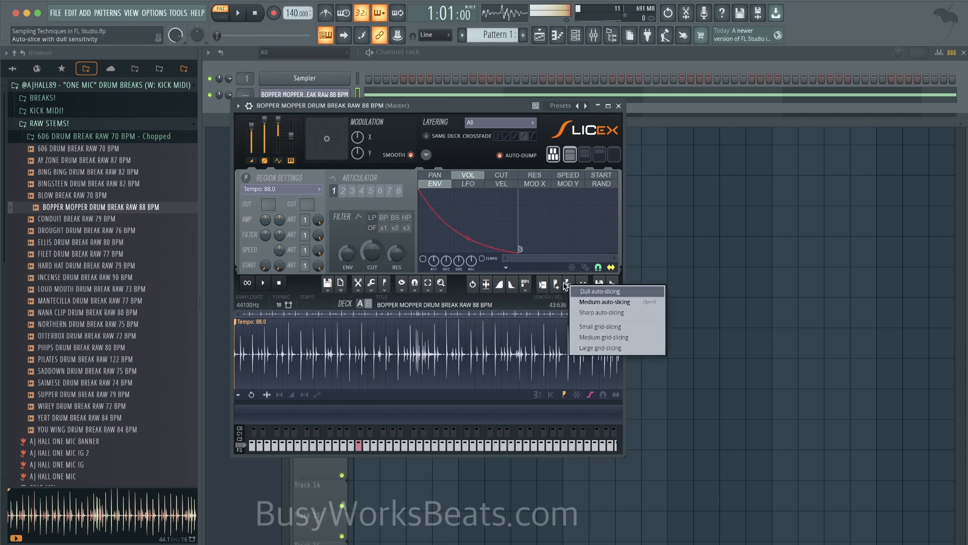
left_click(585, 303)
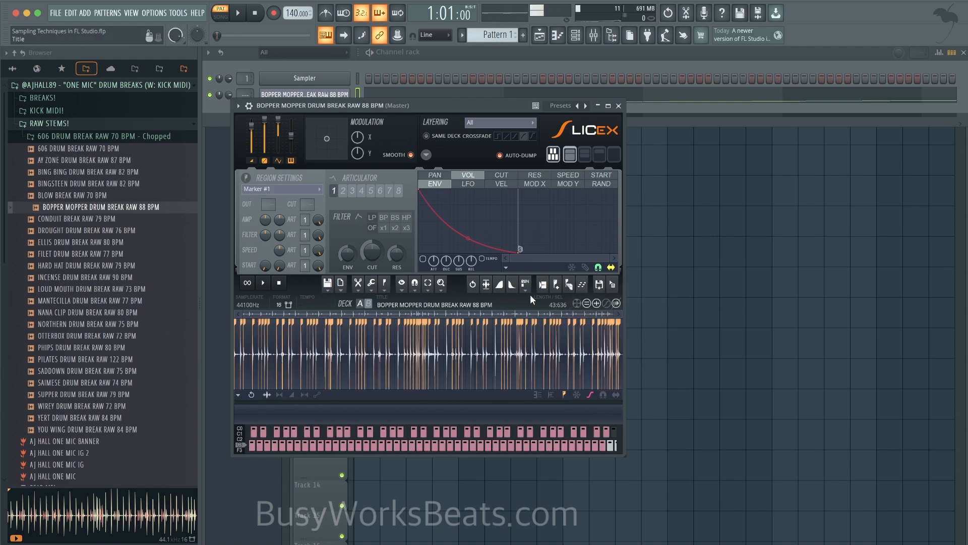
left_click(618, 106)
Check the typing keyboard's root note and layout, and play through a run of the break's slices.
right_click(326, 35)
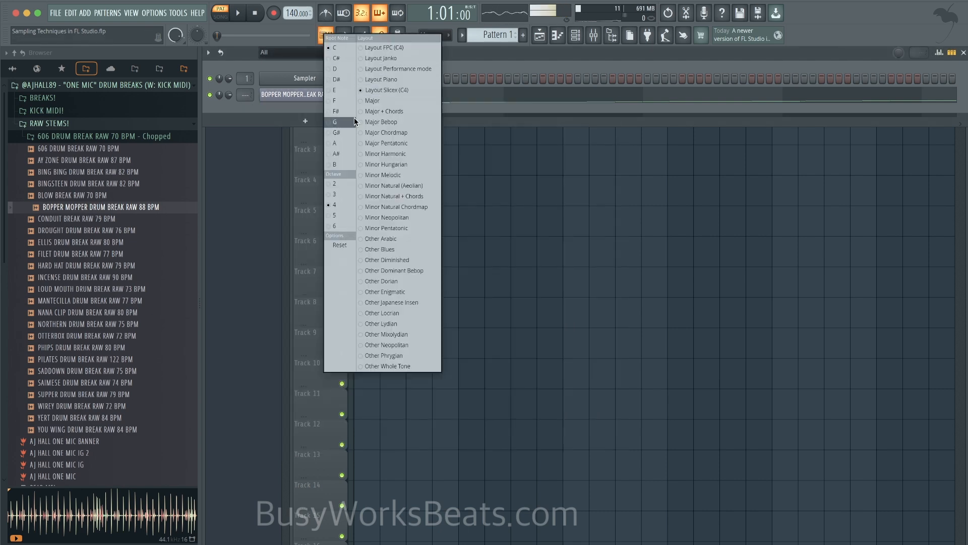
left_click(511, 68)
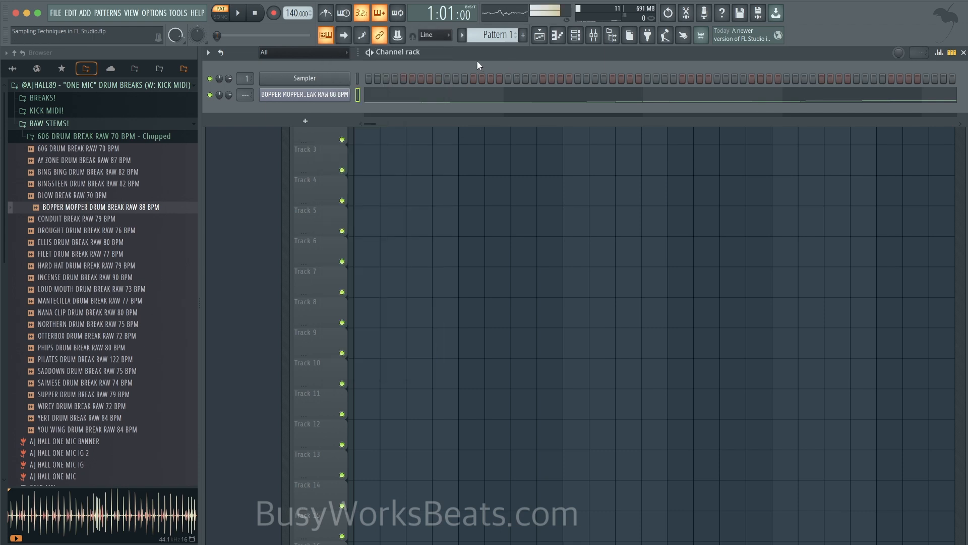
key("q")
key("w")
key("e")
key("r")
key("t")
key("y")
key("u")
Turn on the metronome and set the project tempo to 84 BPM.
left_click(325, 13)
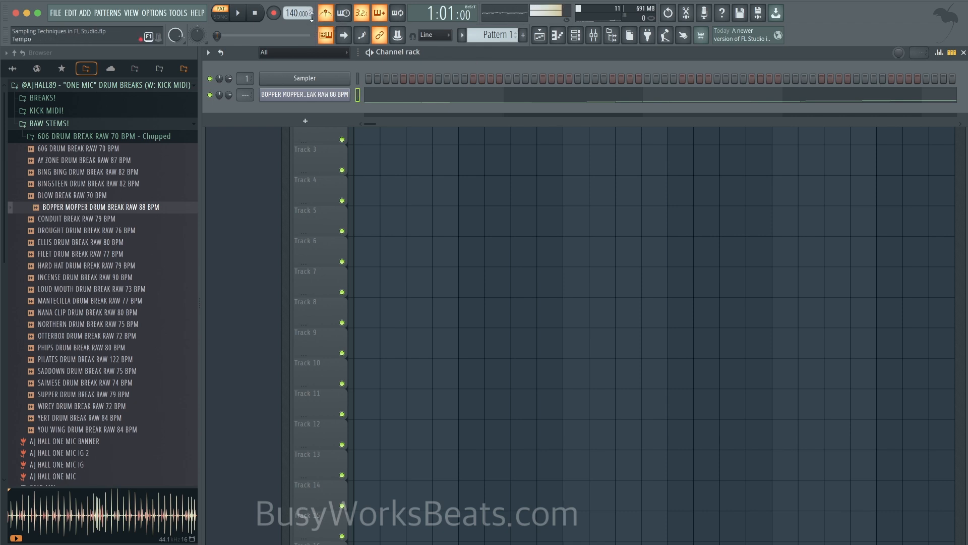
right_click(297, 15)
left_click(399, 39)
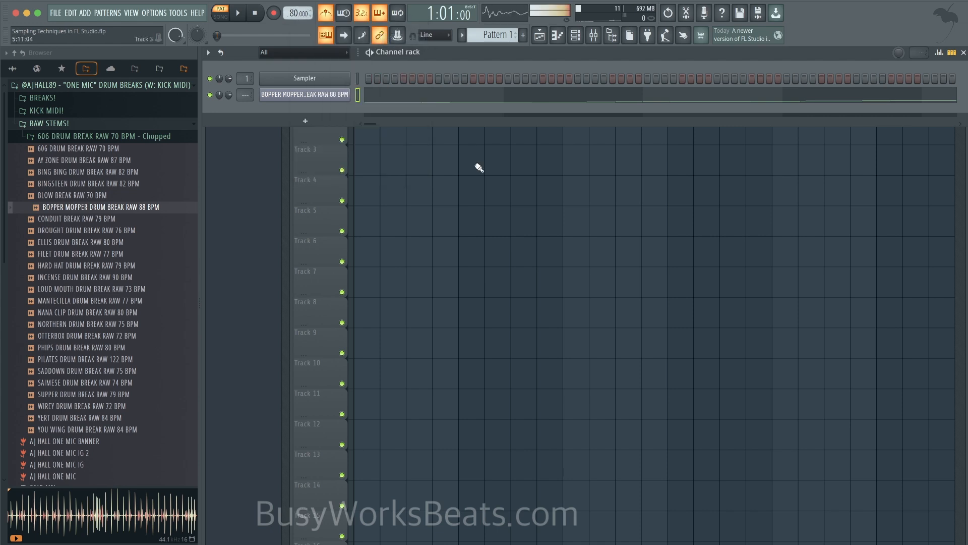
left_click_drag(291, 13, 291, 9)
Test a few more slices of the drum break from the typing keyboard.
key("d")
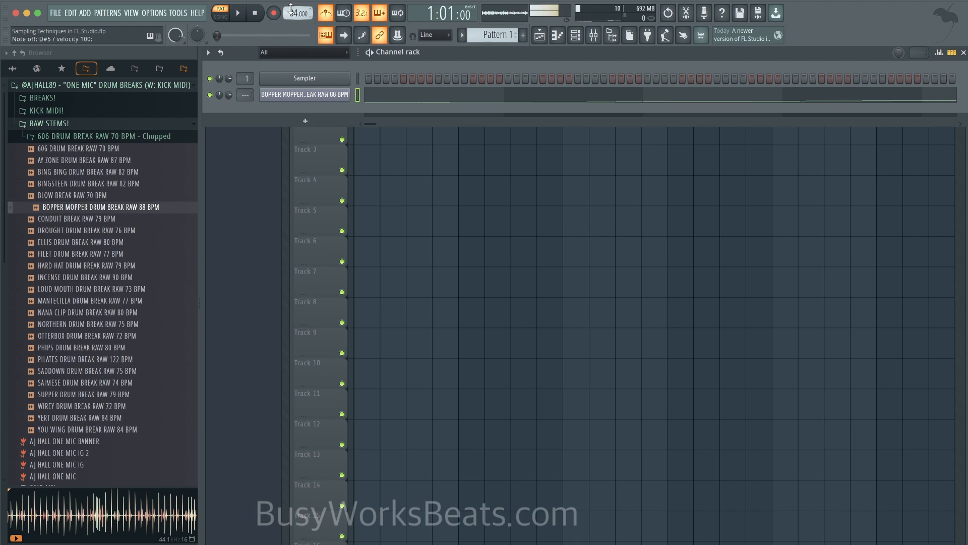
key("b")
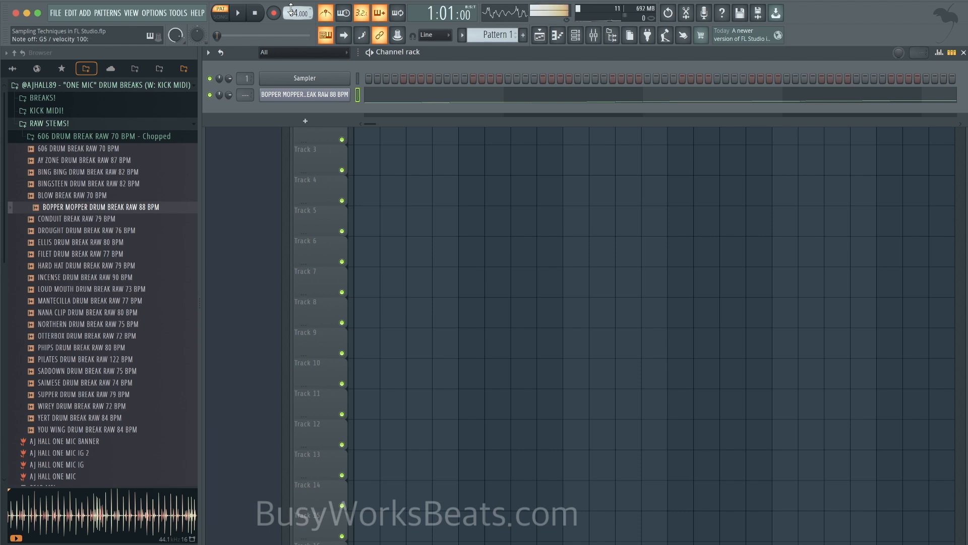
key("comma")
Assign the drum break channel to mixer track 3 and route Insert 2 to the Master.
left_click(325, 34)
key("ctrl+l")
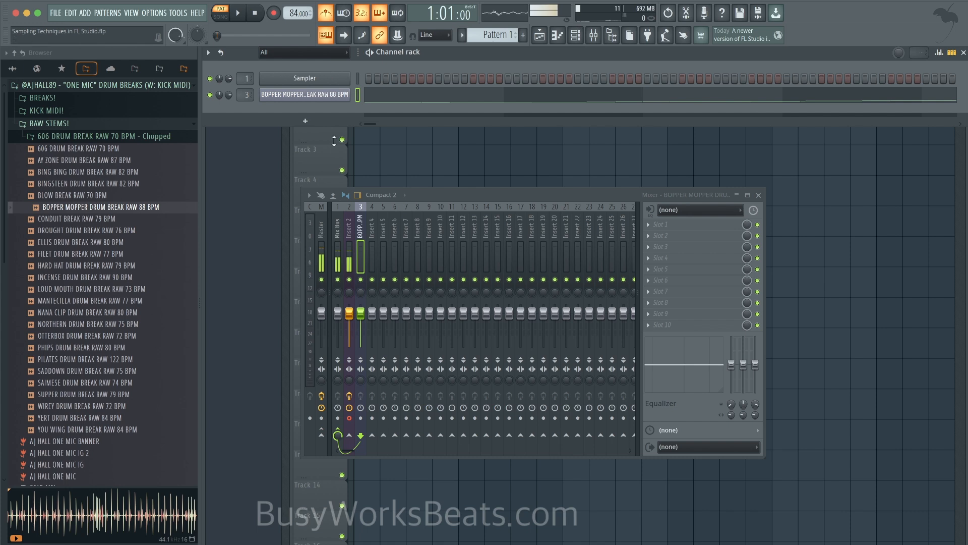
left_click(347, 241)
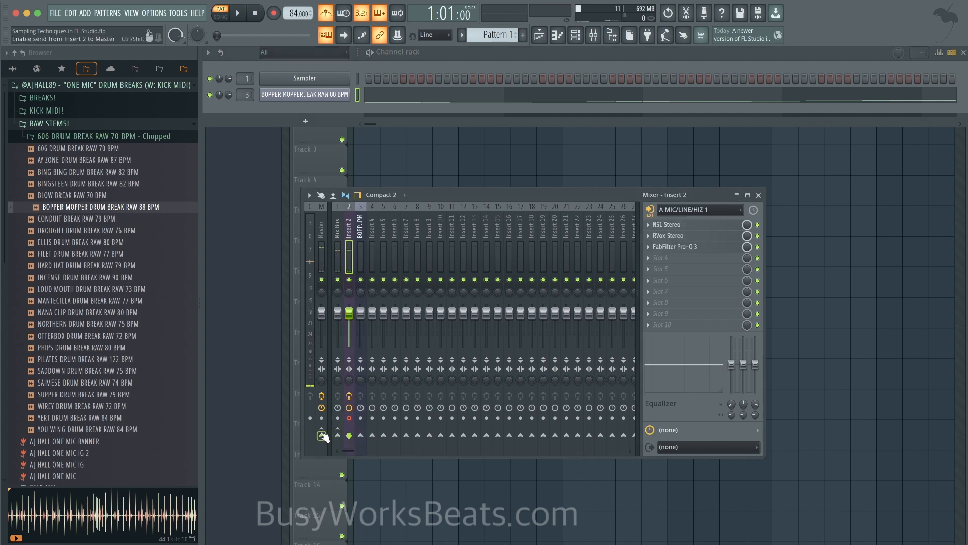
Select the drum break channel in the channel rack and try out slices across the keyboard's range.
left_click(359, 95)
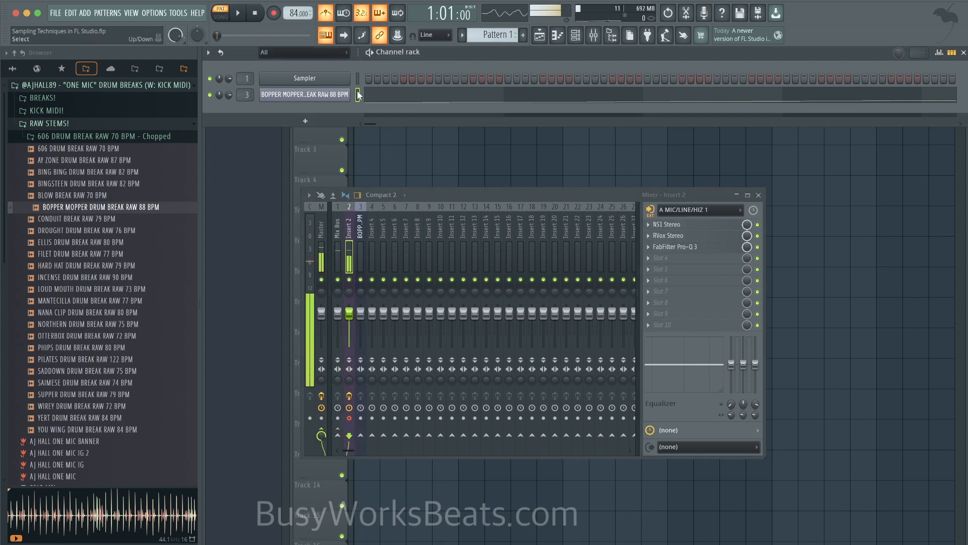
key("u")
key("0")
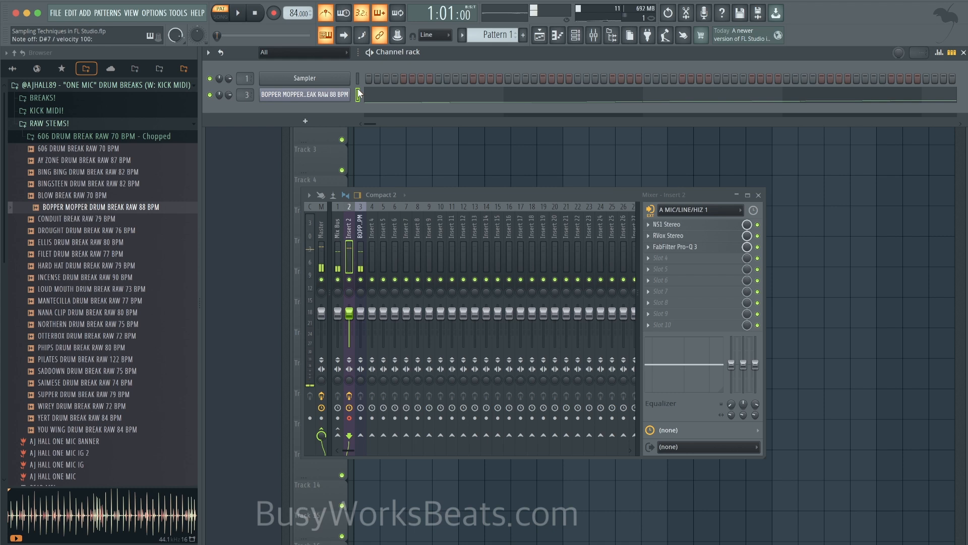
key("s")
key("v")
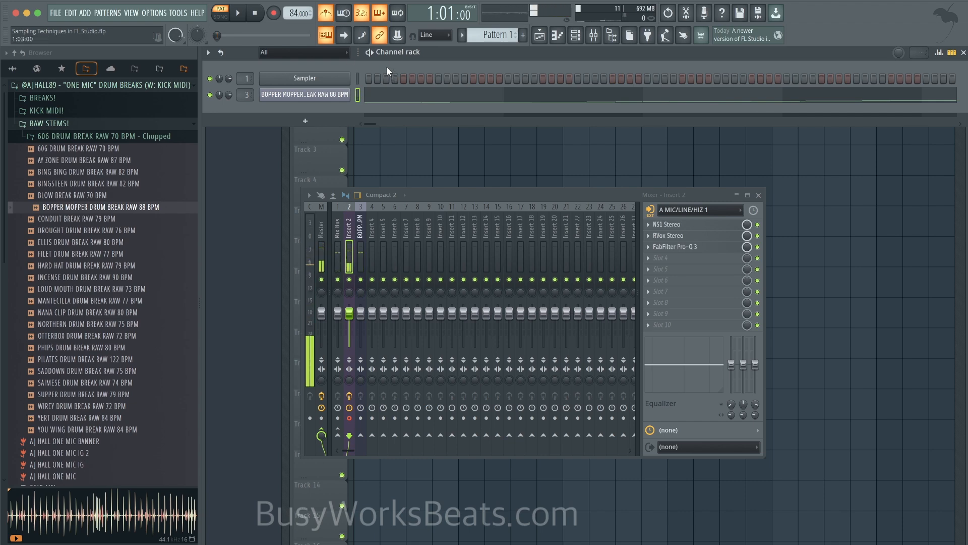
Switch to Pattern 2, arm recording, and record a performance of drum break slices.
left_click_drag(491, 36, 491, 31)
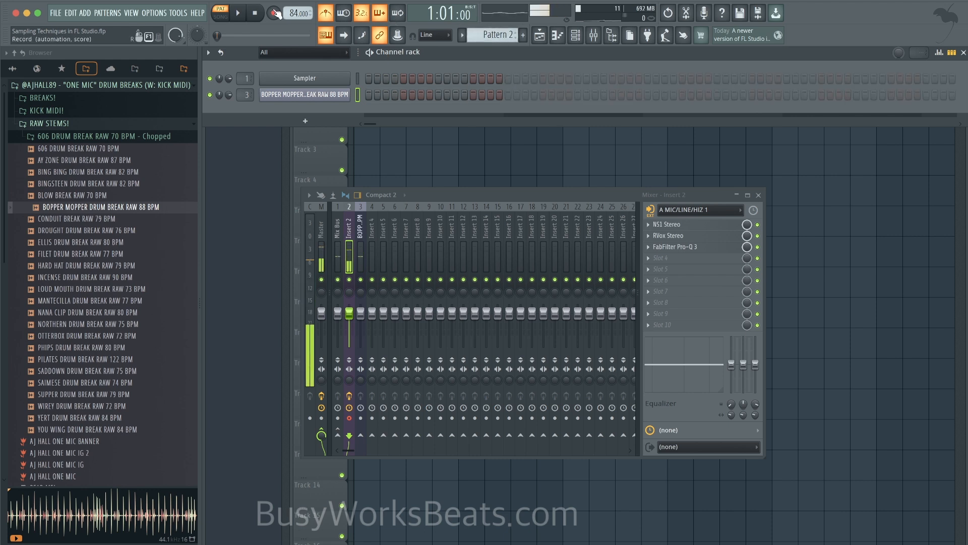
left_click(276, 15)
left_click(485, 340)
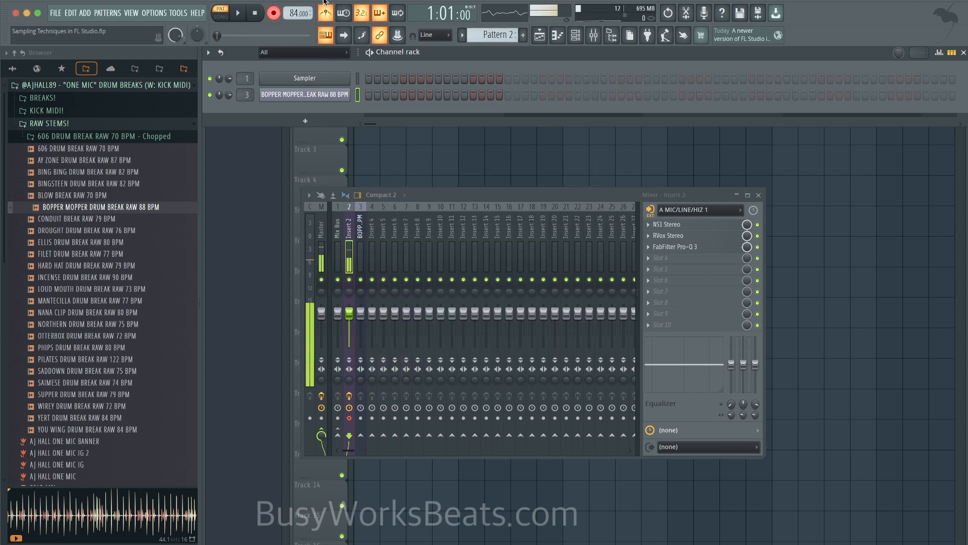
key("g")
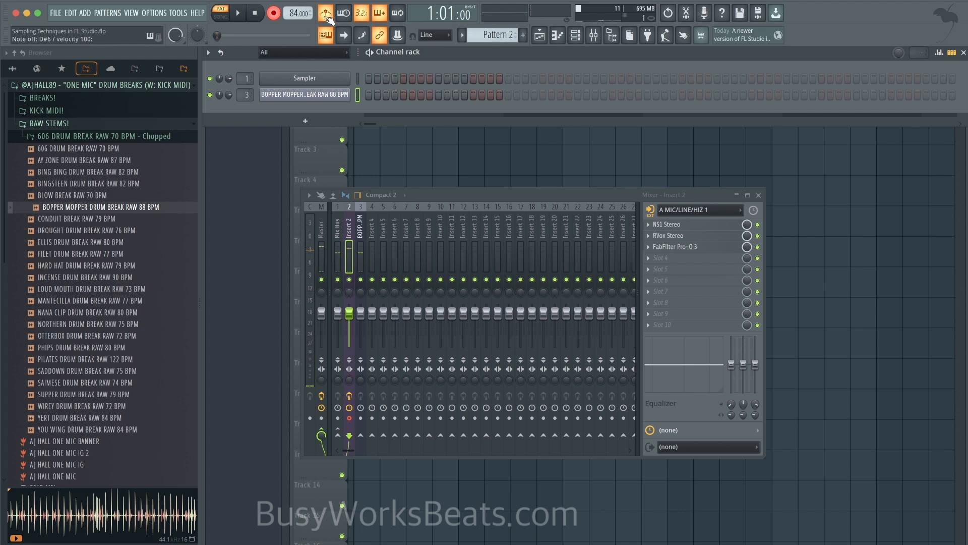
key("c")
key("space")
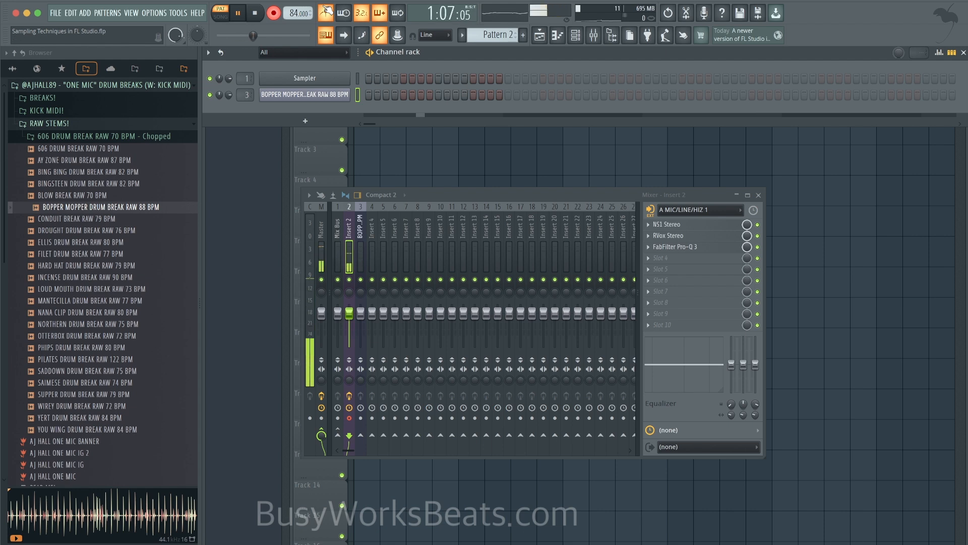
key("space")
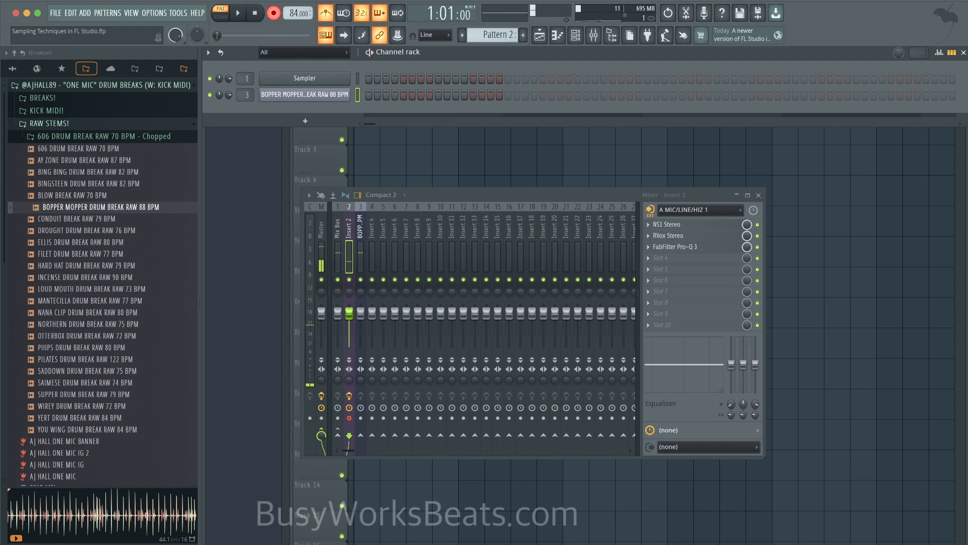
key("space")
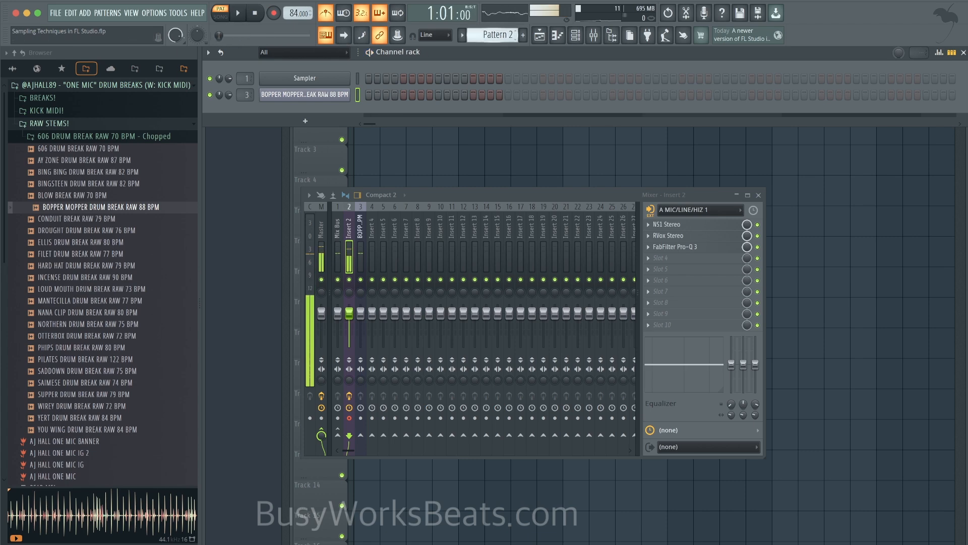
Play back Pattern 2 and examine the recorded slice notes in the drum break's piano roll.
key("space")
left_click(473, 98)
scroll(401, 176, "up", 5)
scroll(394, 183, "up", 3)
key("space")
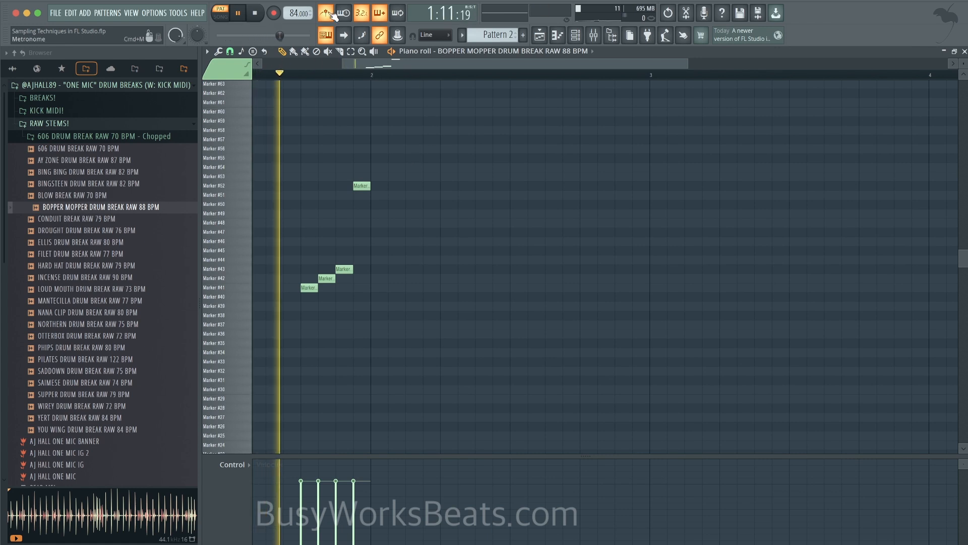
Switch to song mode and place Pattern 2 on Track 2 at bar 4, removing the clip at bar 2.
left_click(539, 34)
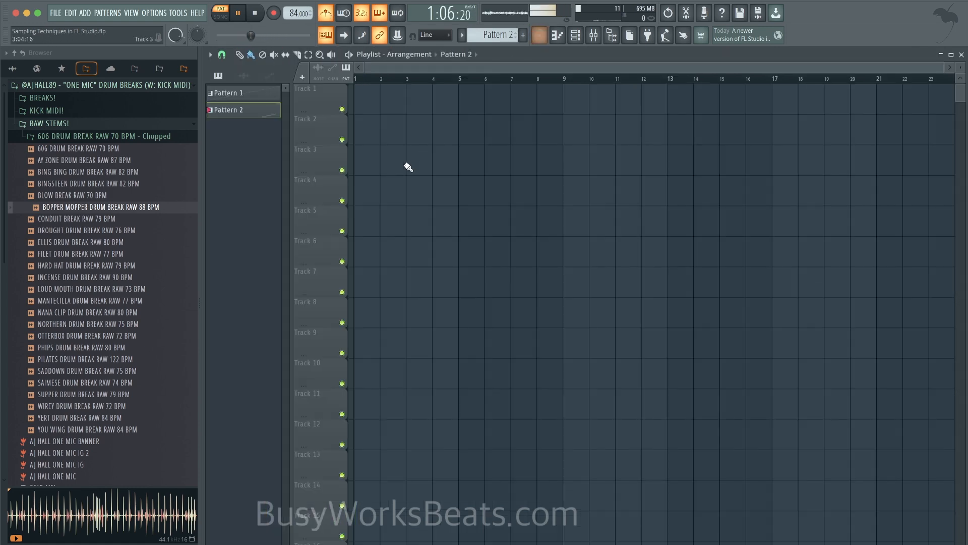
left_click(387, 132)
left_click(222, 17)
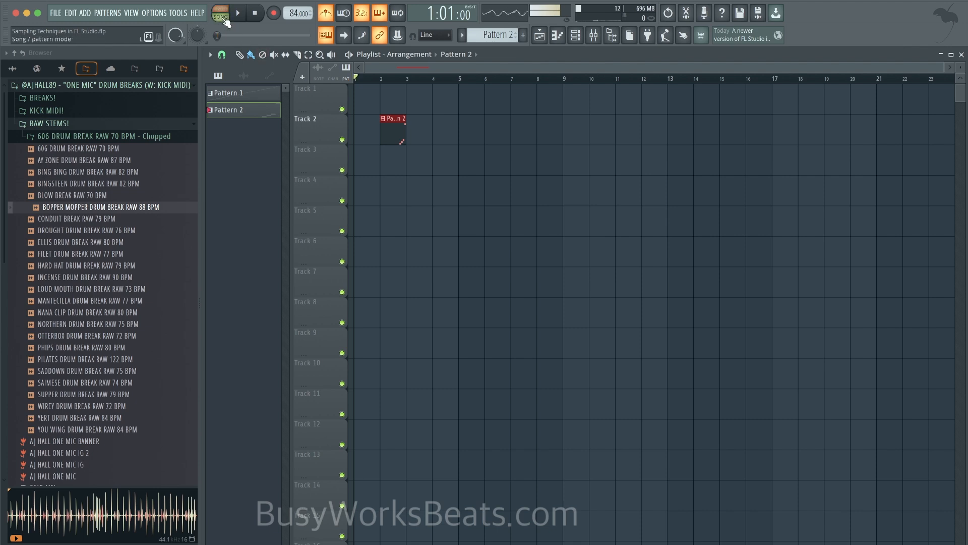
left_click(441, 132)
right_click(394, 131)
Return to the drum break channel in the channel rack and try out several slices for a variation.
left_click(576, 35)
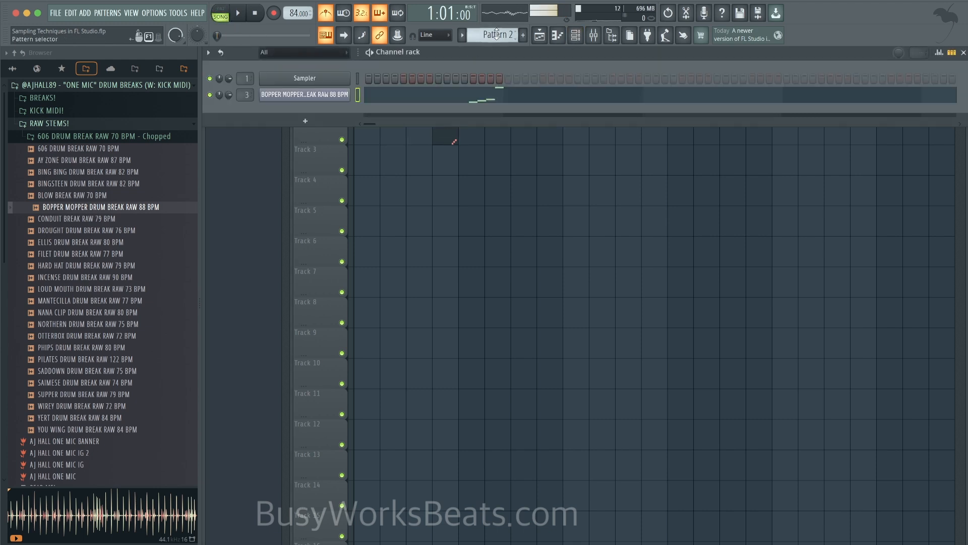
key("m")
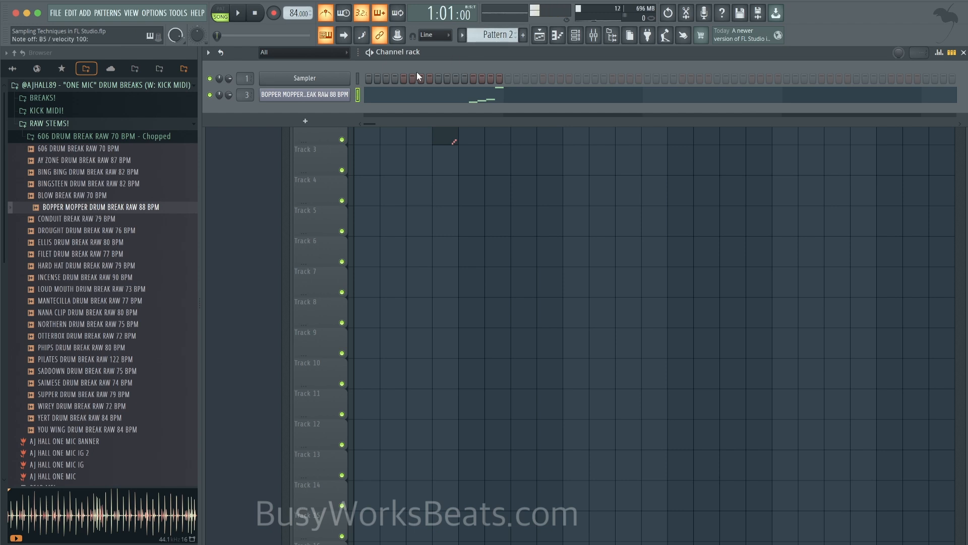
key("j")
key("w")
key("j")
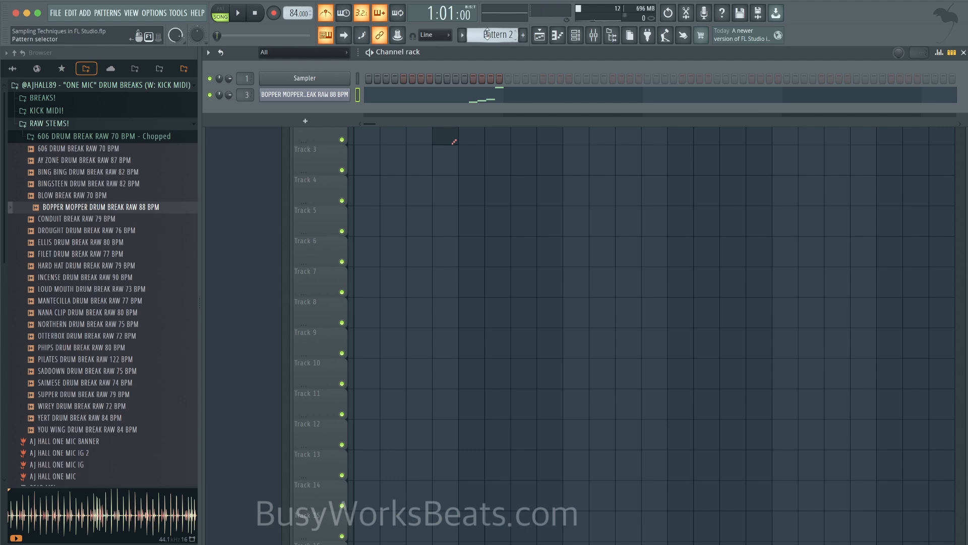
Clone Pattern 2 as Pattern 3 and move its last drum break note down to Marker #46.
left_click(461, 35)
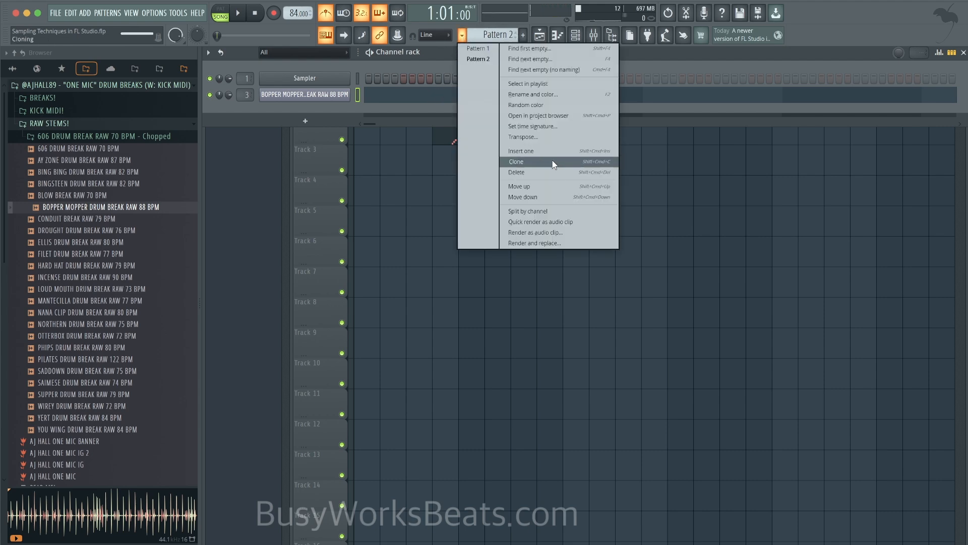
left_click(552, 159)
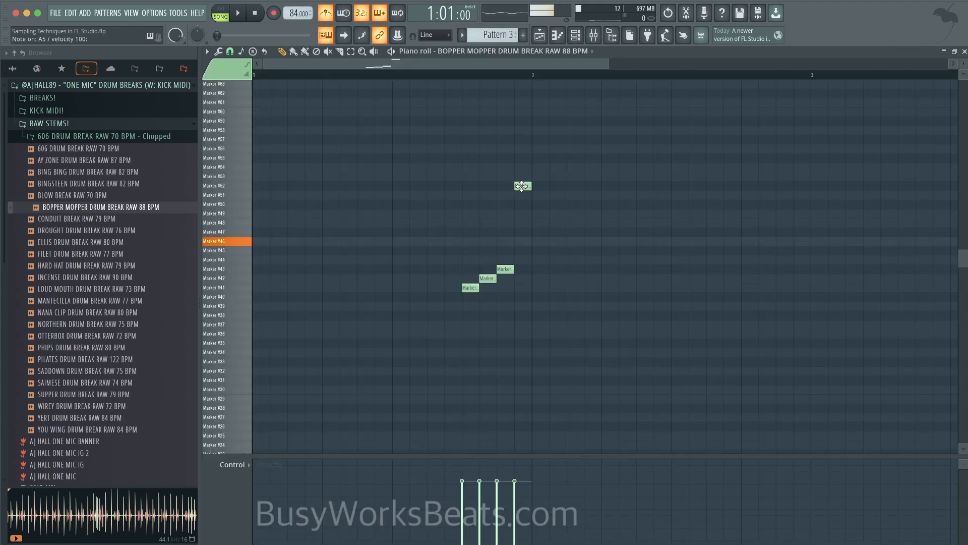
left_click_drag(520, 185, 521, 241)
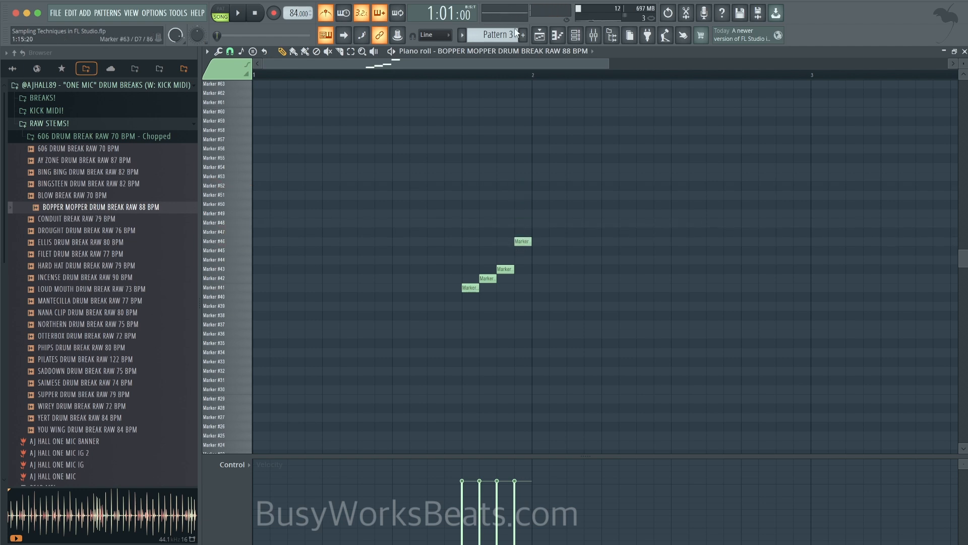
Place Pattern 3 on Track 2 at bar 2 and play back the arrangement through Pattern 2.
left_click(539, 36)
left_click(387, 128)
key("space")
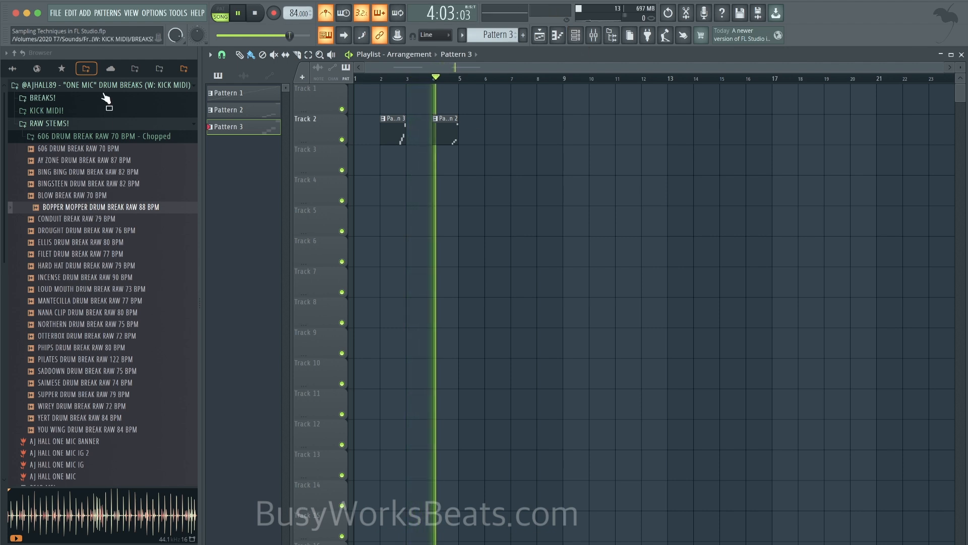
left_click(13, 69)
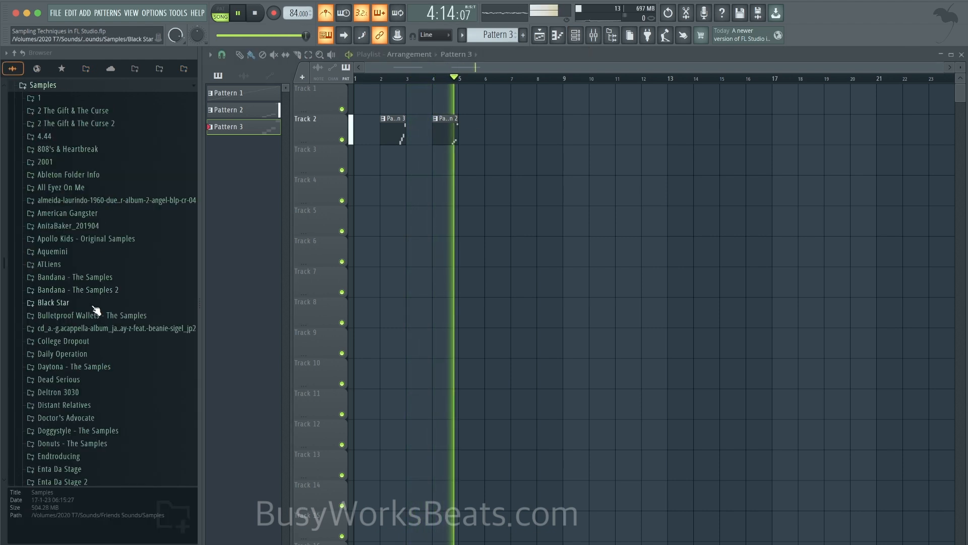
key("space")
Switch to the empty Pattern 4 and delete the Sampler channel from the channel rack.
left_click(579, 40)
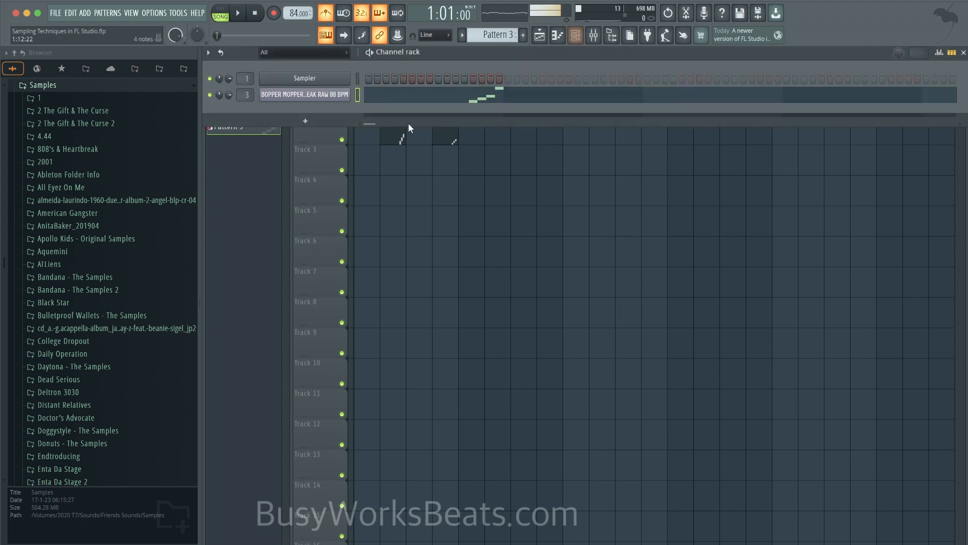
scroll(504, 36, "down", 1)
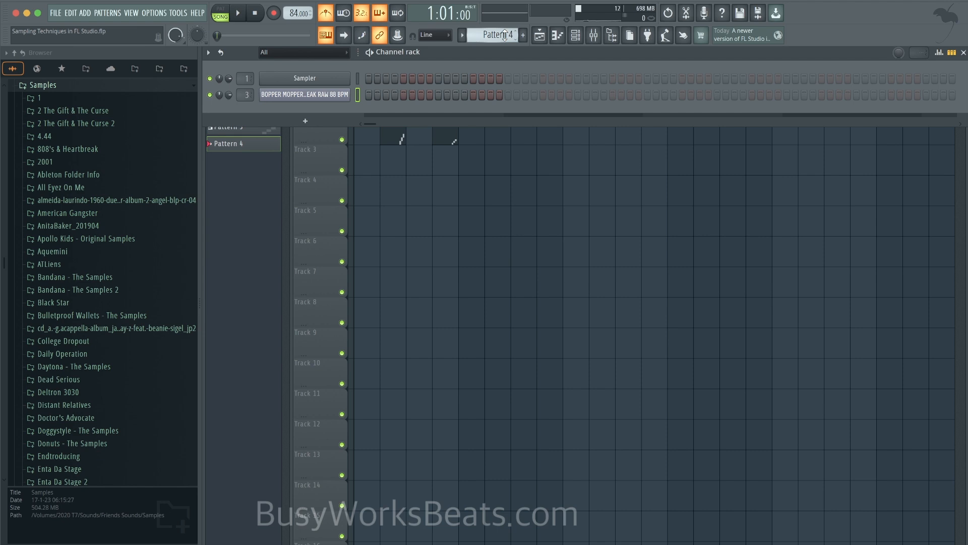
right_click(344, 79)
key("d")
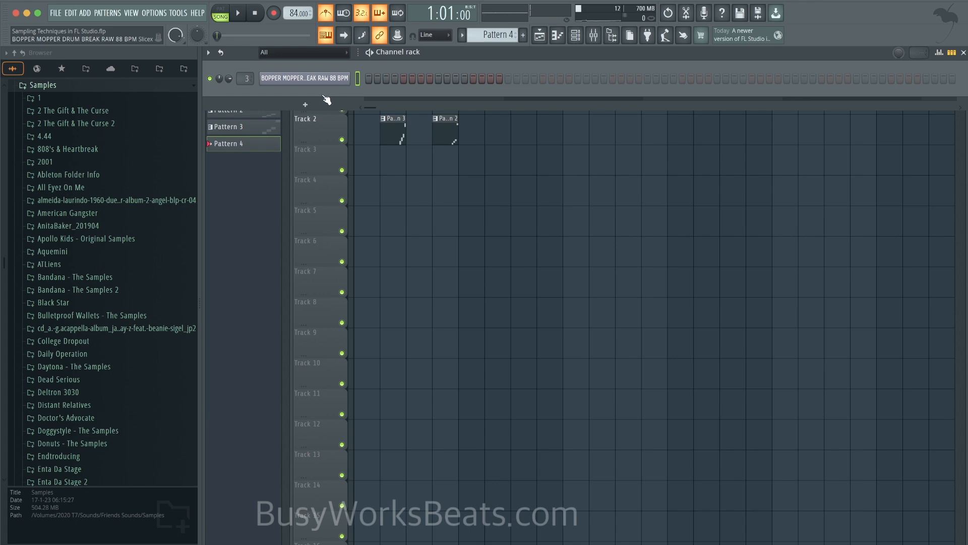
Place Anita Baker - Angel (1983) from the AnitaBaker_201904 sample folder on Track 4 at bar 1, with clip gain at -1.7 dB.
scroll(83, 292, "down", 4)
scroll(85, 292, "up", 3)
left_click(106, 180)
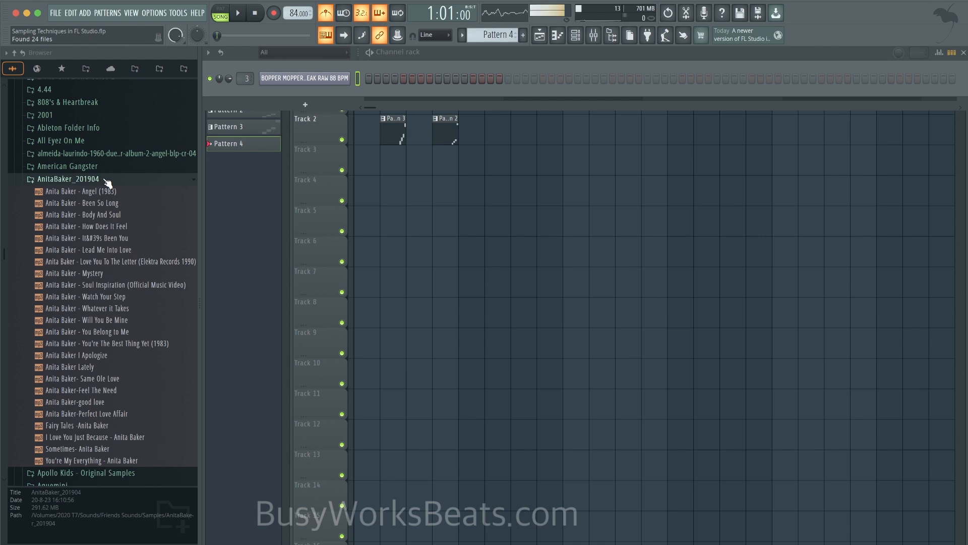
left_click(109, 193)
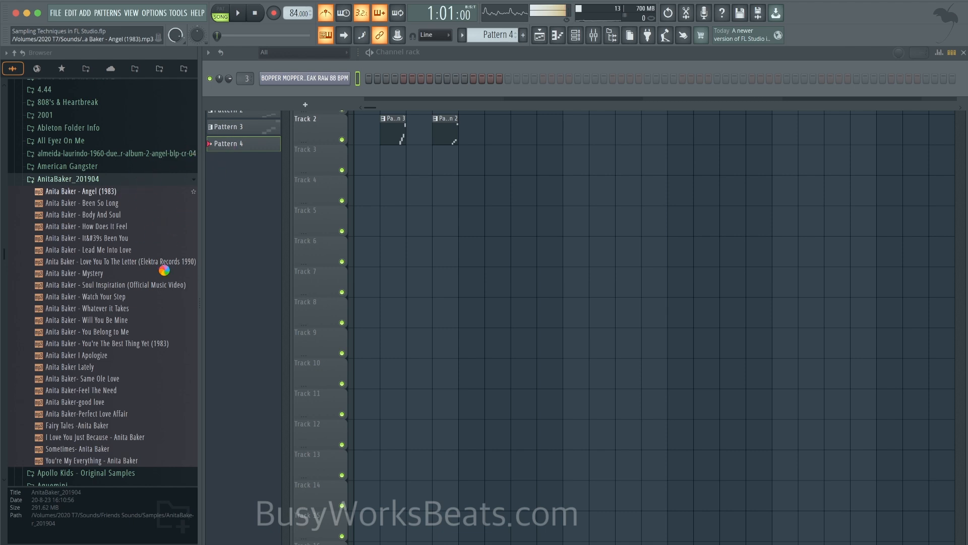
left_click(255, 14)
left_click_drag(363, 187, 362, 190)
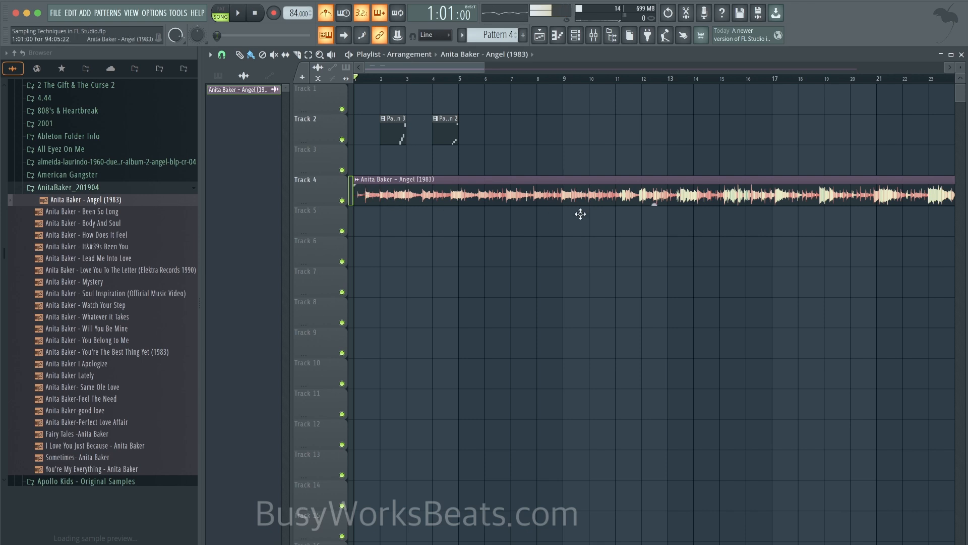
left_click_drag(655, 204, 654, 206)
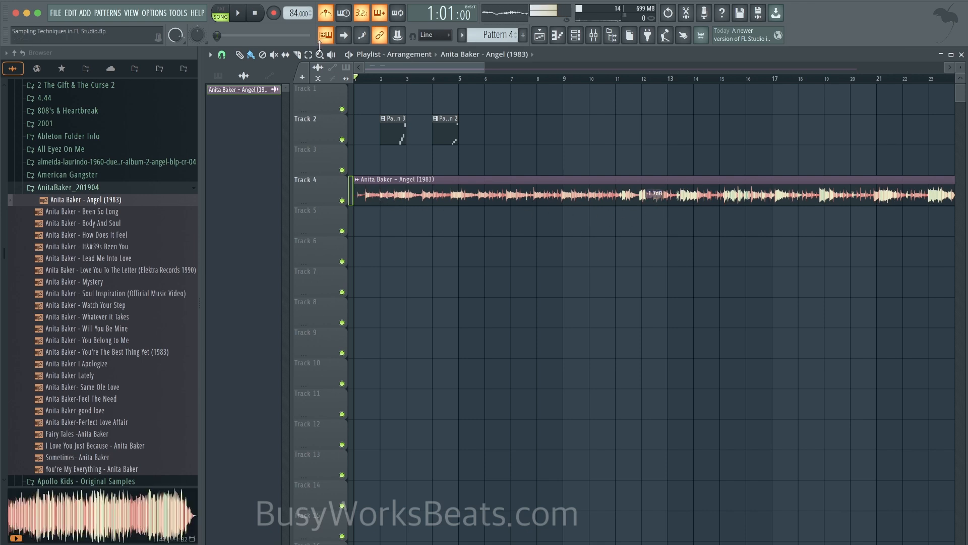
Mute Track 2 and play the Angel clip from bar 2 to find where the loop begins.
scroll(353, 187, "up", 2)
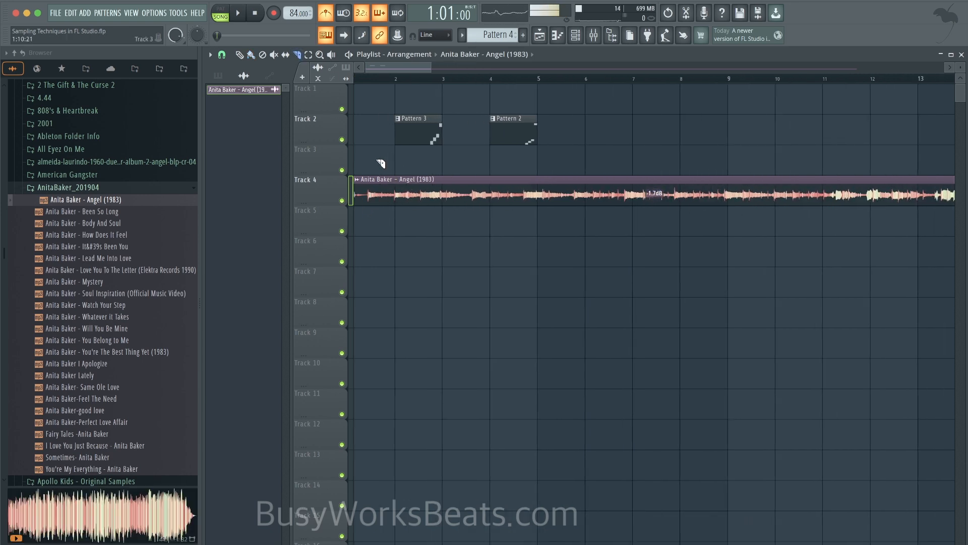
left_click(392, 83)
left_click(342, 140)
key("space")
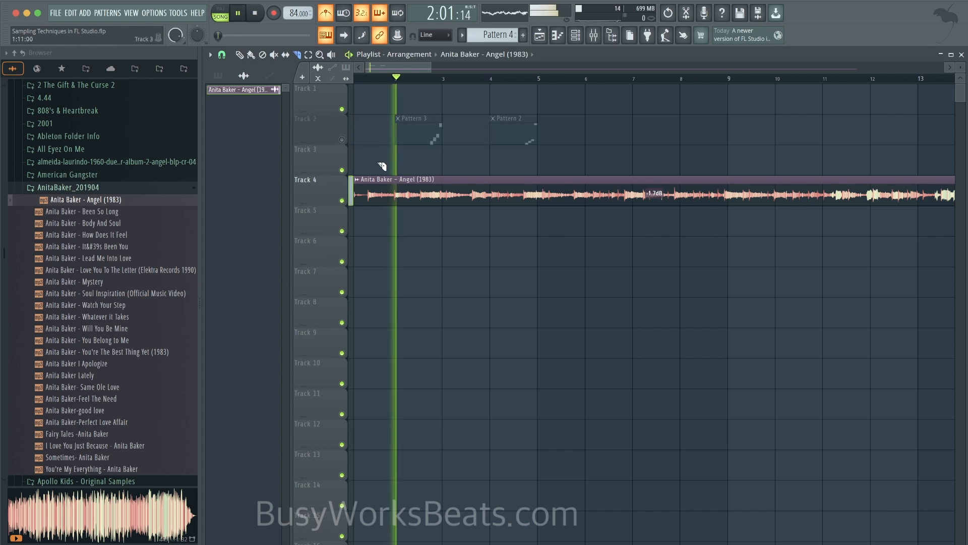
scroll(424, 166, "up", 2)
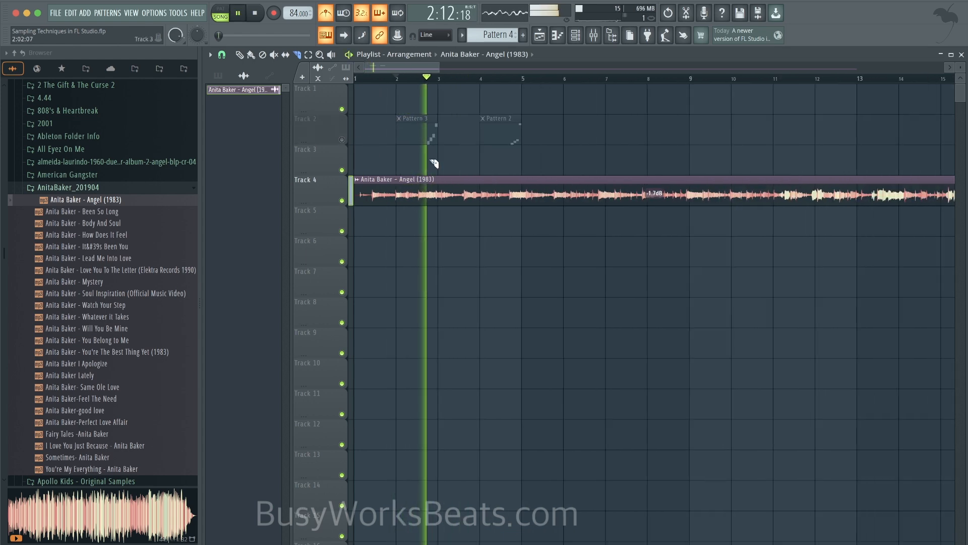
key("space")
Slice the Angel clip on Track 4 at the transient at 2:09:15.
scroll(421, 176, "up", 3)
scroll(473, 197, "up", 2)
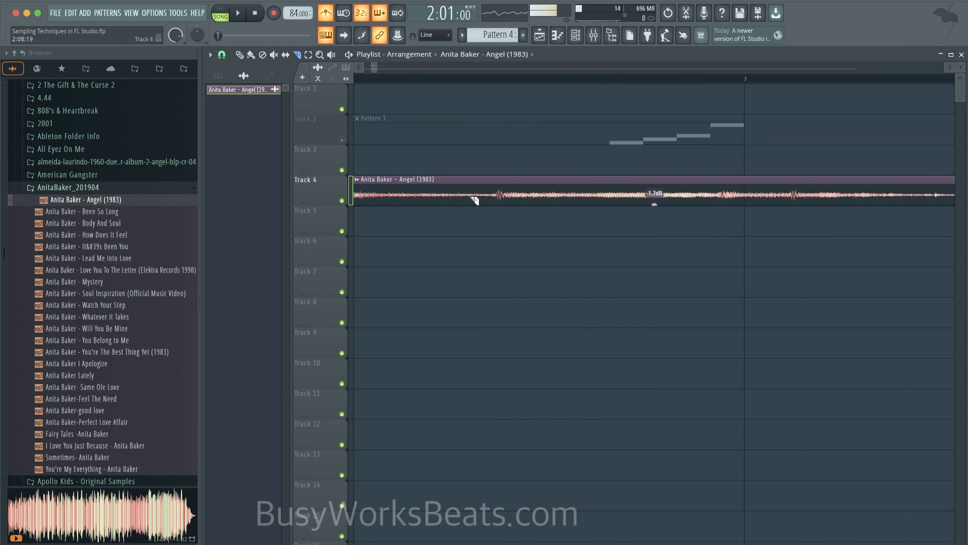
left_click(497, 202)
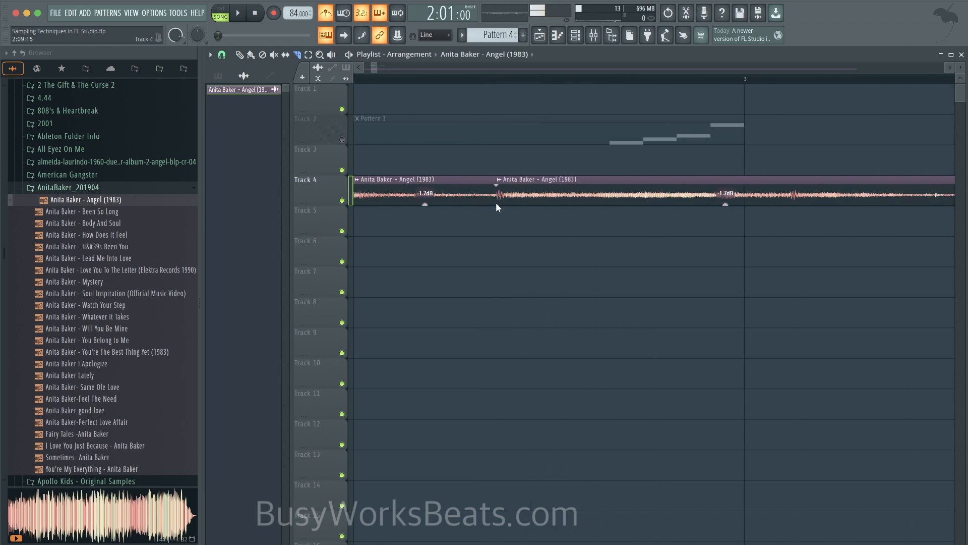
Turn off the metronome and play back the Angel clip from just before the cut in bar 2.
scroll(500, 201, "down", 3)
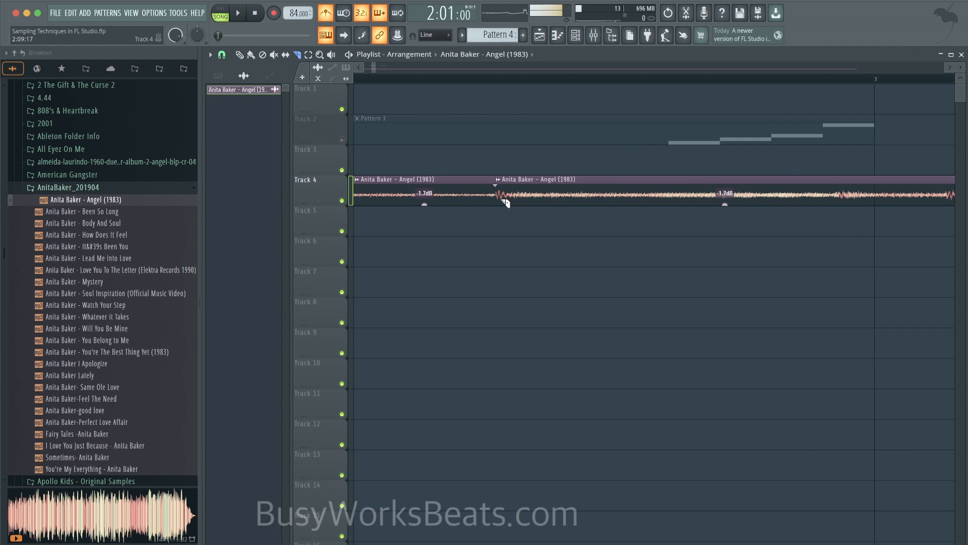
left_click(487, 75)
key("space")
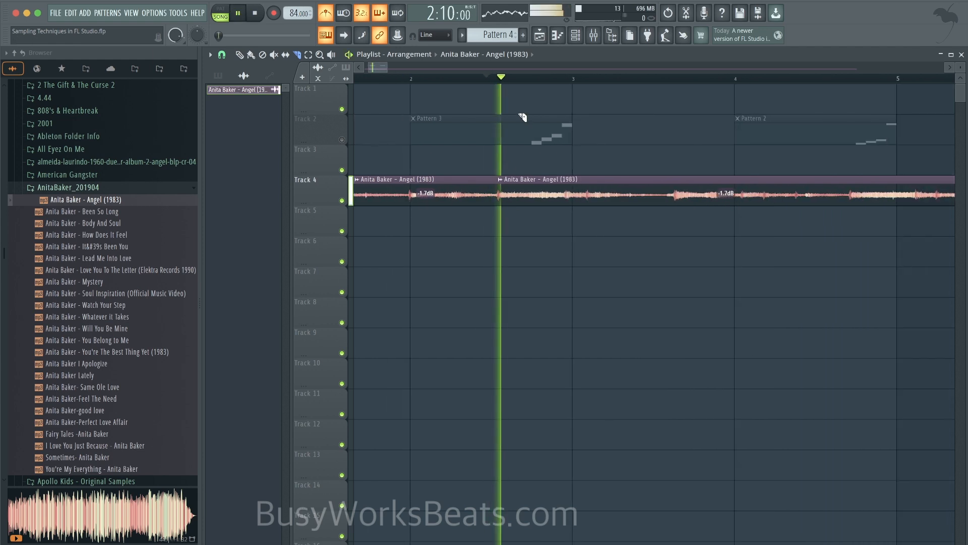
scroll(522, 117, "down", 3)
key("space")
key("space")
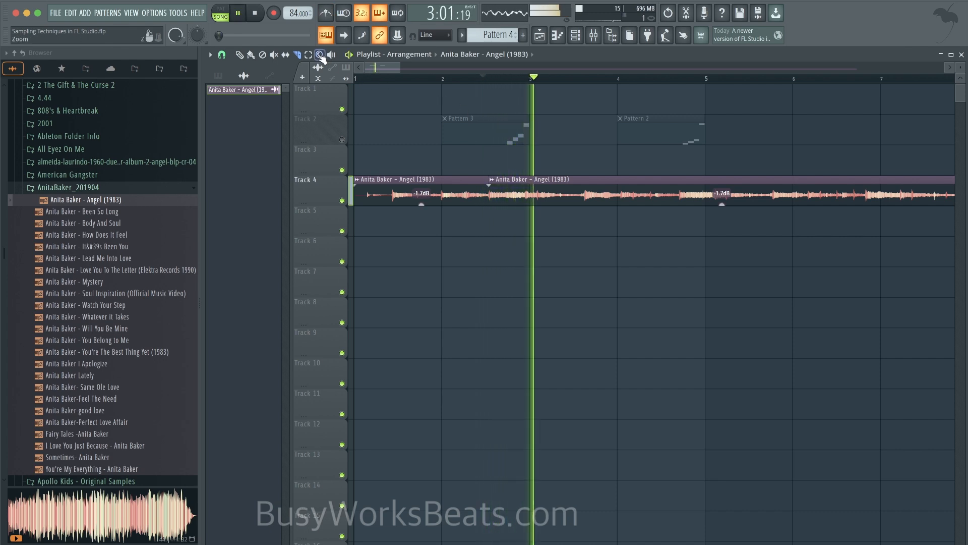
key("space")
Try muting the Angel clip after the cut while playing the song, and unmute it again.
left_click(273, 54)
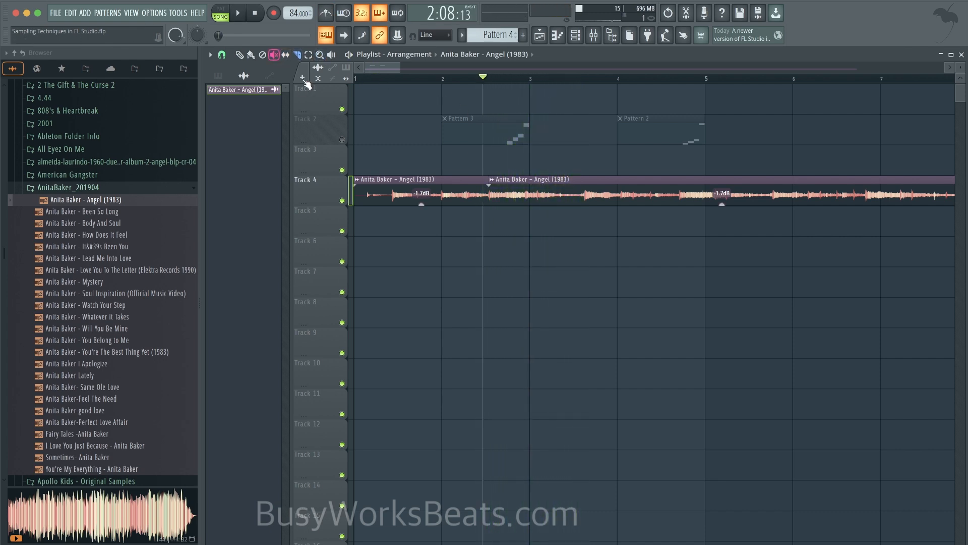
left_click(512, 197)
scroll(510, 194, "up", 3, "ctrl")
key("space")
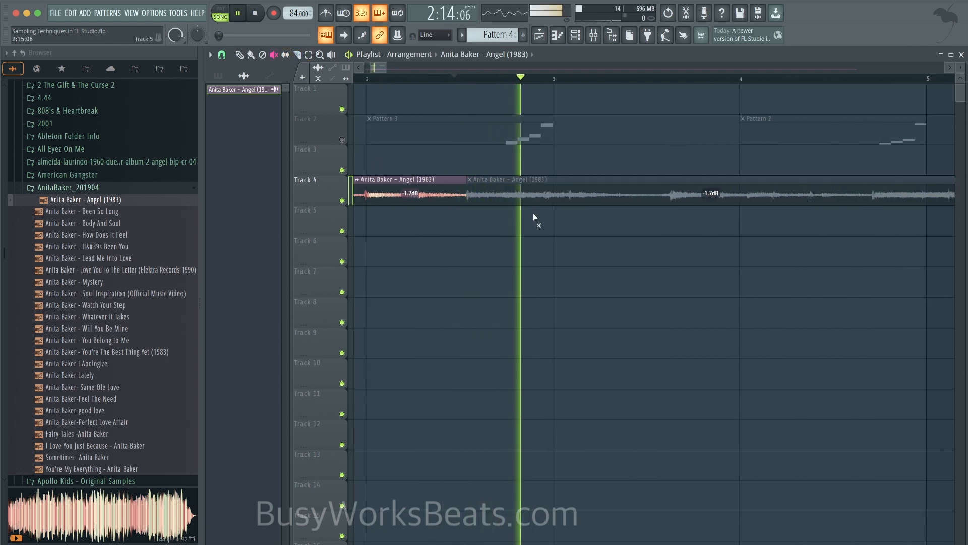
scroll(534, 214, "right", 3)
scroll(533, 214, "down", 3, "ctrl")
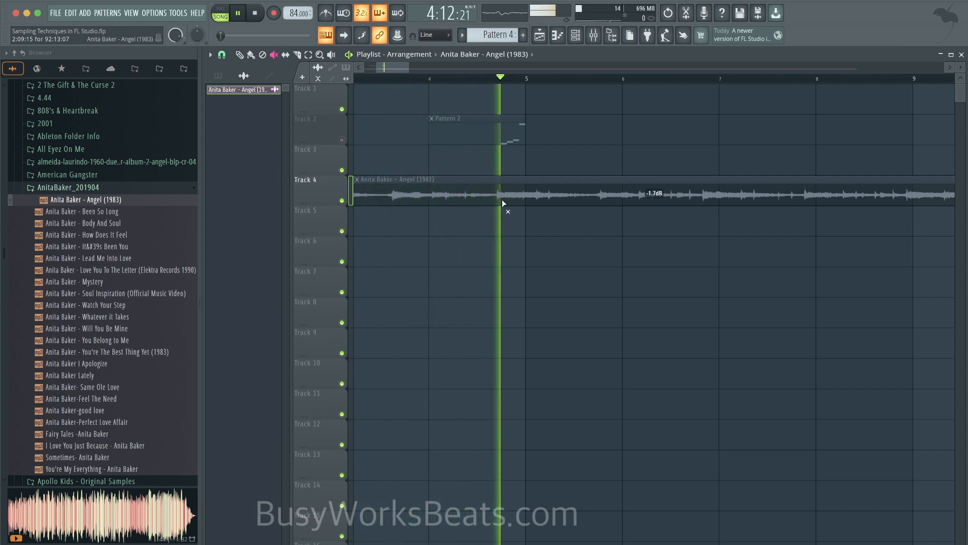
left_click(508, 197)
key("space")
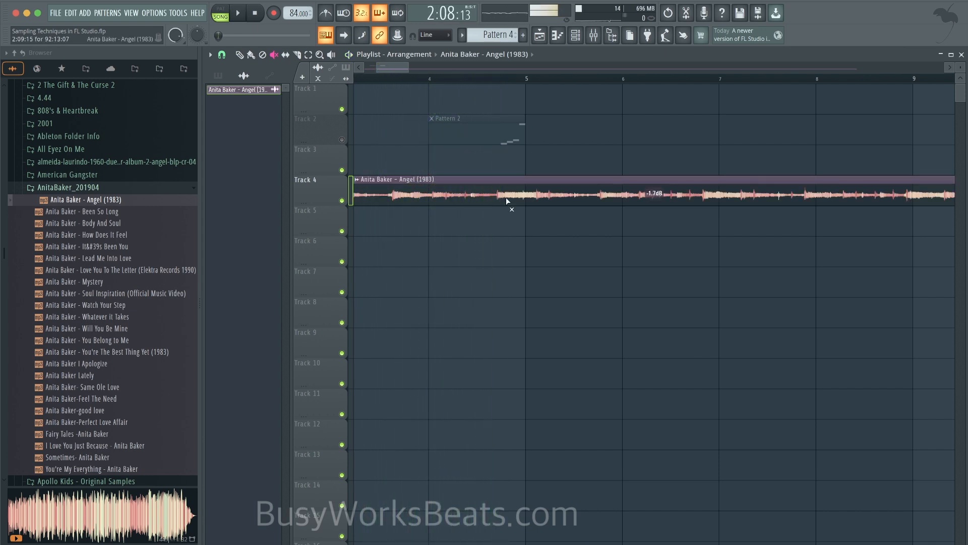
Play the Angel clip from bar 4 and slice it at the strong transient late in that bar.
left_click(454, 79)
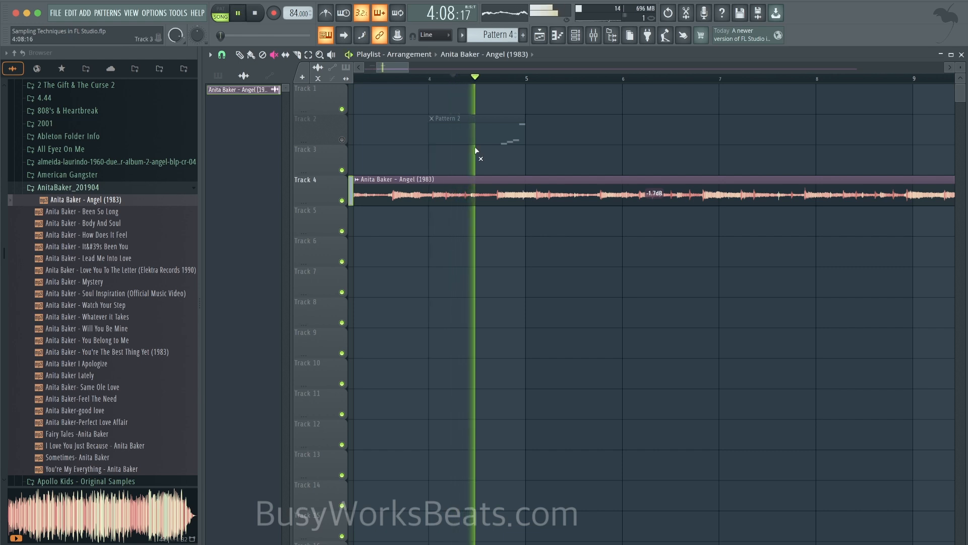
scroll(455, 136, "down", 2, "ctrl")
key("space")
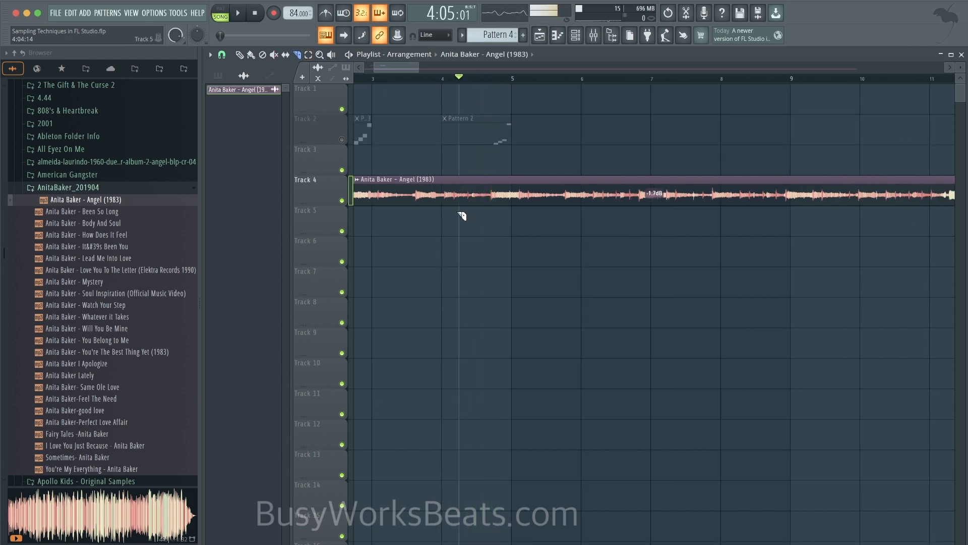
scroll(563, 202, "up", 4, "ctrl")
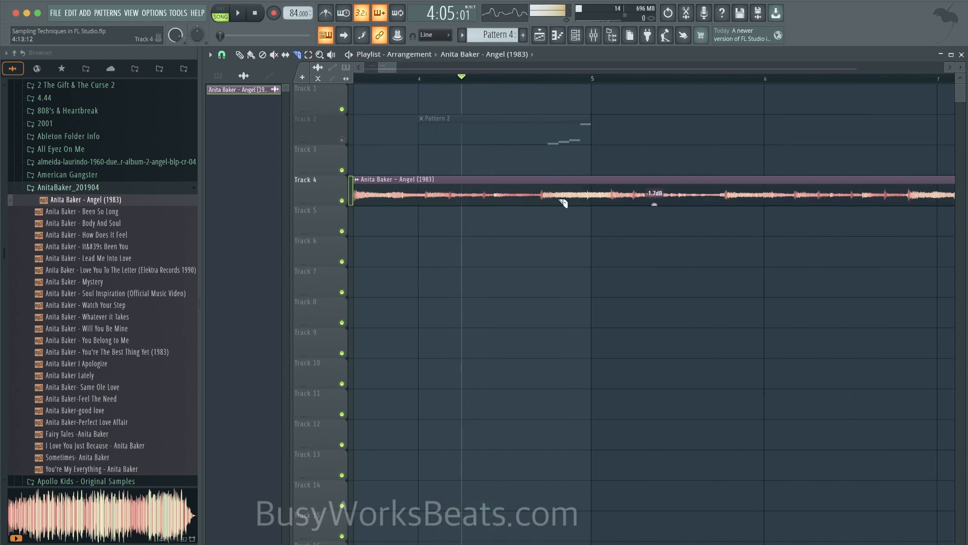
left_click(518, 198)
scroll(519, 198, "down", 4, "ctrl")
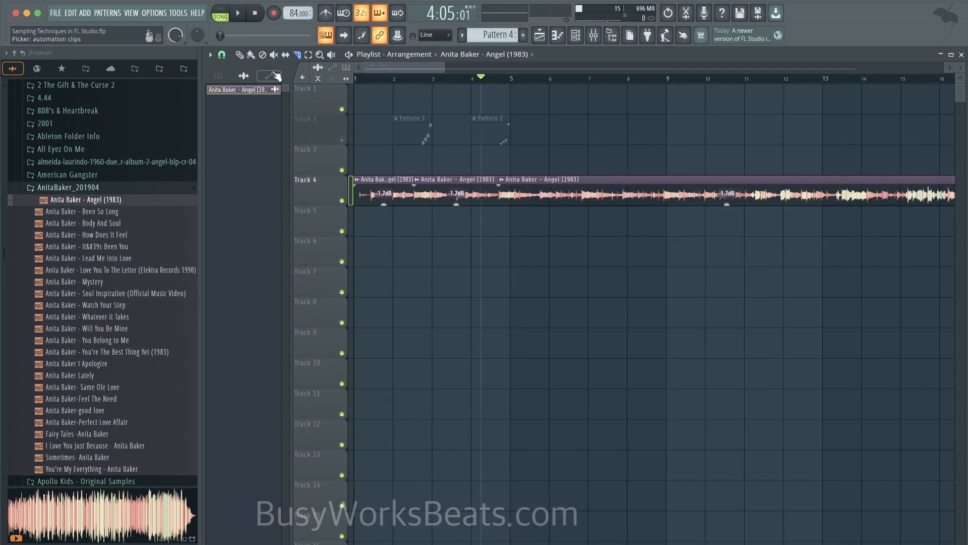
Move the middle Angel slice to Track 5 at bar 1 and make it a unique sample.
left_click(457, 185)
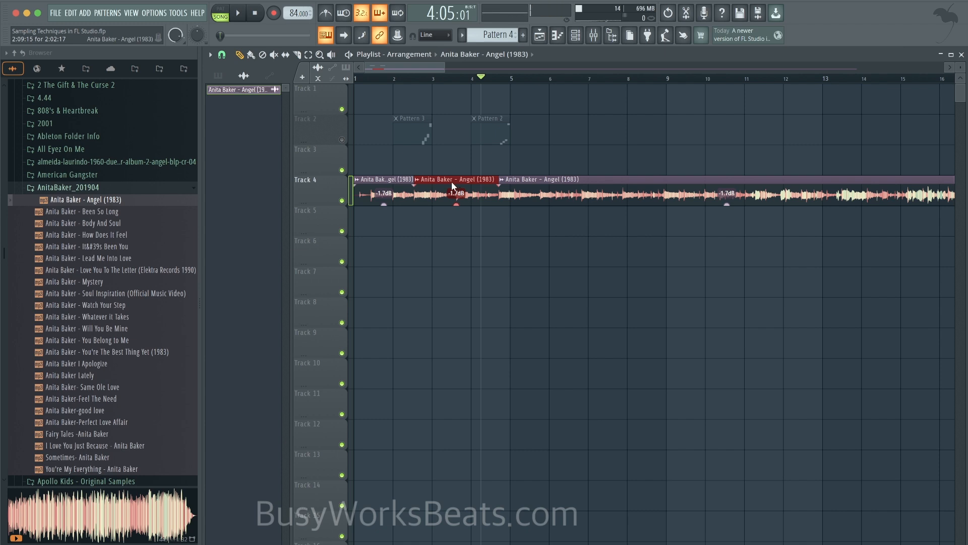
scroll(440, 182, "down", 1, "ctrl")
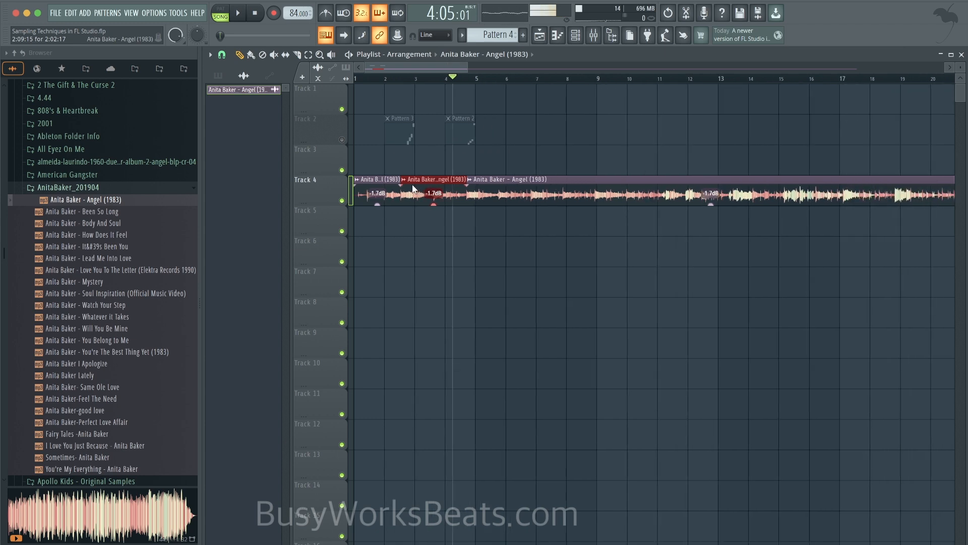
left_click_drag(422, 183, 356, 210)
right_click(356, 210)
left_click(464, 228)
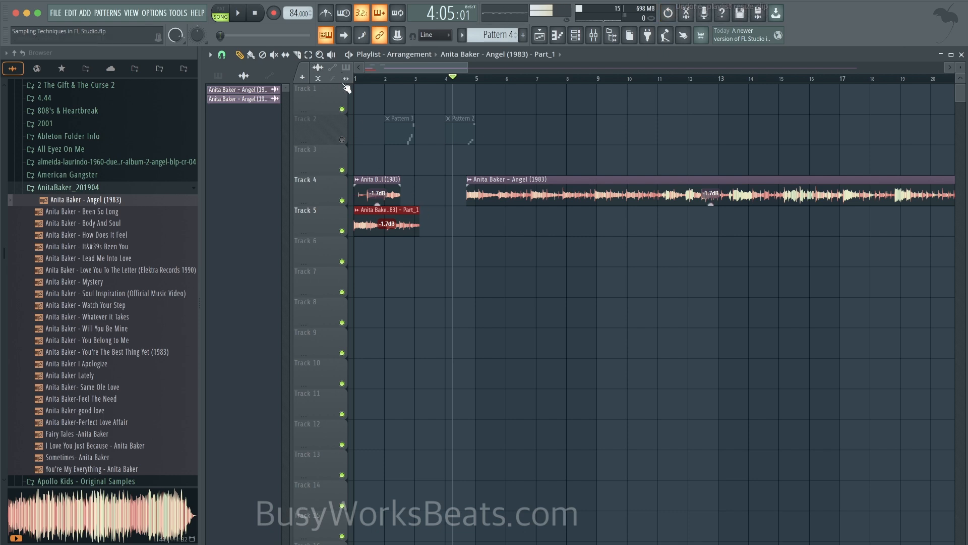
mouse_move(417, 208)
left_mouse_down()
mouse_move(724, 217)
mouse_move(411, 223)
mouse_move(504, 229)
mouse_move(418, 231)
mouse_move(479, 210)
mouse_move(413, 211)
left_mouse_up()
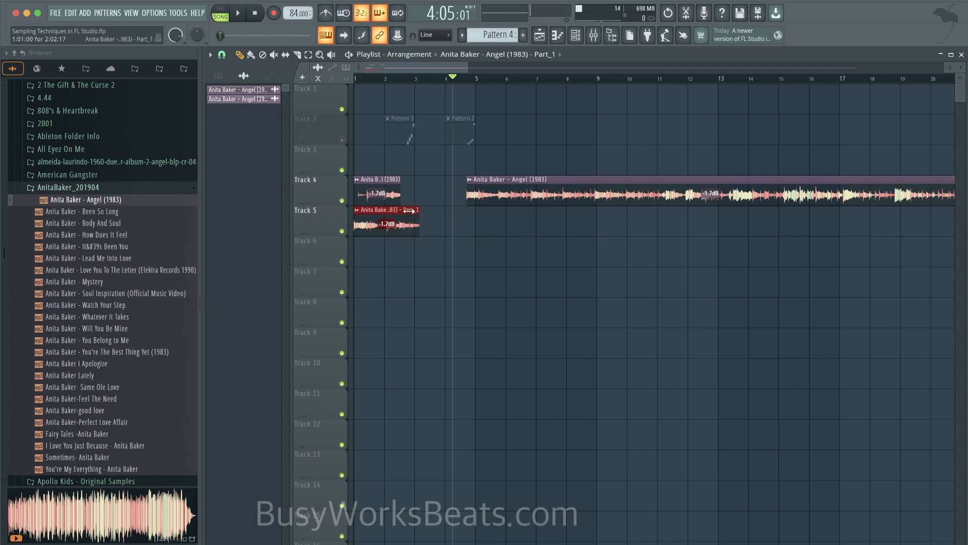
Time-stretch the Part_1 clip on Track 5 to 4 bars and shift its pitch by +300 cents.
scroll(401, 214, "up", 2)
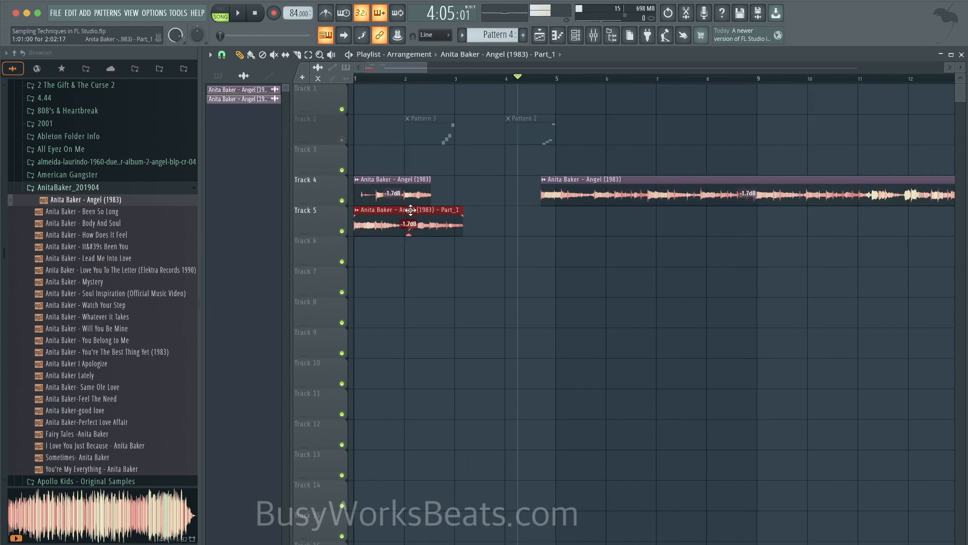
double_click(410, 209)
left_click(527, 187)
left_click_drag(469, 136, 489, 289)
left_click_drag(493, 345, 493, 331)
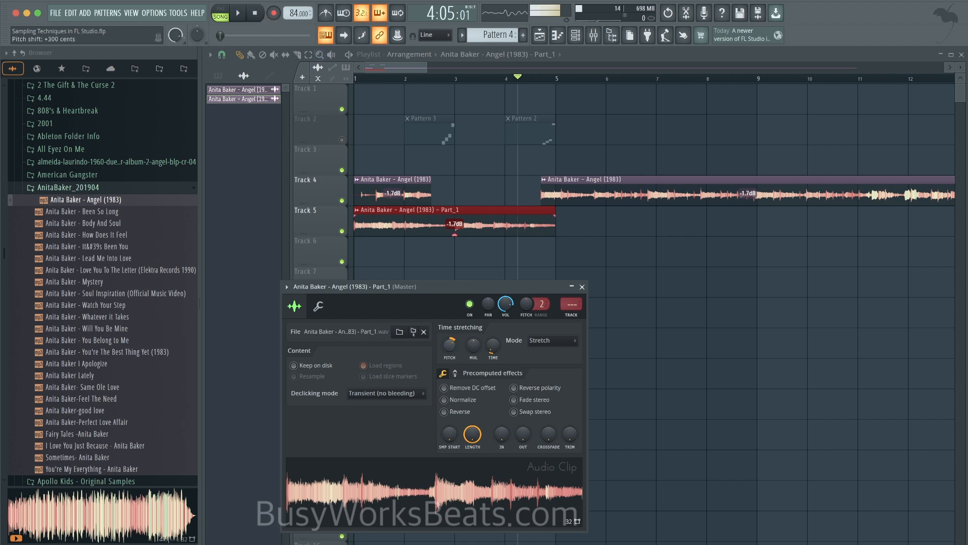
left_click(581, 287)
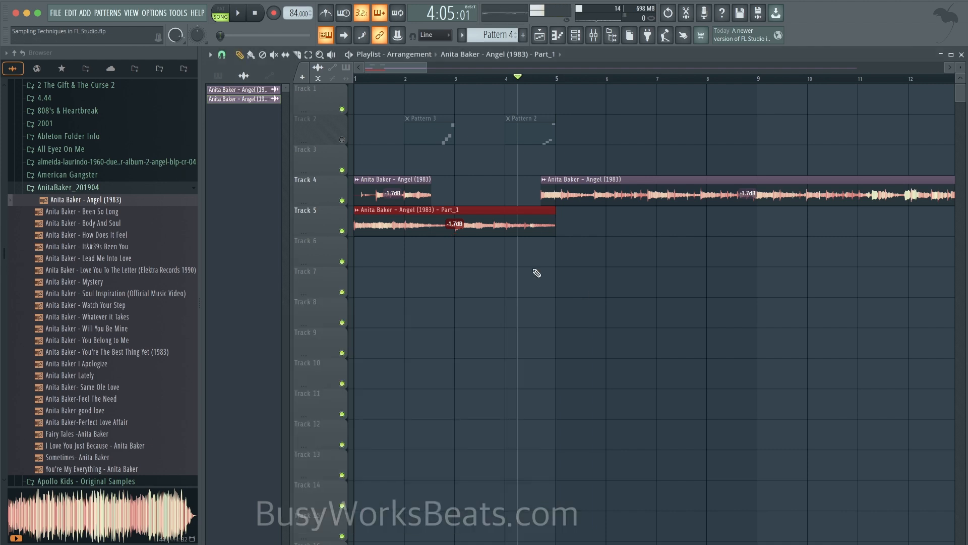
Mute Track 4 and play the stretched Part_1 clip with the metronome on.
key("space")
left_click(342, 200)
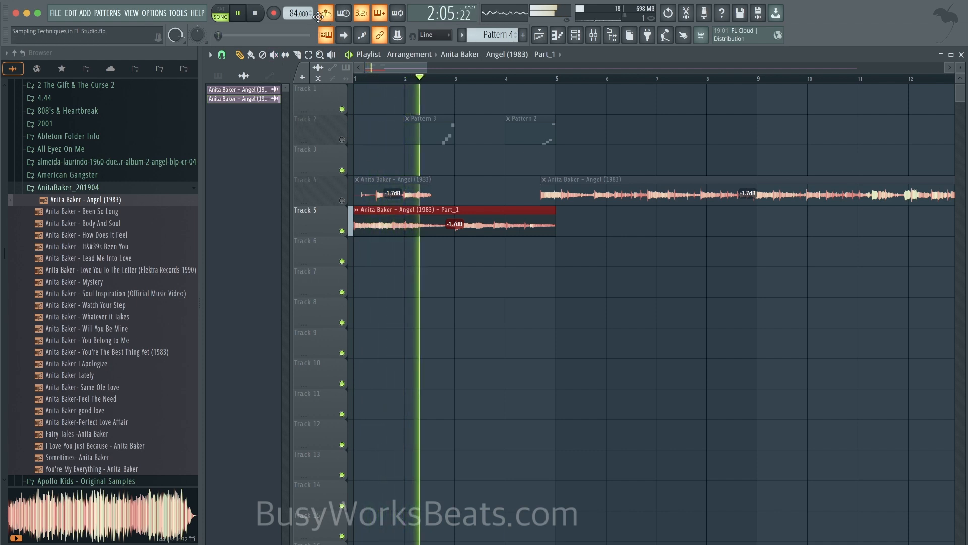
right_click(386, 151, "super")
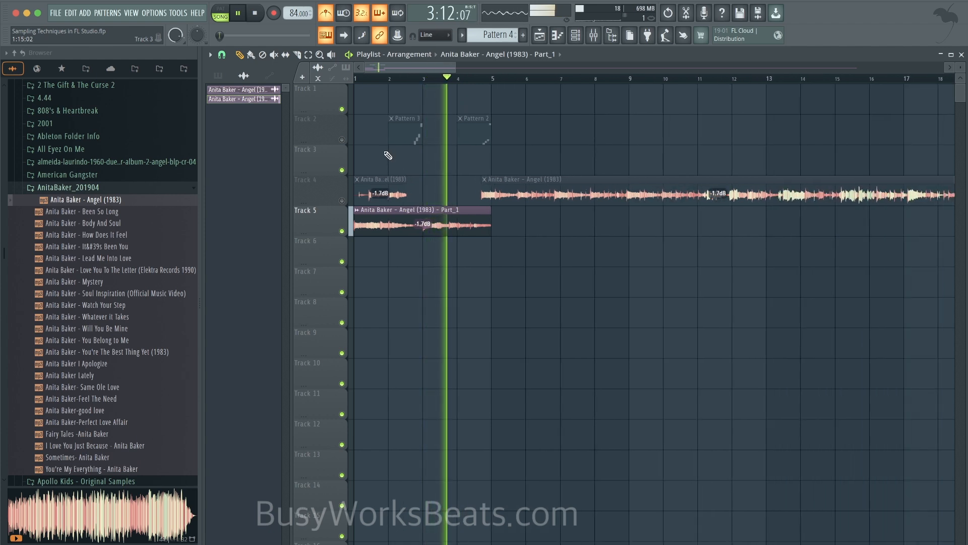
key("space")
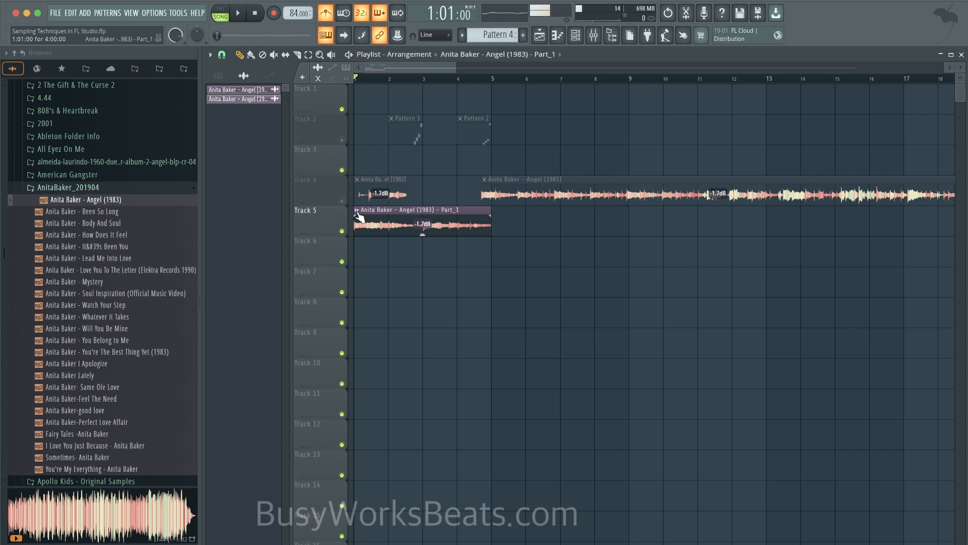
Extract drums, bass, instruments and vocals stems from the Part_1 clip, muting the source track when done.
left_click(357, 213)
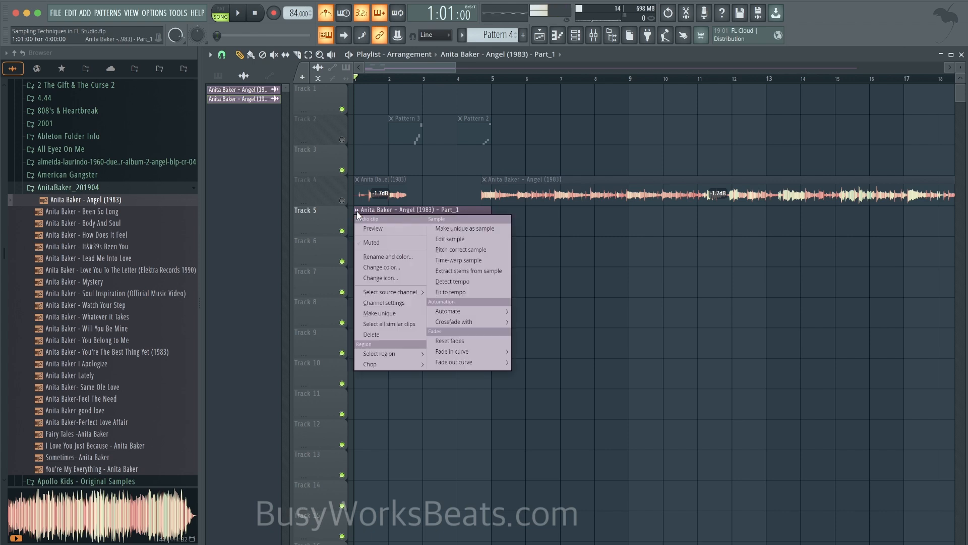
left_click(459, 271)
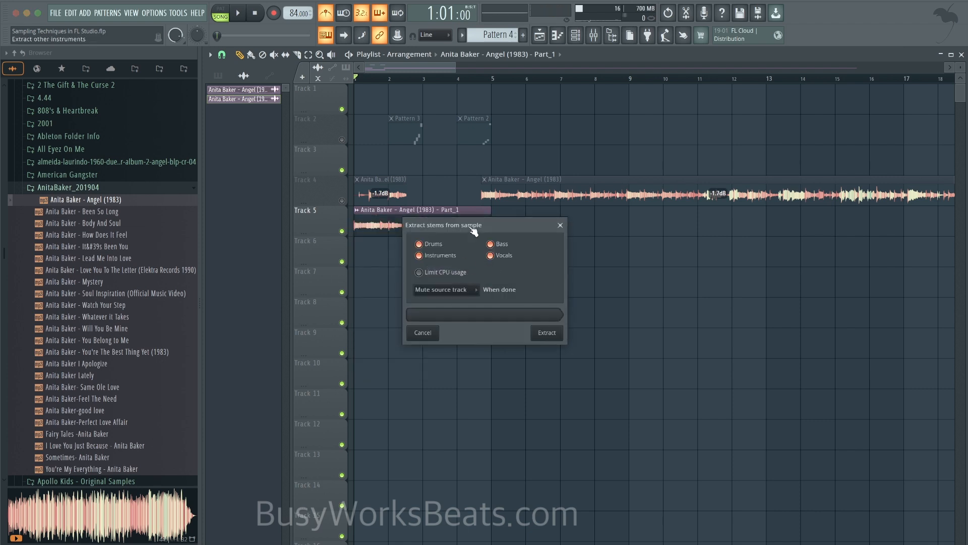
left_click(554, 333)
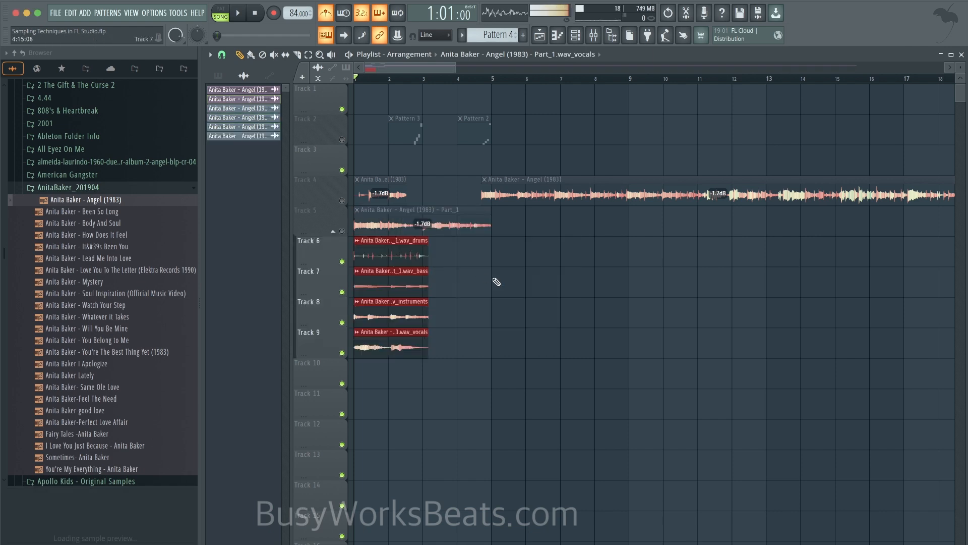
Time-stretch the extracted drums and bass stems to 4 bars.
double_click(388, 252)
left_click_drag(501, 150, 753, 200)
left_click_drag(732, 253, 733, 226)
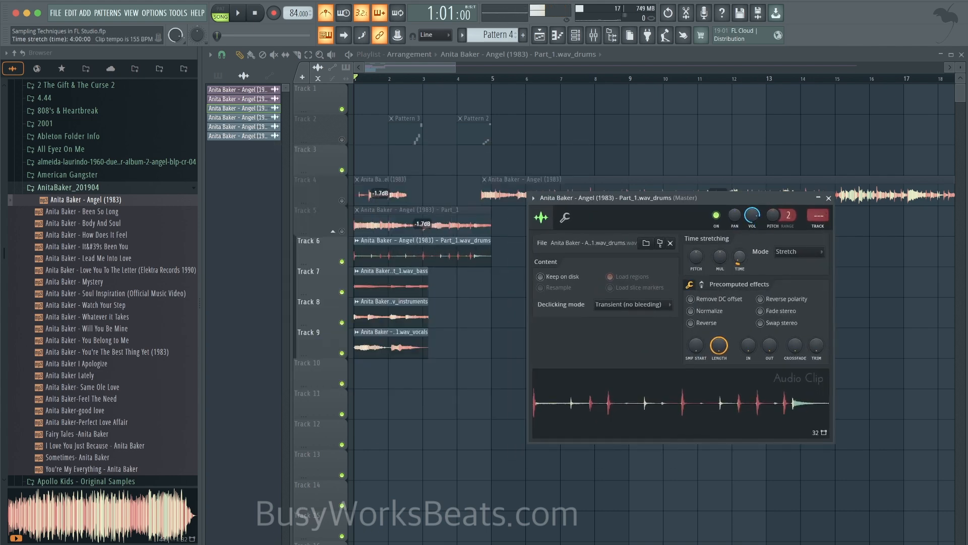
double_click(400, 281)
left_click_drag(487, 162, 826, 162)
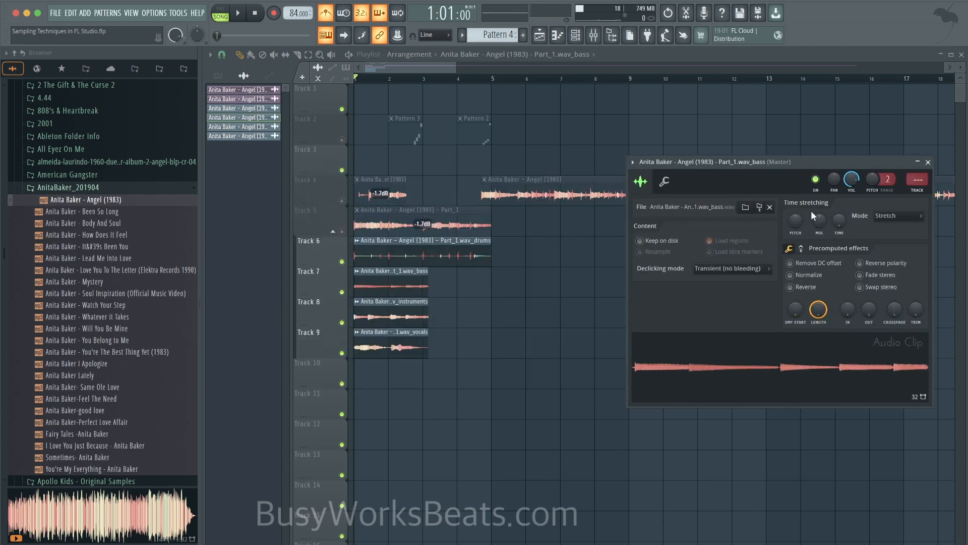
left_click_drag(829, 229, 830, 203)
Time-stretch the instruments and vocals stems to 4 bars and close the vocals channel settings.
double_click(397, 316)
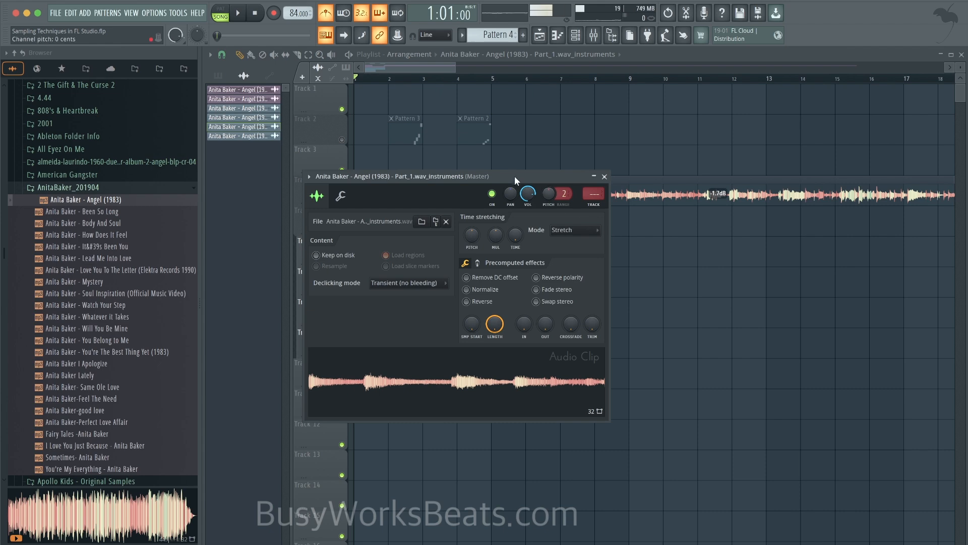
left_click_drag(519, 174, 883, 169)
left_click_drag(892, 231, 892, 211)
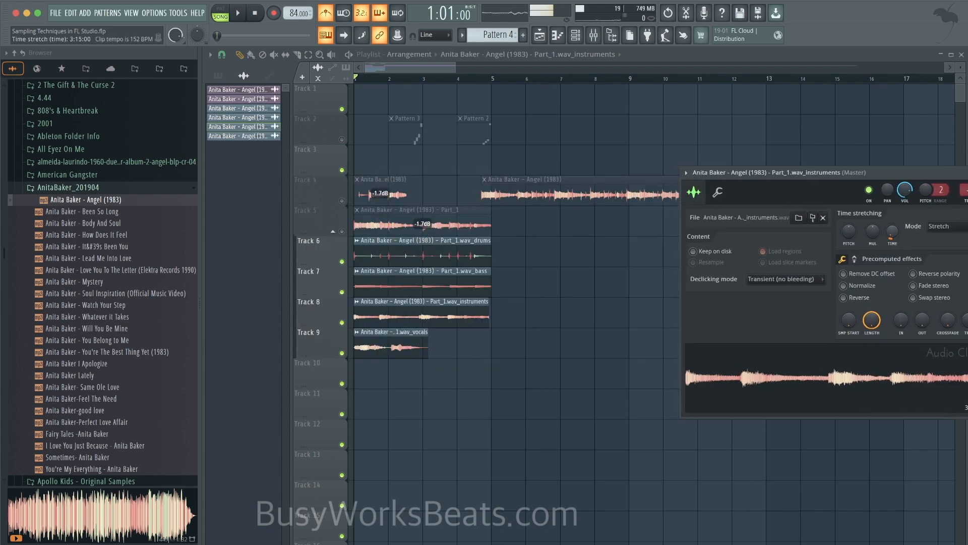
double_click(398, 346)
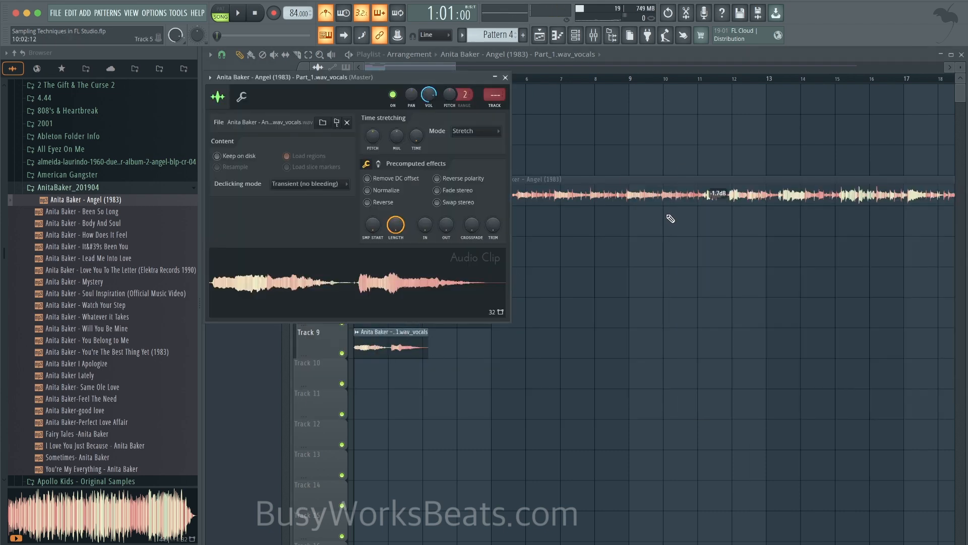
left_click_drag(405, 77, 831, 172)
left_click_drag(842, 232, 842, 209)
left_click(931, 172)
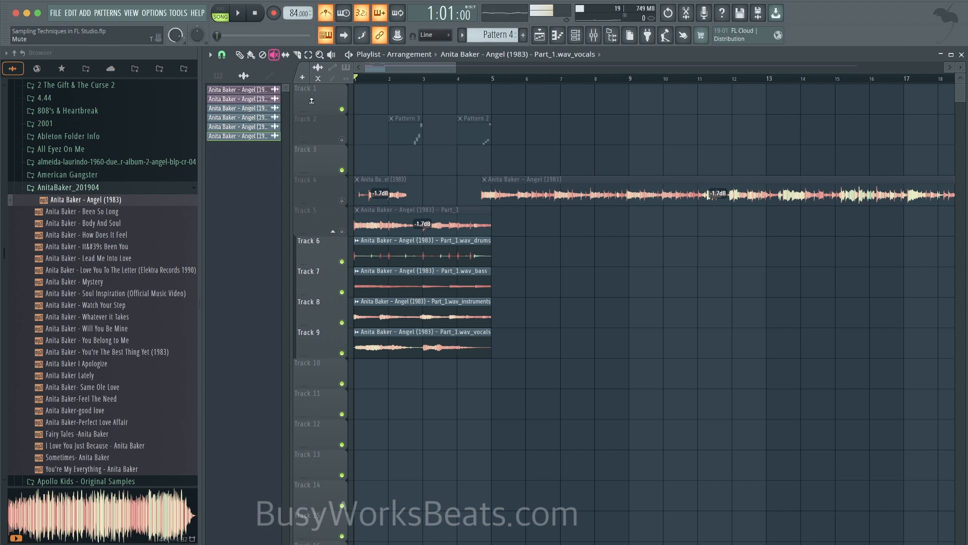
Play the four stretched stems together from bar 1.
key("space")
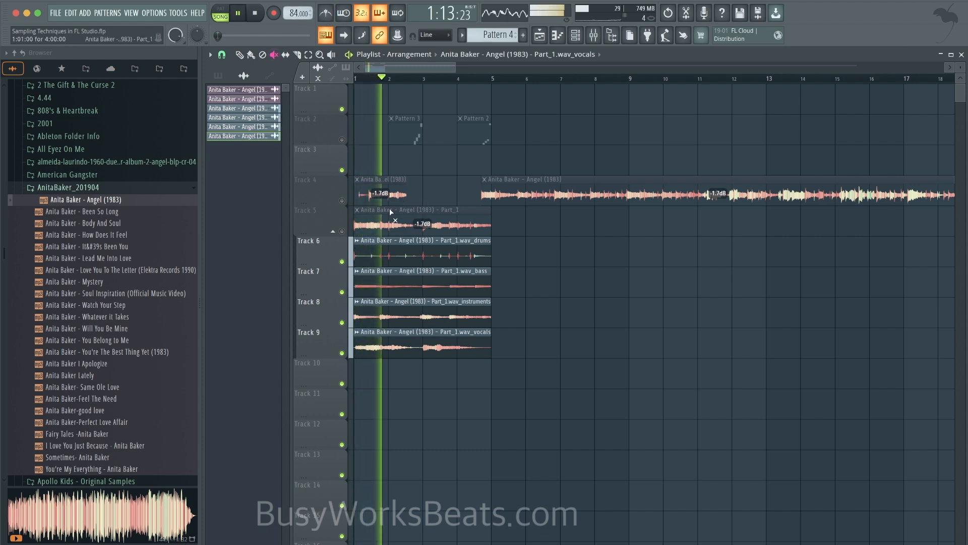
scroll(379, 231, "up", 5)
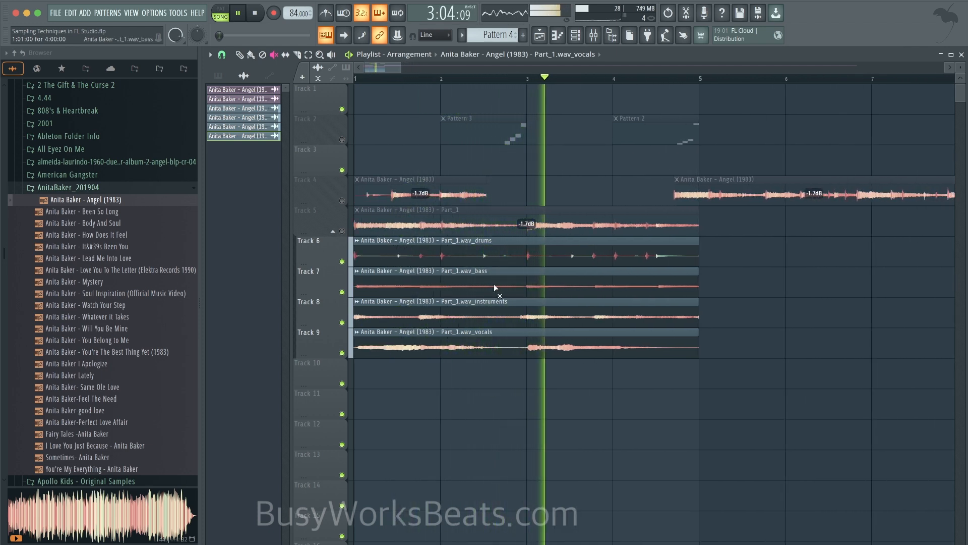
key("space")
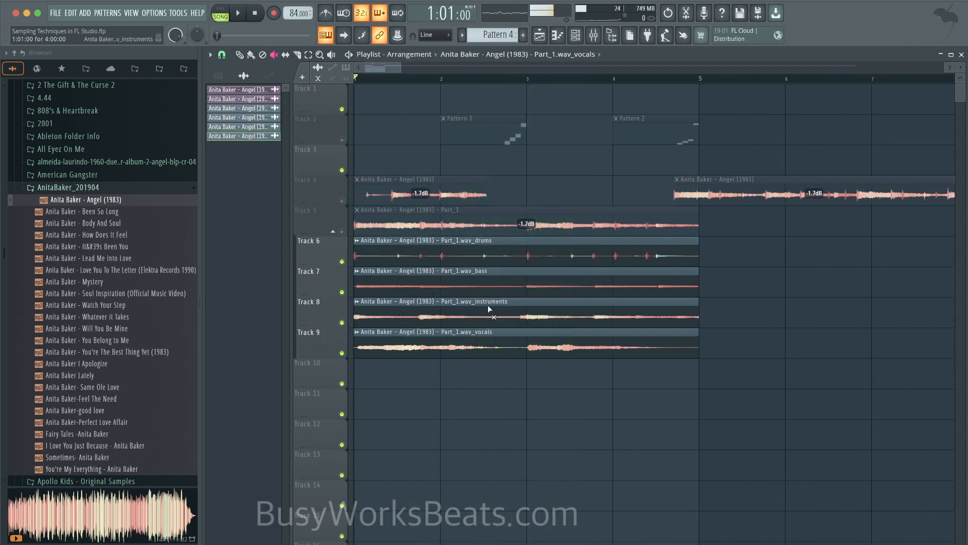
Mute the drums stem on Track 6 and play the remaining stems with the metronome on.
left_click(478, 258)
key("space")
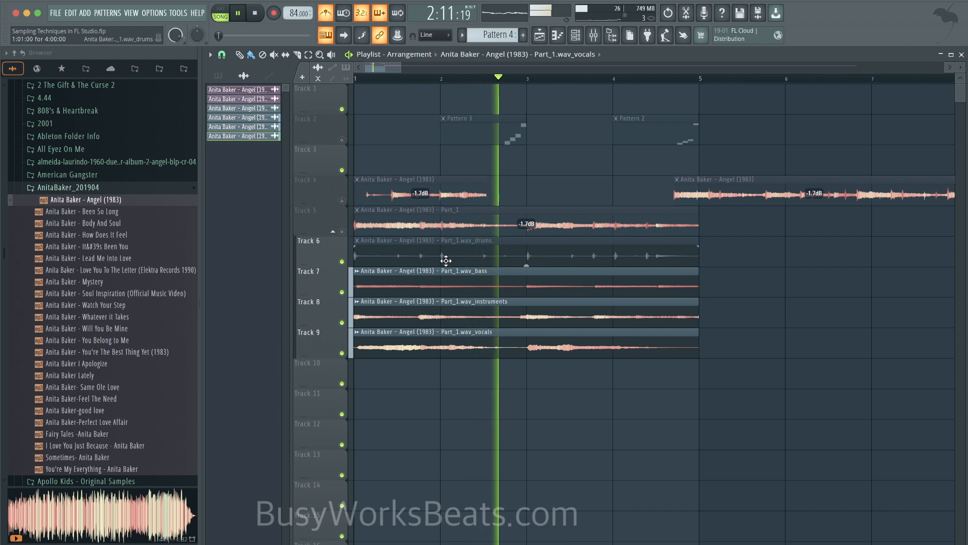
scroll(453, 283, "down", 2)
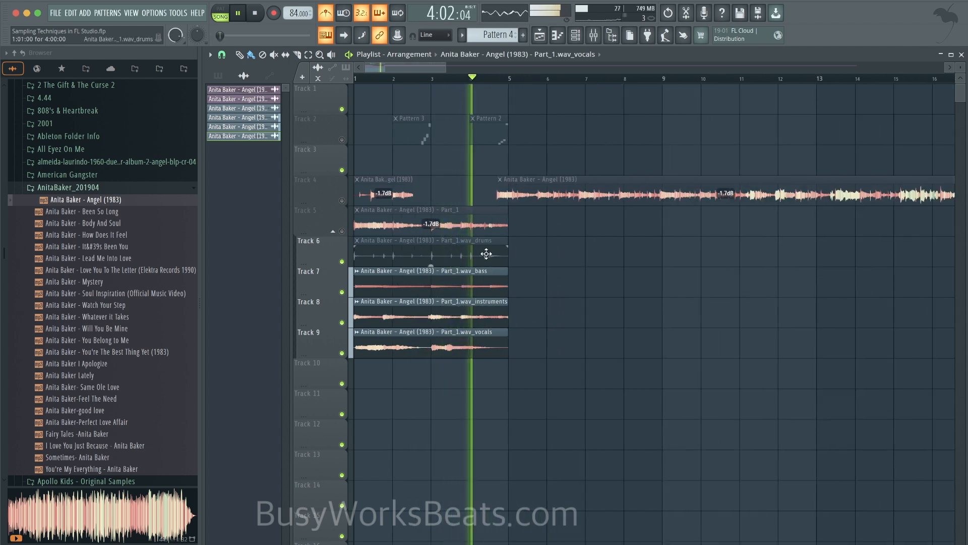
key("space")
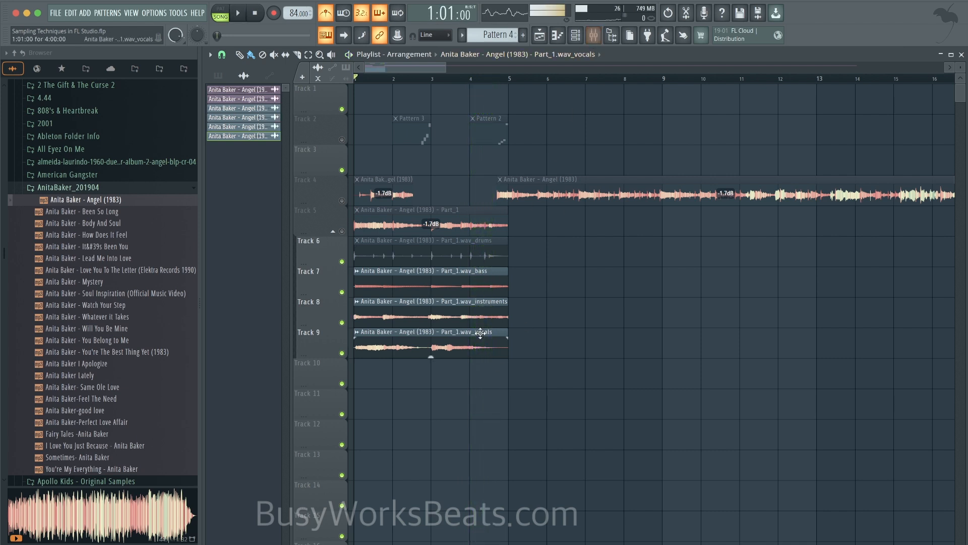
left_click_drag(478, 279, 460, 373)
right_click(516, 361)
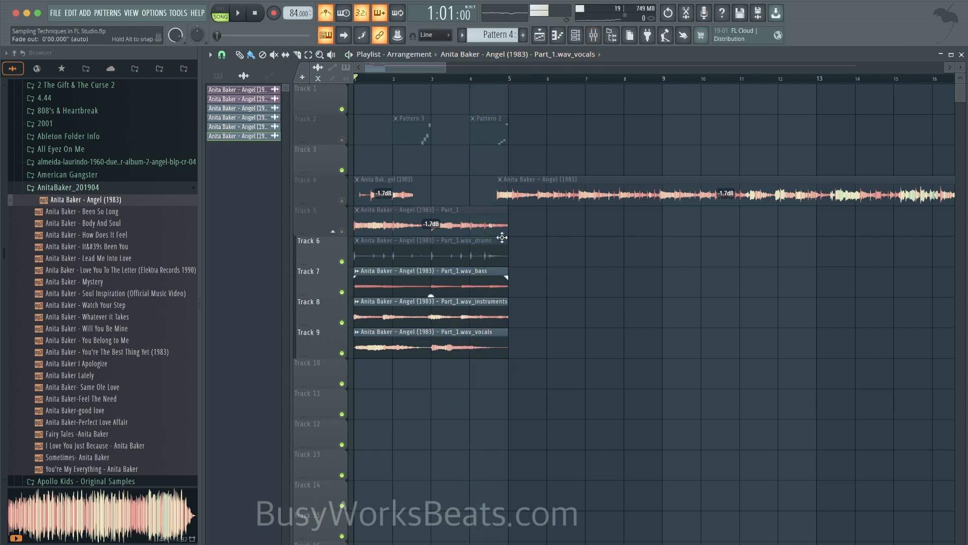
left_click(595, 35)
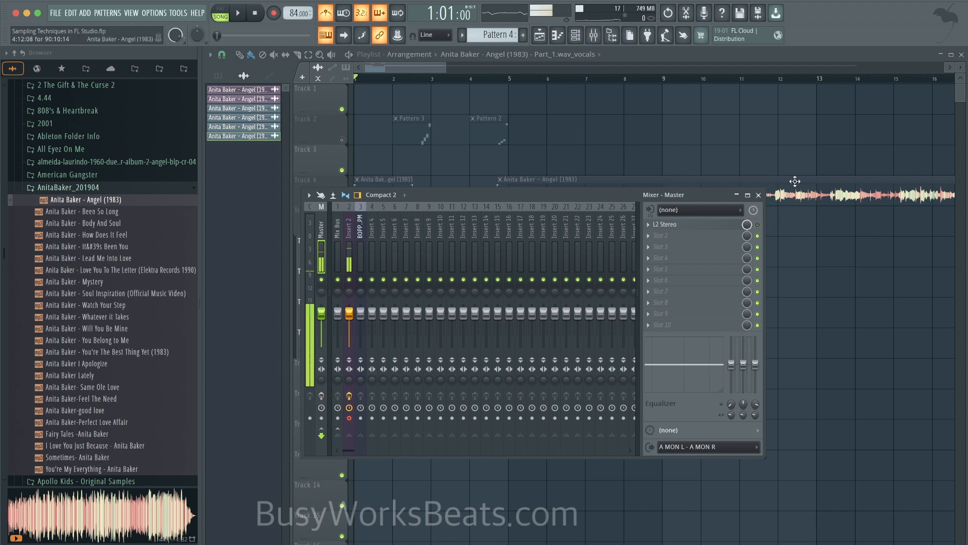
key("Escape")
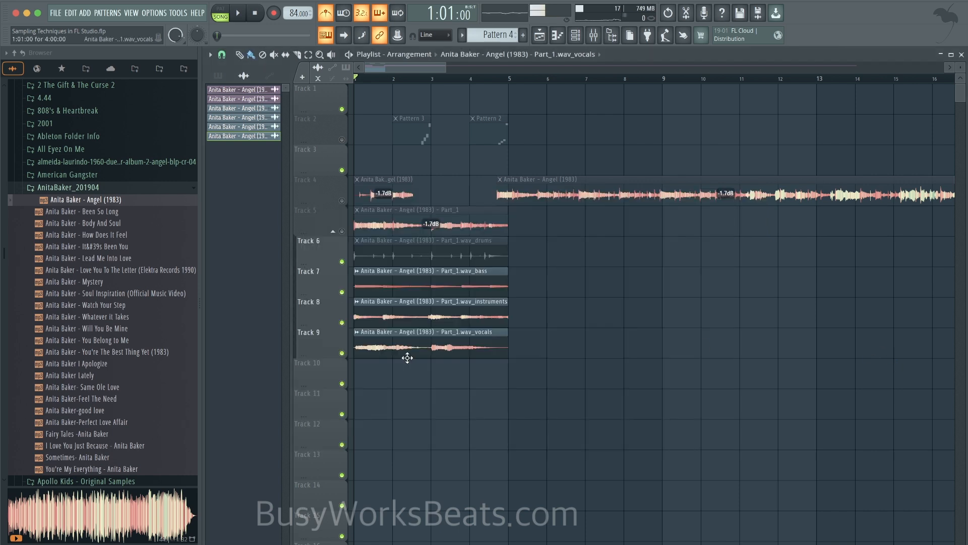
Select the bass, instruments and vocals stems and consolidate them into one audio clip on Track 7.
left_click_drag(463, 389, 413, 268)
left_click_drag(471, 417, 433, 277)
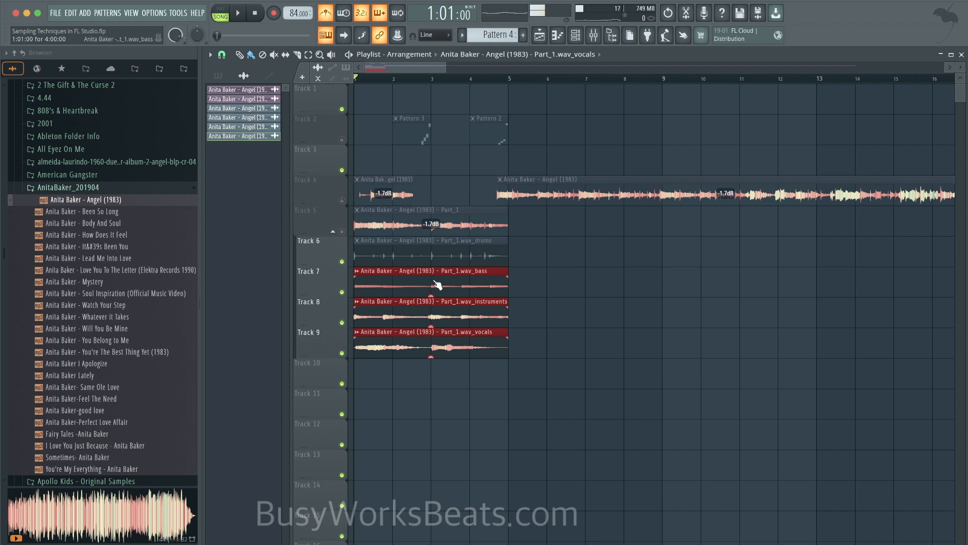
key("ctrl+alt+c")
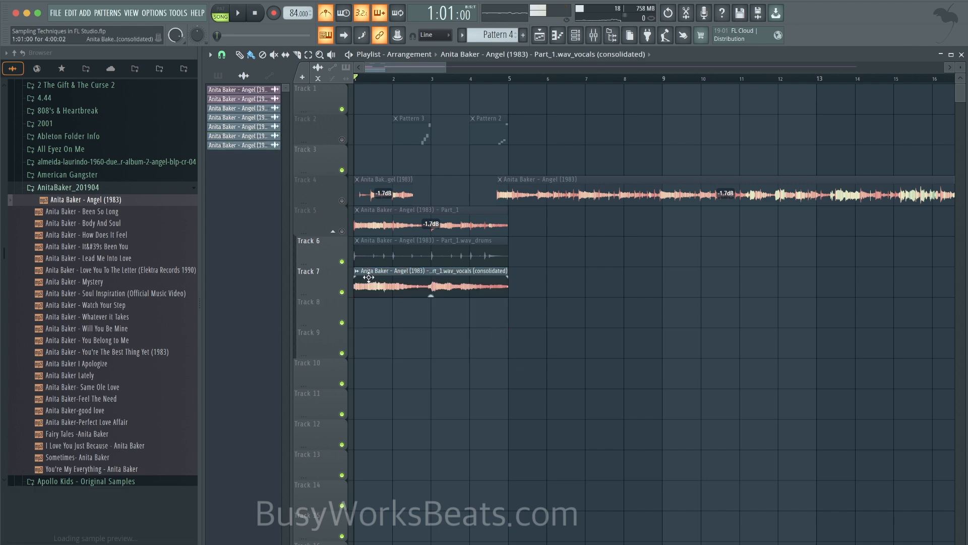
Delete the audio clips on Tracks 4, 5 and 6, and move the consolidated clip to bar 1 of Track 1.
key("ctrl+a")
key("ctrl+d")
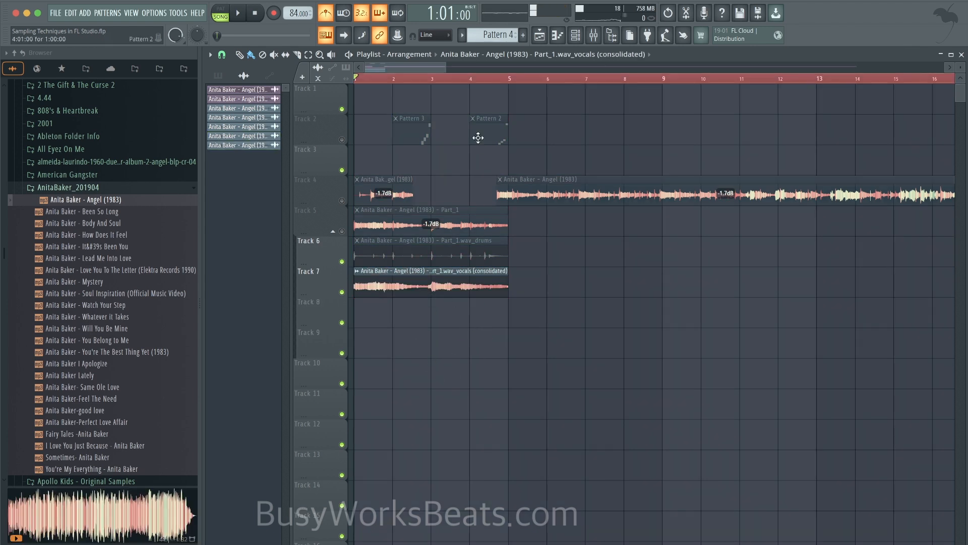
right_click(442, 252)
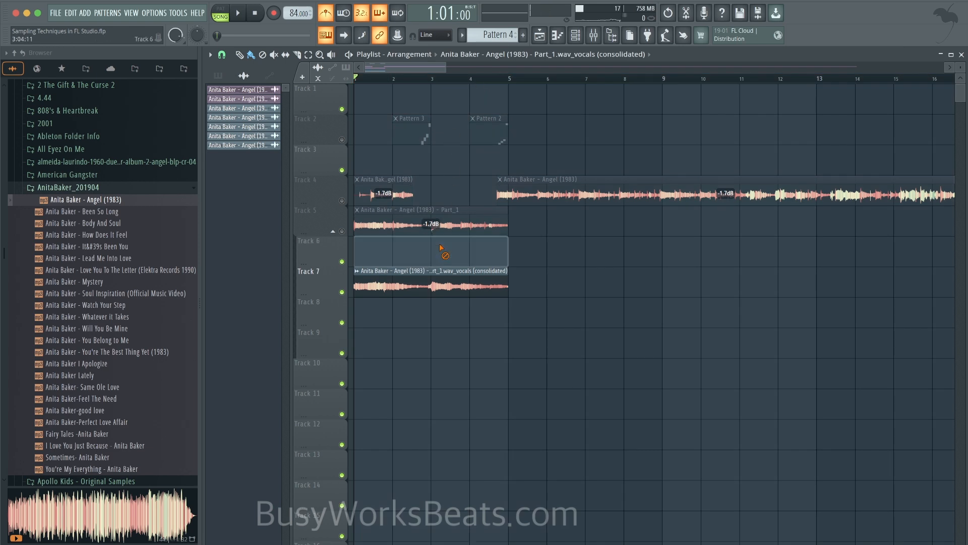
right_click(431, 225)
right_click(529, 195)
right_click(382, 178)
scroll(382, 178, "down", 2)
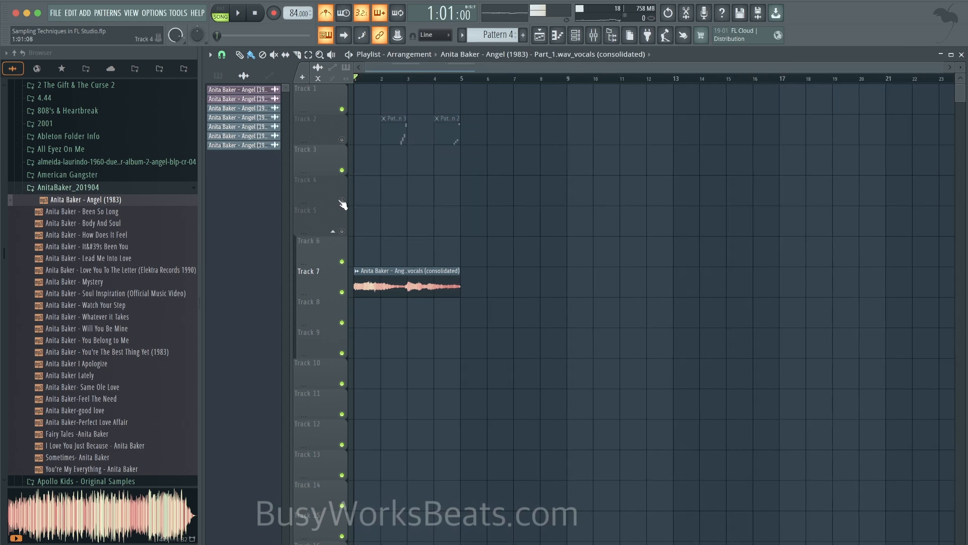
left_click_drag(372, 267, 374, 71)
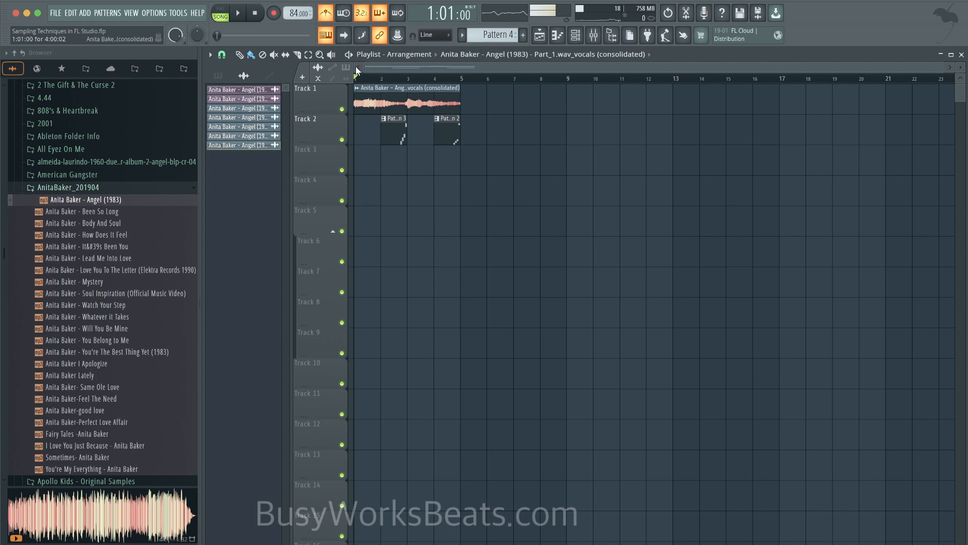
Play the consolidated clip with the unmuted Track 2 patterns and turn the metronome back on.
key("space")
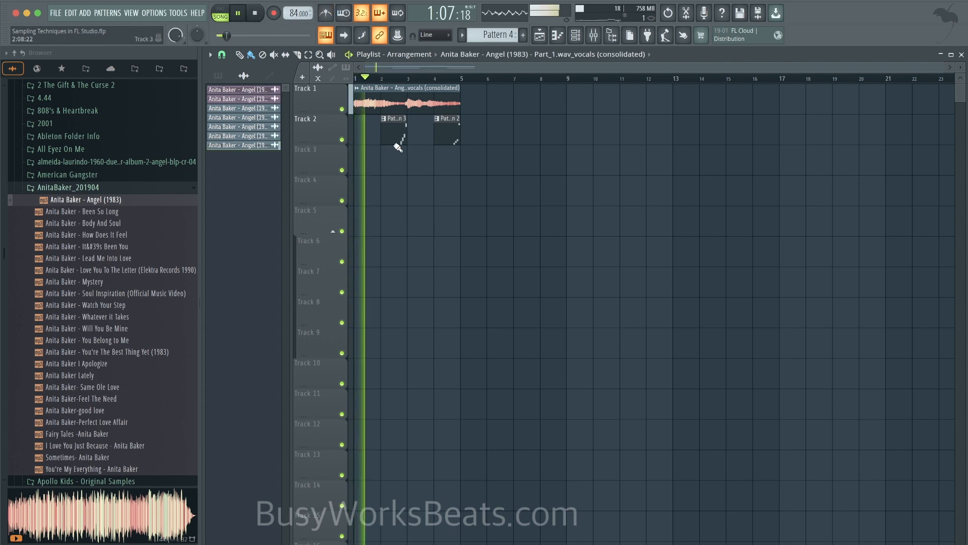
scroll(397, 148, "up", 2)
scroll(680, 231, "up", 3)
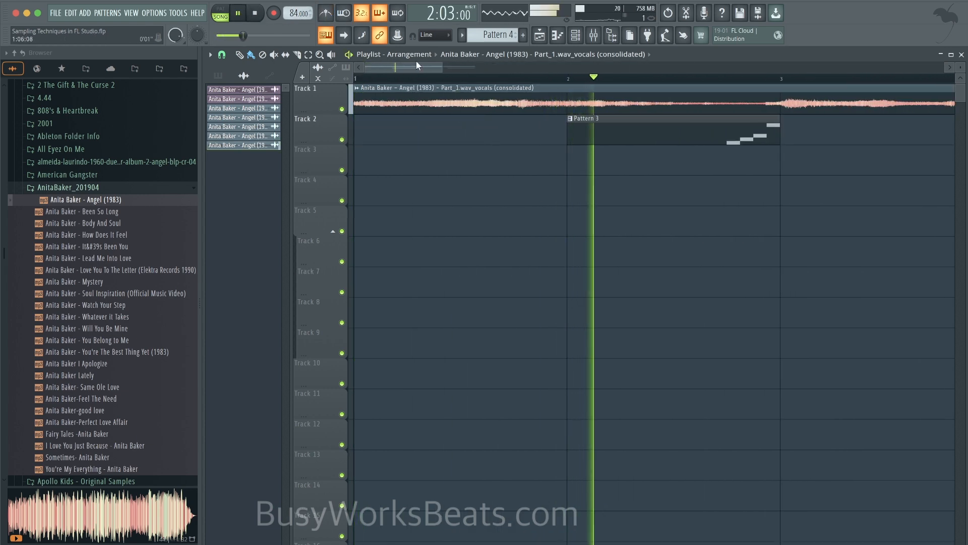
left_click(324, 15)
scroll(504, 134, "down", 4)
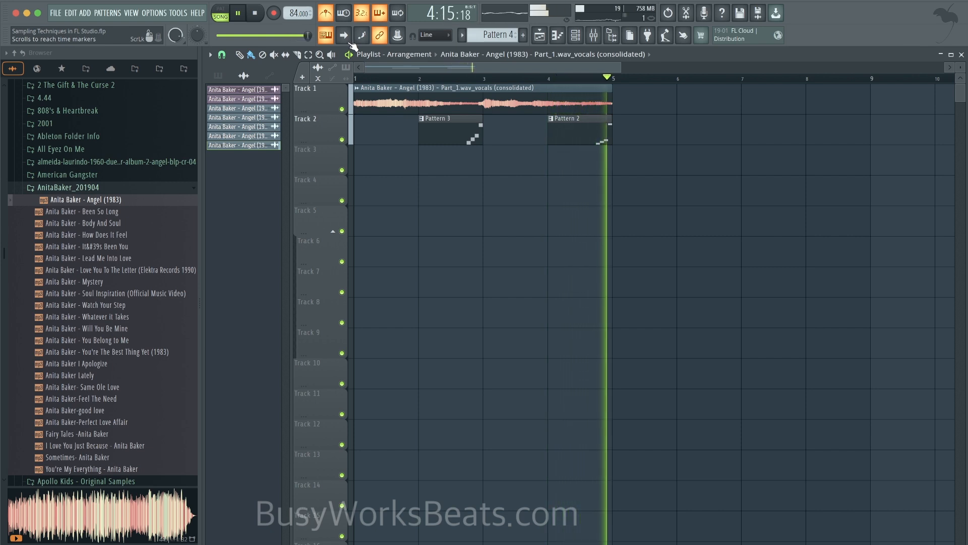
key("space")
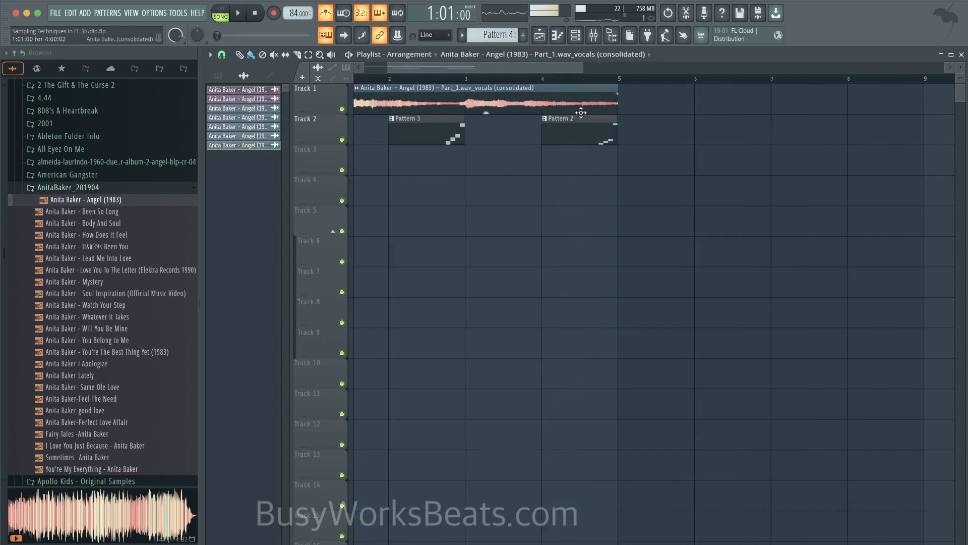
Examine the start and end of the consolidated clip against the bar lines, then play the end of the loop.
scroll(391, 139, "up", 2)
scroll(392, 139, "up", 4)
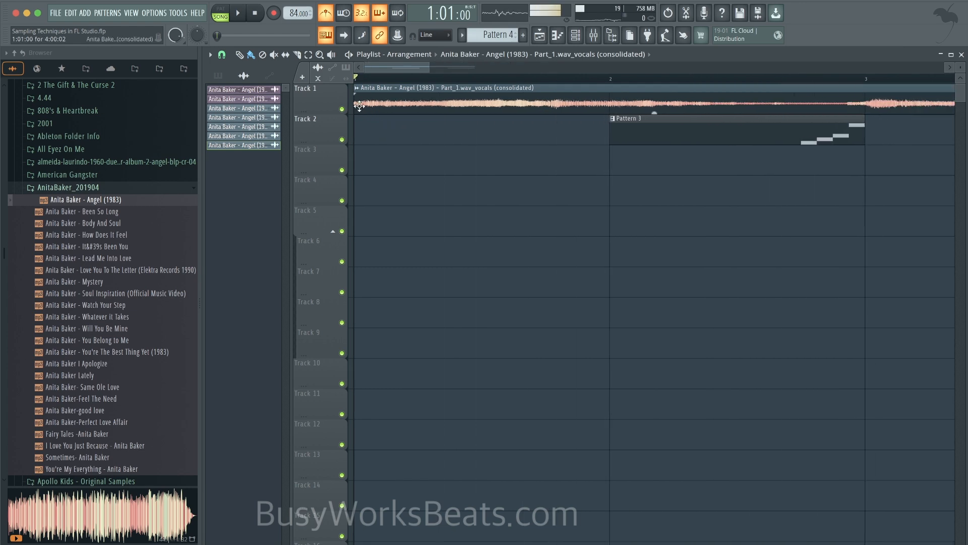
scroll(388, 132, "up", 3)
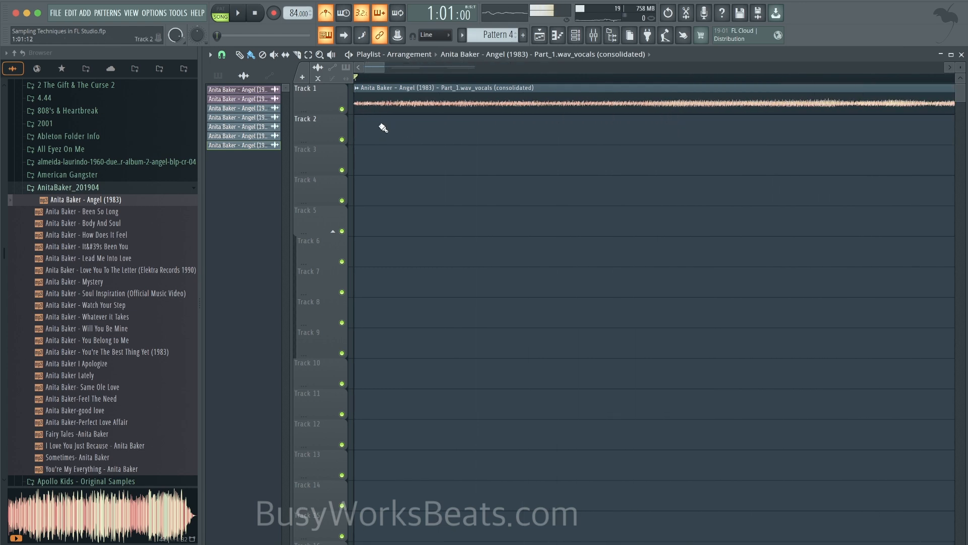
scroll(383, 128, "down", 8)
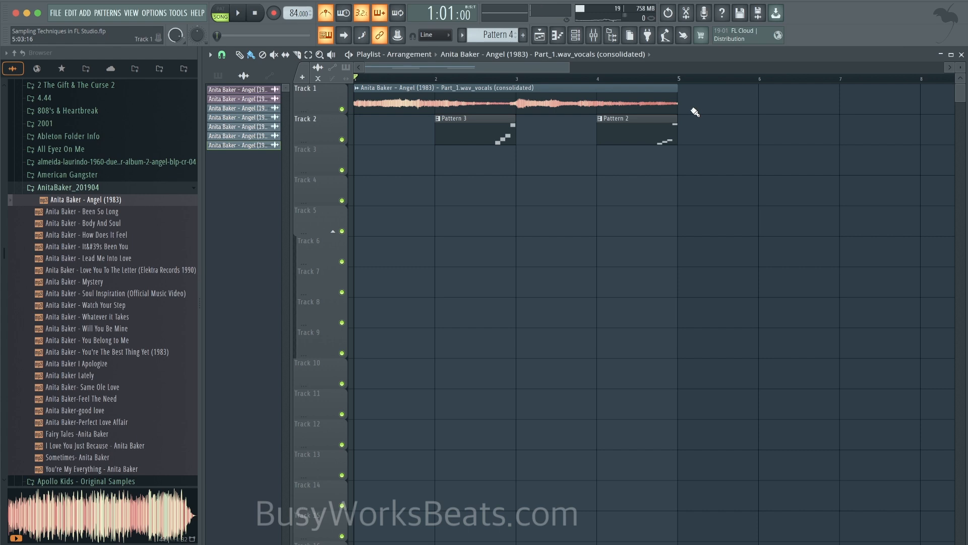
scroll(695, 115, "up", 4)
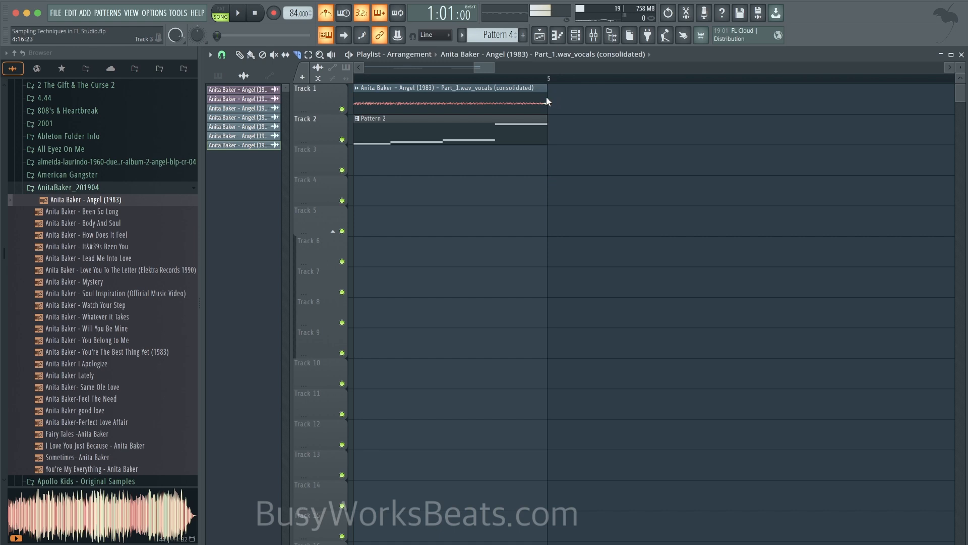
scroll(549, 103, "down", 4)
left_click(525, 78)
key("space")
scroll(514, 96, "down", 8)
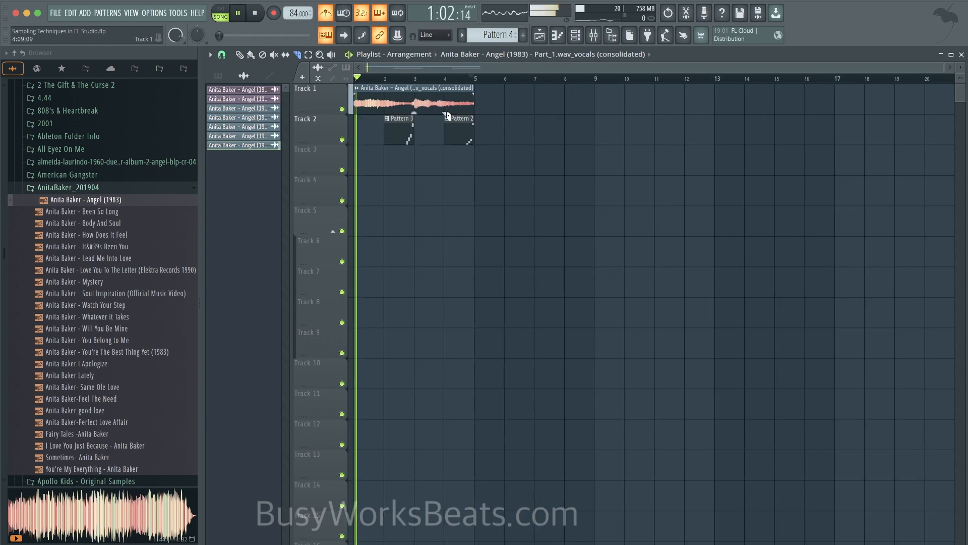
key("space")
Show the channel rack and browse Friends Sounds > Drumify > BWB THE WAVE KIT VOL. 5 to the BWB WAVE 5 KICKS folder.
left_click(14, 53)
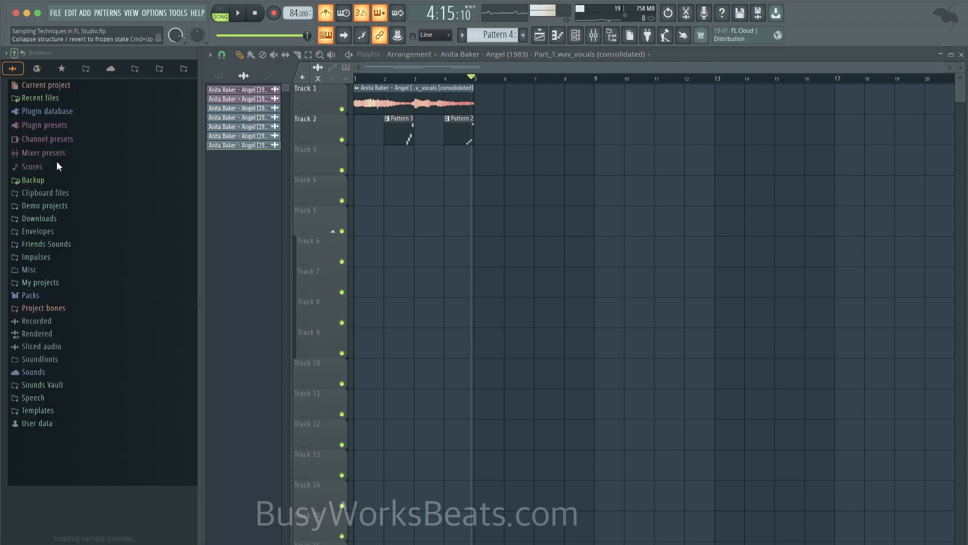
left_click(55, 244)
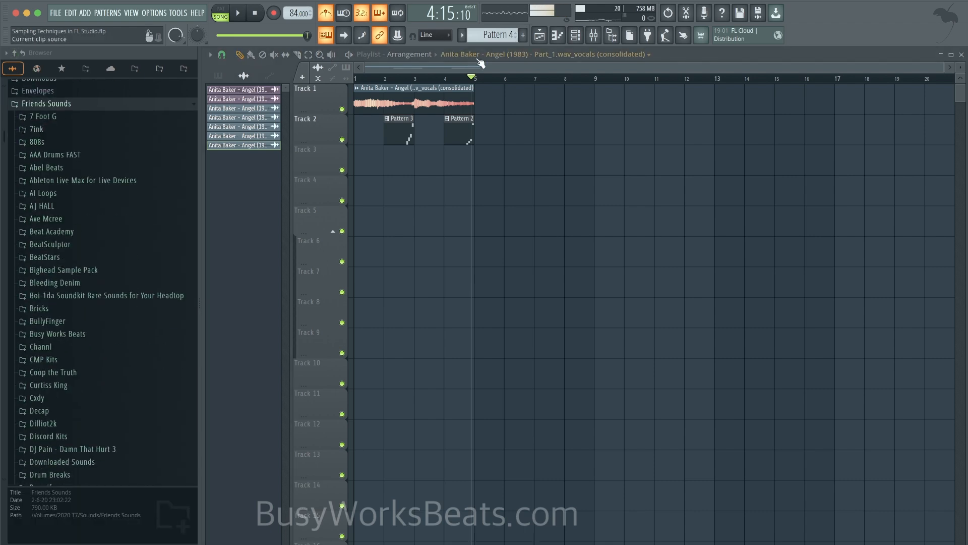
left_click(580, 37)
scroll(76, 320, "down", 3)
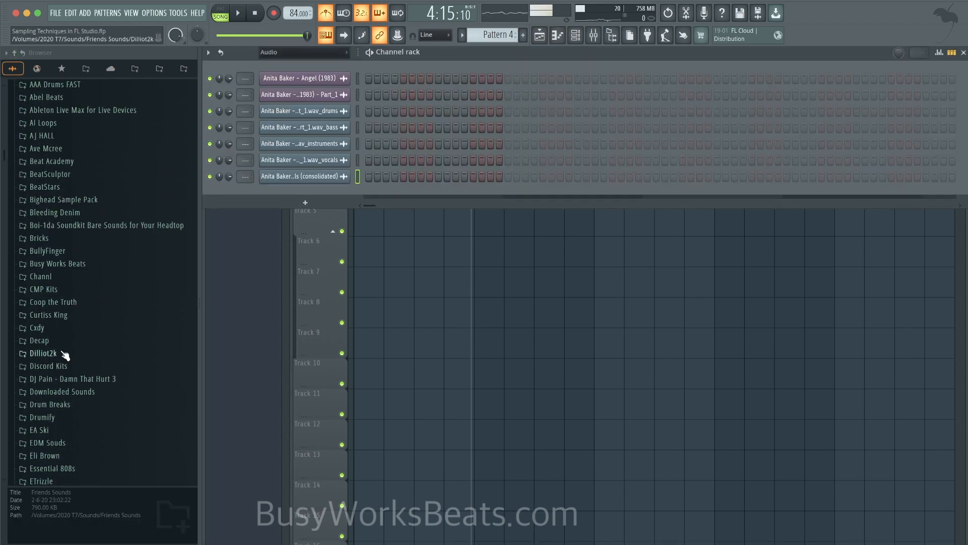
left_click(64, 418)
left_click(105, 364)
left_click(100, 402)
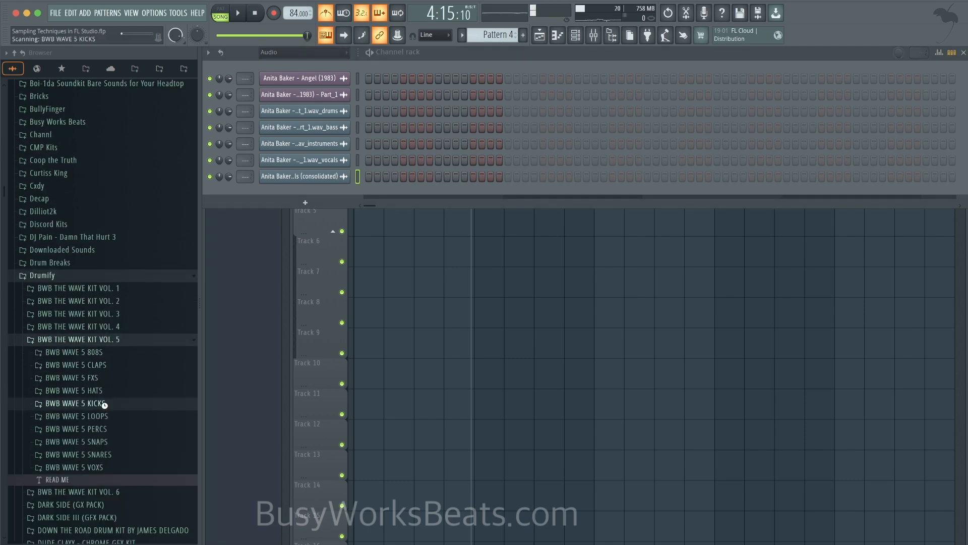
Preview BWB WAVE 5 KICK (10) and open it in a new channel.
left_click(115, 246)
right_click(115, 246)
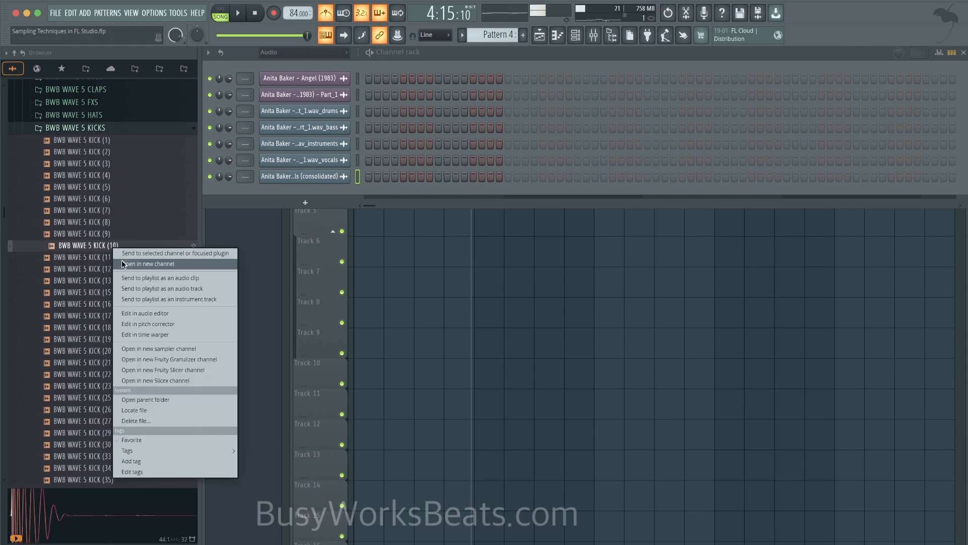
left_click(131, 264)
Close the kicks folder and open the BWB WAVE 5 SNARE folder inside BWB WAVE 5 SNARES.
scroll(108, 116, "up", 3)
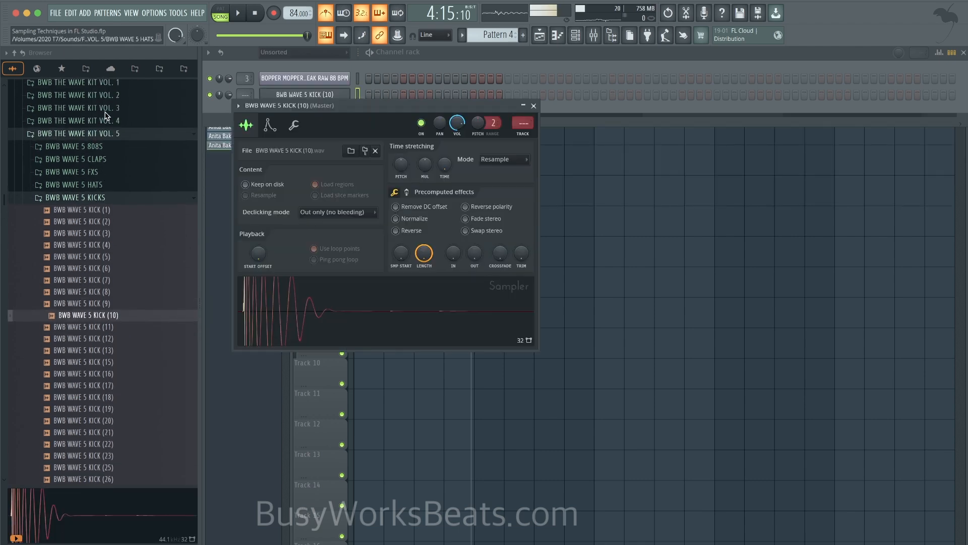
left_click(113, 198)
left_click(109, 236)
left_click(109, 236)
left_click(109, 249)
left_click(112, 262)
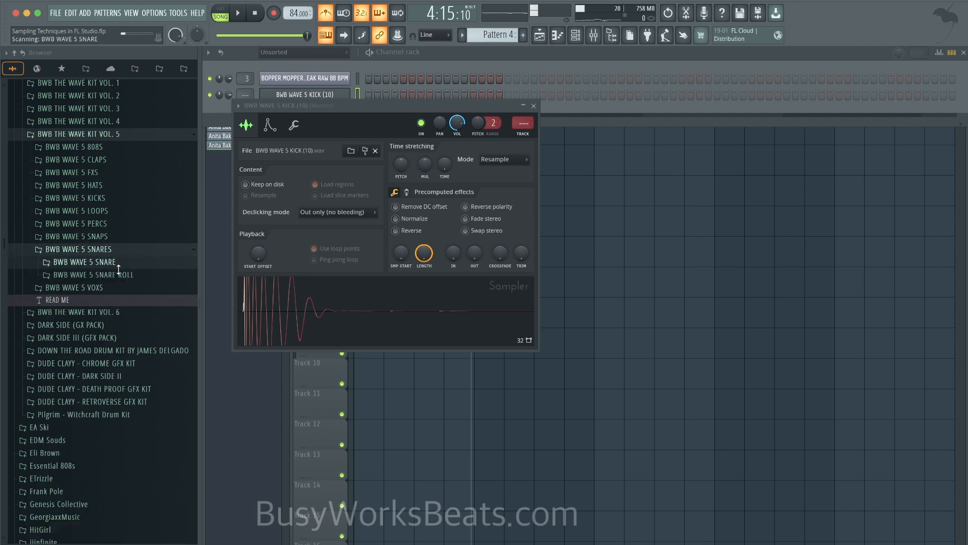
Audition the first BWB WAVE 5 SNARE samples, up to about number 9.
left_click(131, 101)
left_click(132, 109)
key("space")
left_click(131, 123)
left_click(127, 143)
left_click(126, 135)
key("space")
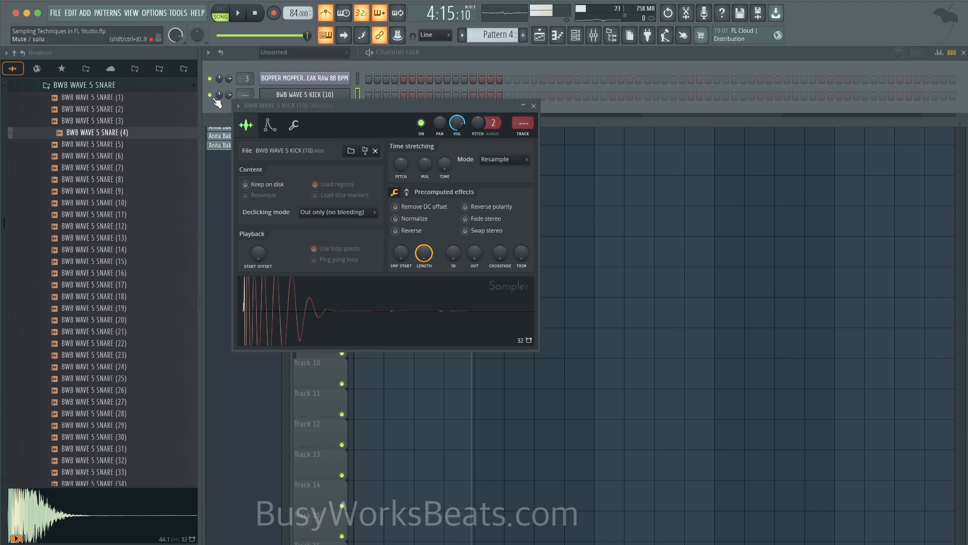
left_click(134, 144)
left_click(133, 157)
left_click(132, 167)
left_click(130, 180)
left_click(128, 191)
left_click(129, 181)
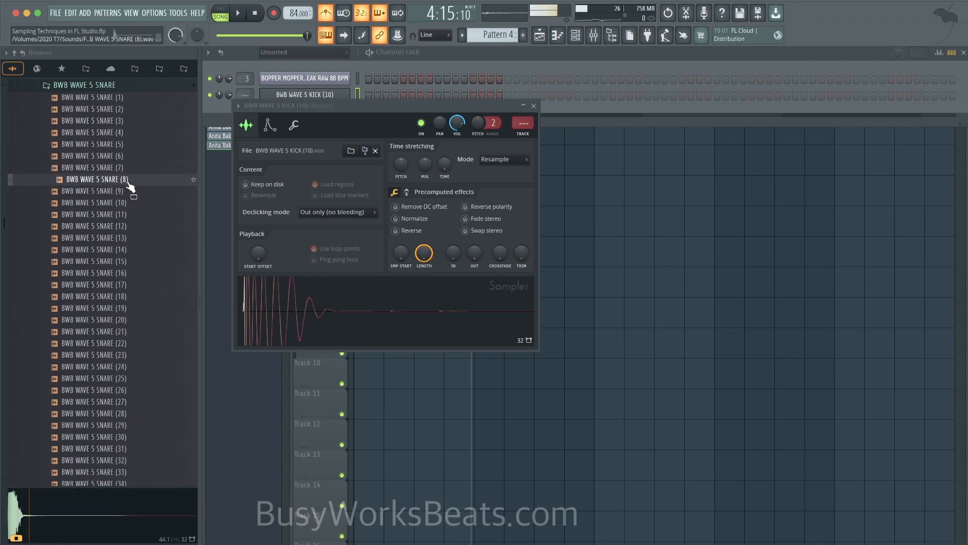
Open BWB WAVE 5 SNARE (2) in a new channel.
left_click(131, 107)
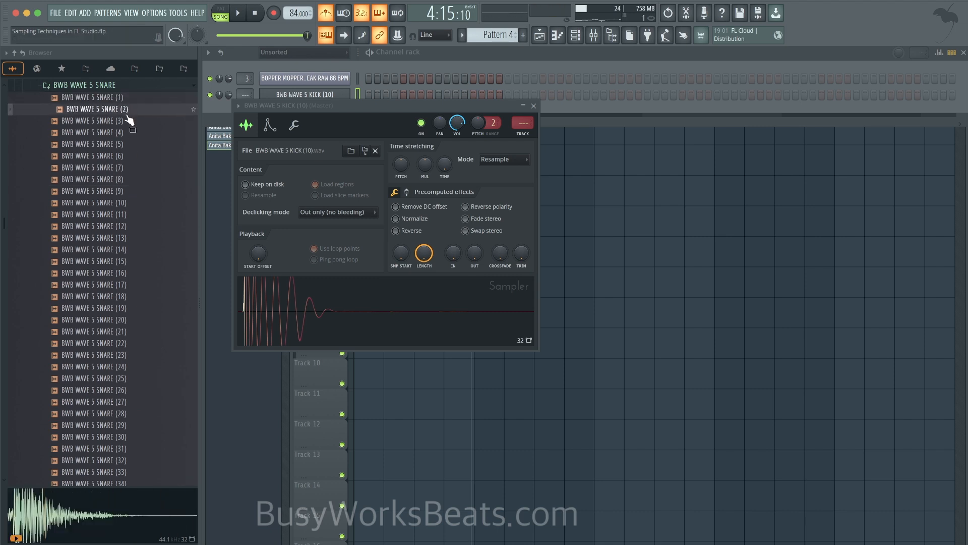
right_click(126, 108)
left_click(140, 124)
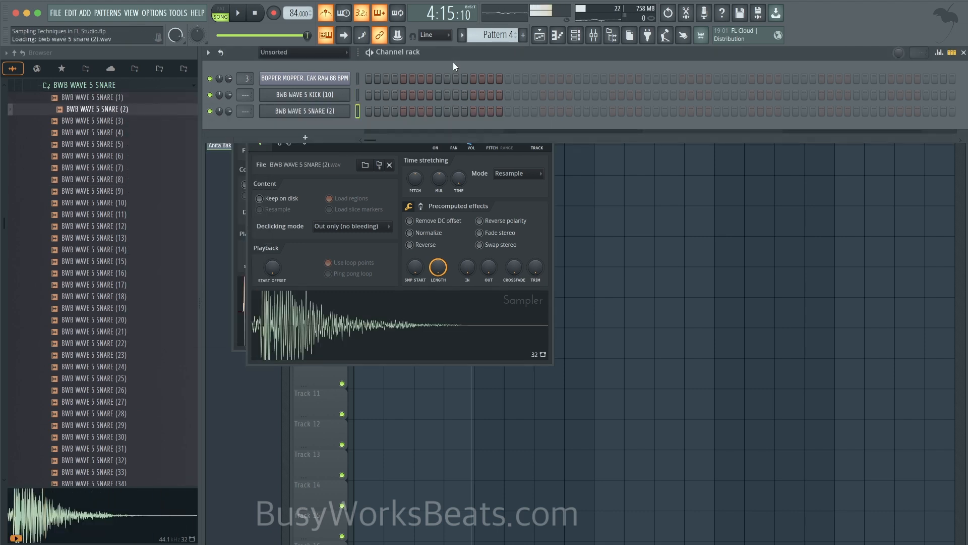
Add a kick on step 1 of Pattern 4 and place the pattern at bar 1 on Track 3.
left_click(375, 93)
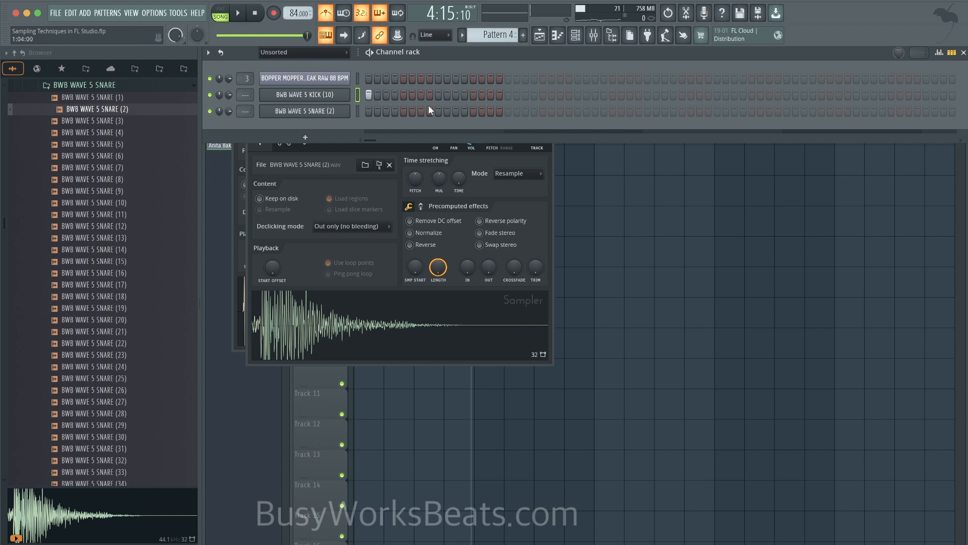
left_click(587, 185)
left_click(386, 165)
right_click(416, 162)
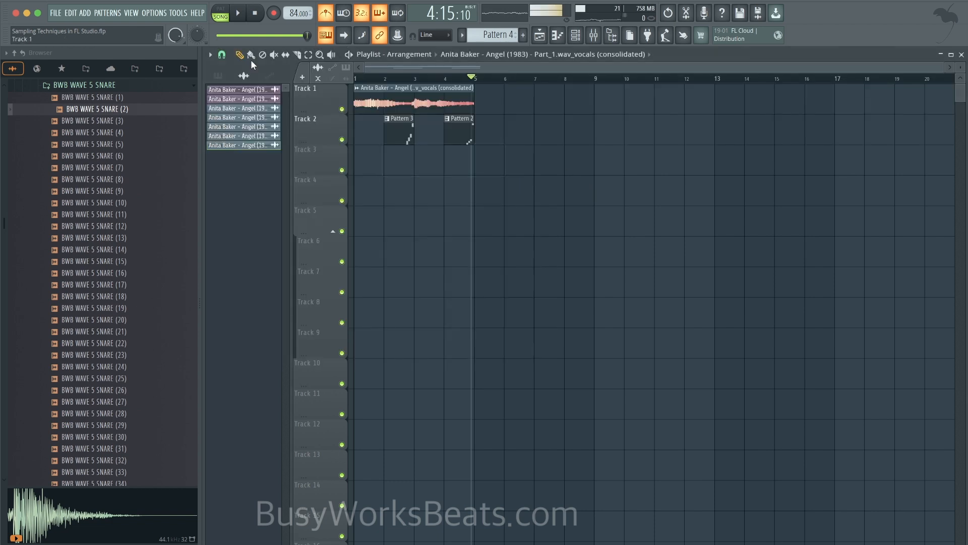
left_click(222, 77)
left_click(359, 153)
key("space")
key("space")
Add snare hits on steps 5, 8 and 13 of Pattern 4 in the channel rack during playback.
key("F6")
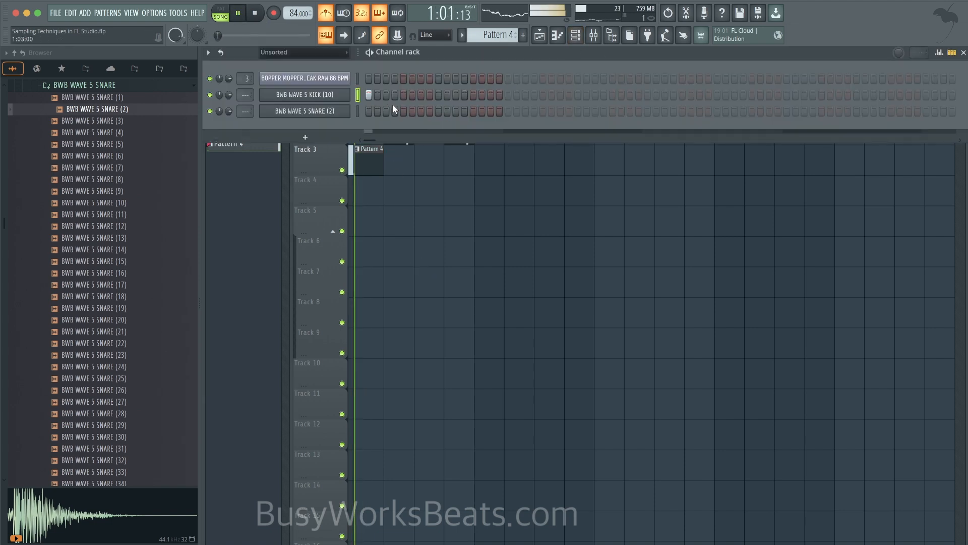
left_click(404, 111)
left_click(430, 111)
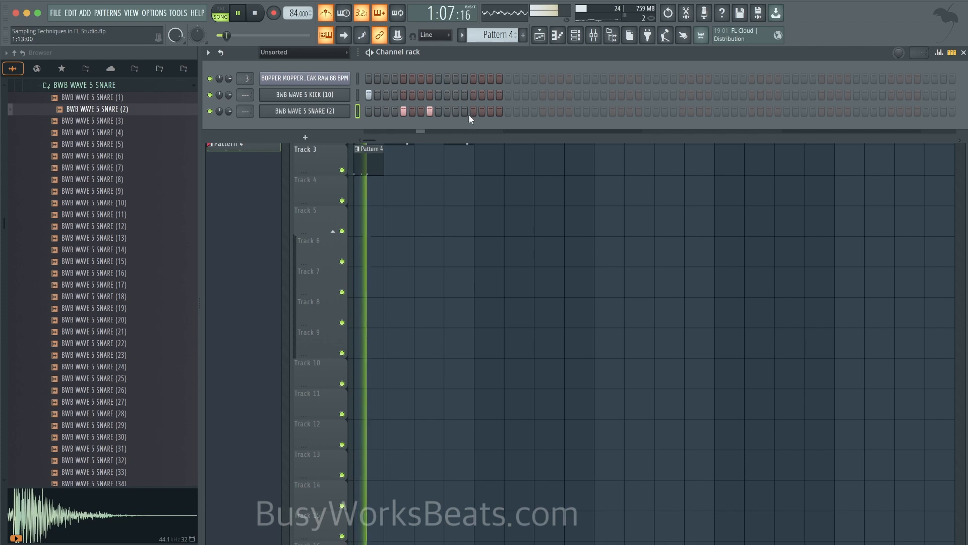
Place Pattern 4 at bars 2, 3 and 4 on Track 3 and remove the extra clip at bar 5.
key("F6")
left_click(393, 161)
left_click(426, 162)
left_click(456, 162)
left_click(487, 163)
right_click(489, 167)
Add kicks on steps 11 and 14 of Pattern 4 and turn the metronome off.
left_click(576, 35)
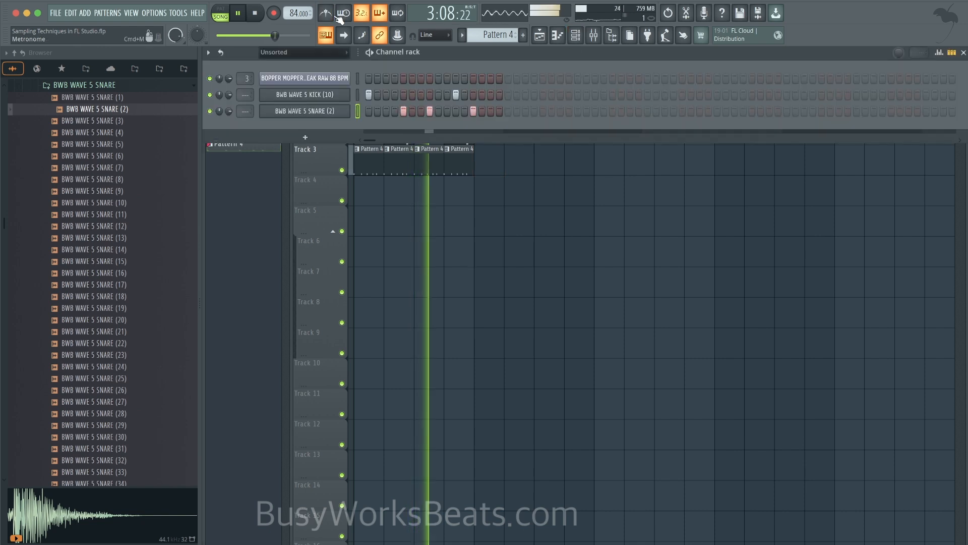
left_click(481, 94)
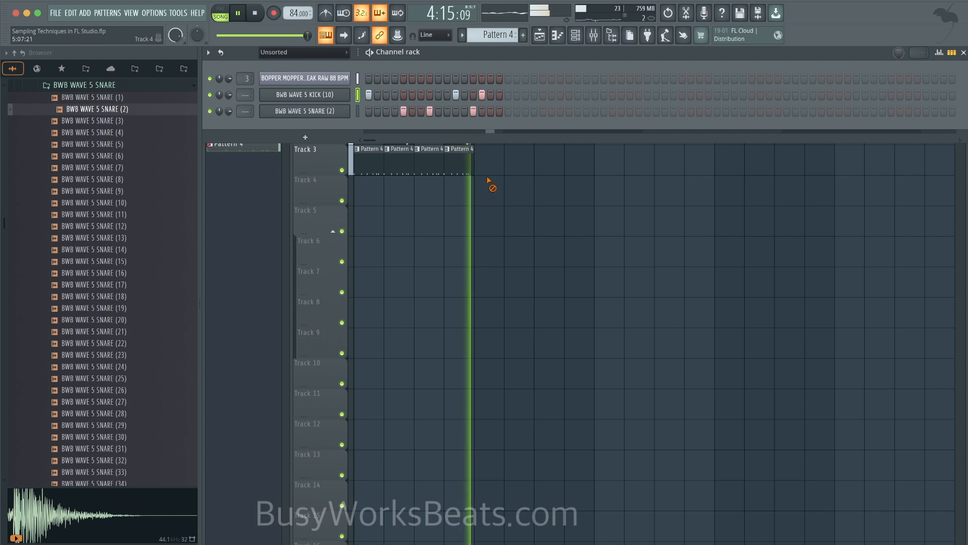
key("F6")
Raise the audio buffer length to 872 samples (20 ms) in the audio settings.
scroll(104, 174, "up", 3)
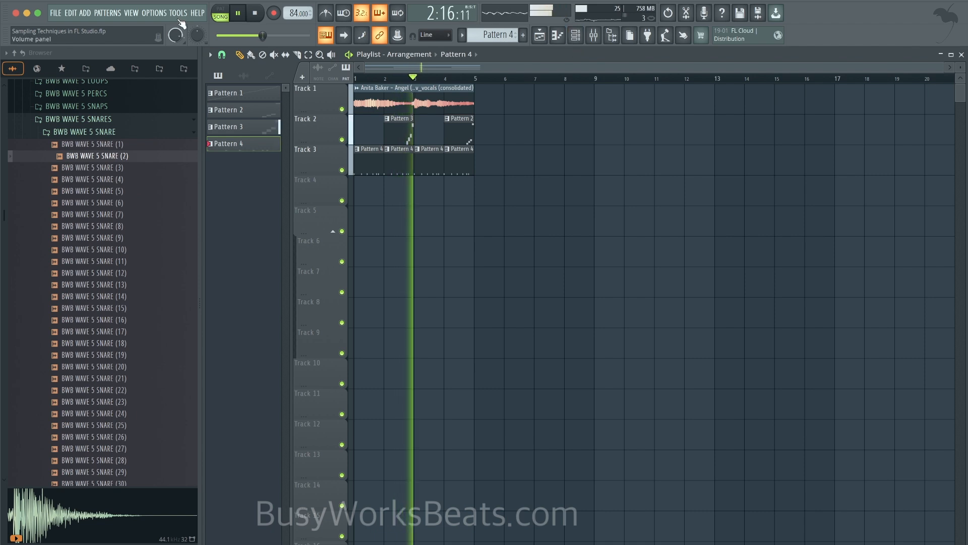
left_click(154, 12)
left_click(163, 44)
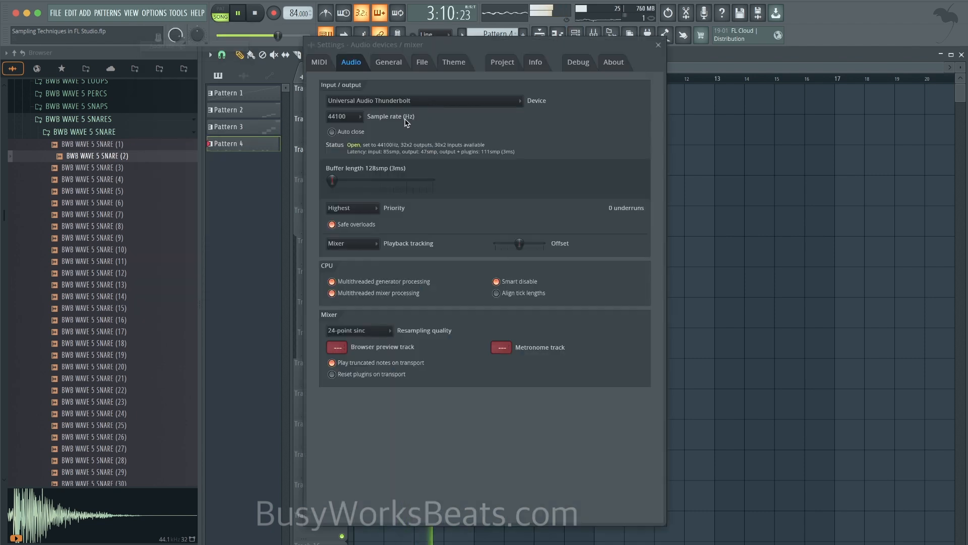
left_click_drag(332, 180, 357, 180)
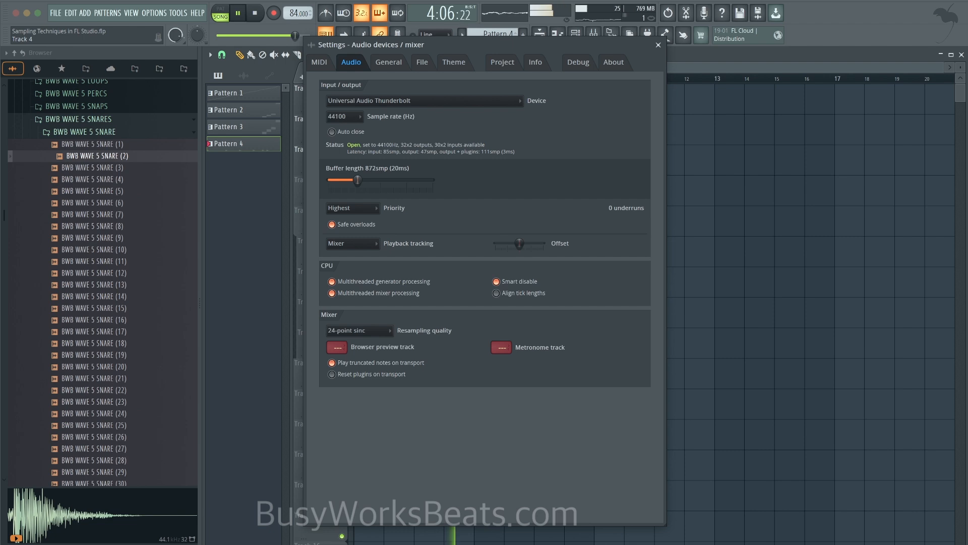
left_click(659, 45)
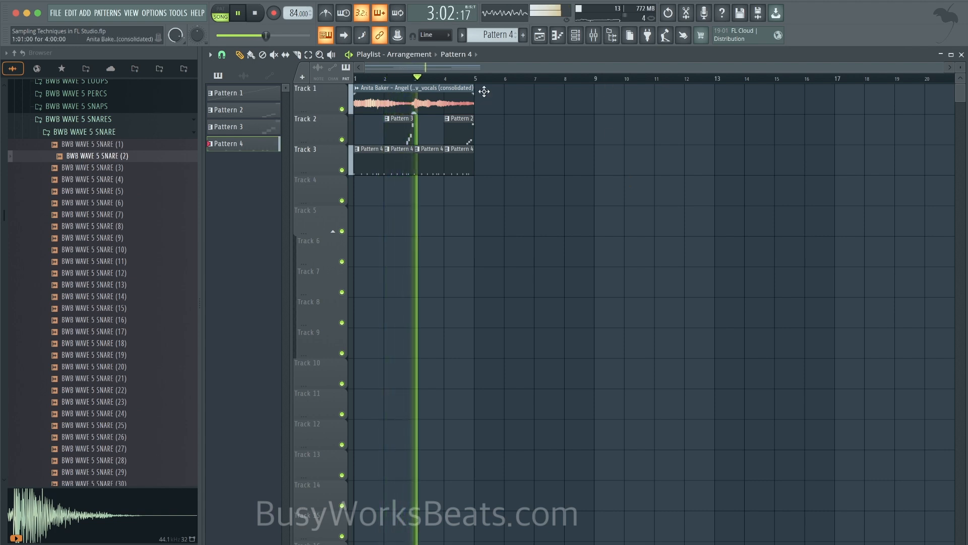
Check the drum break channel's volume in the channel rack while the arrangement plays, and stop playback.
left_click(576, 36)
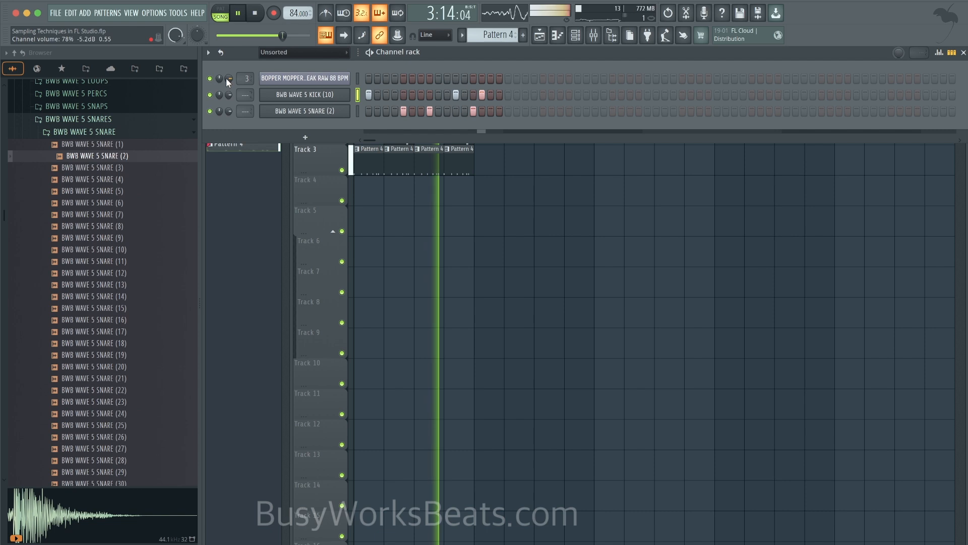
key("F6")
key("space")
Select all clips in bars 1 to 4 on Tracks 1 to 3 and duplicate them into bars 5 to 8.
left_click_drag(502, 204, 367, 86)
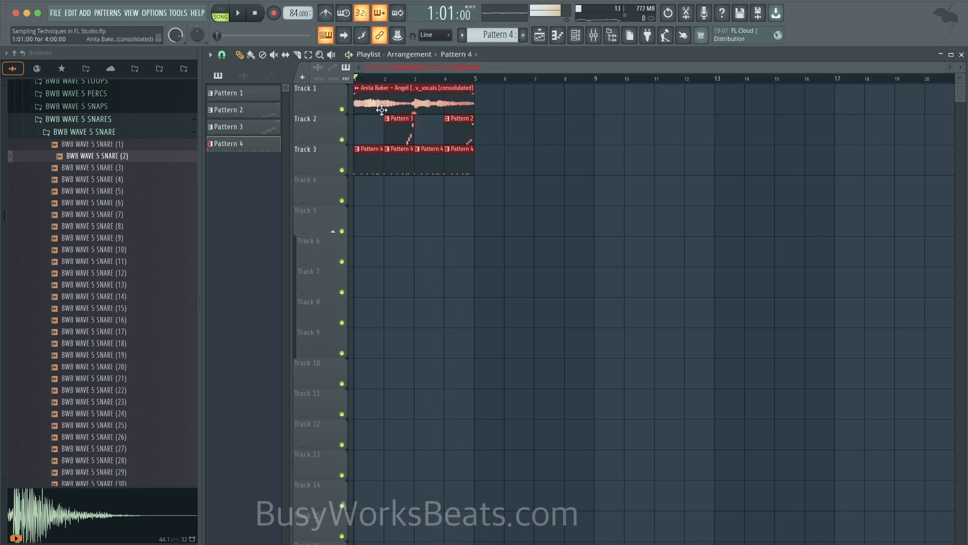
key("ctrl+b")
left_click(509, 241)
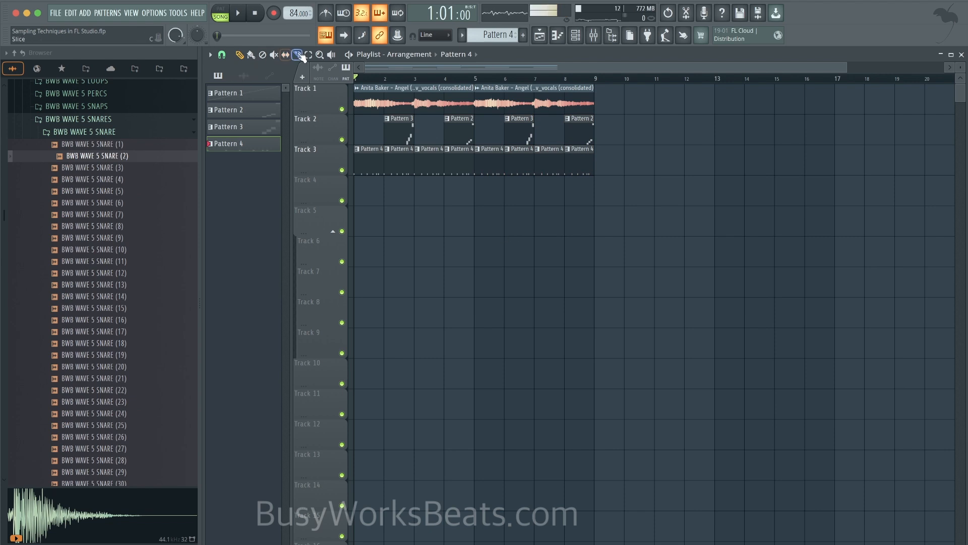
Set the playlist snap to 1/2 beat and slice the duplicated Track 1 sample at beats 2 and 3 of bar 5.
left_click(222, 54)
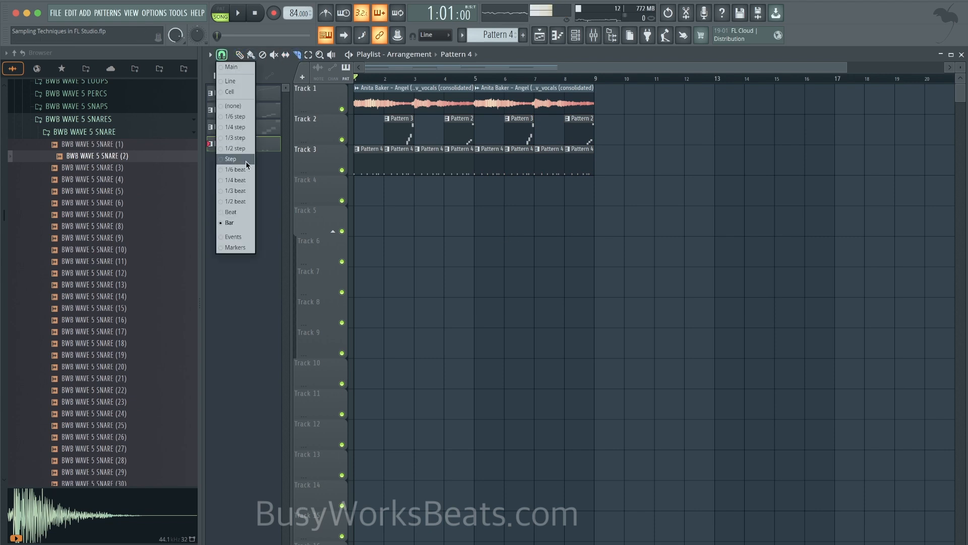
left_click(238, 201)
scroll(461, 134, "up", 3)
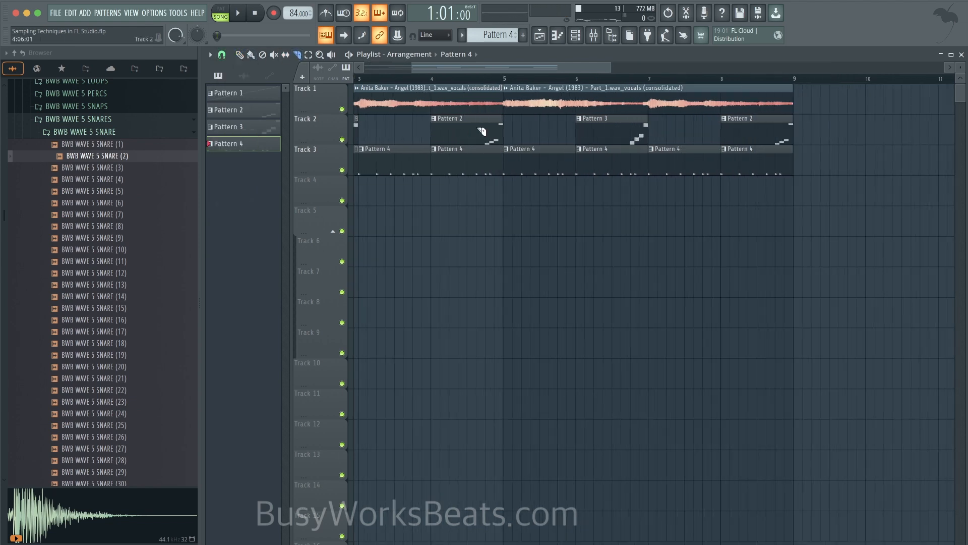
scroll(527, 126, "up", 3)
left_click(465, 79)
key("space")
key("space")
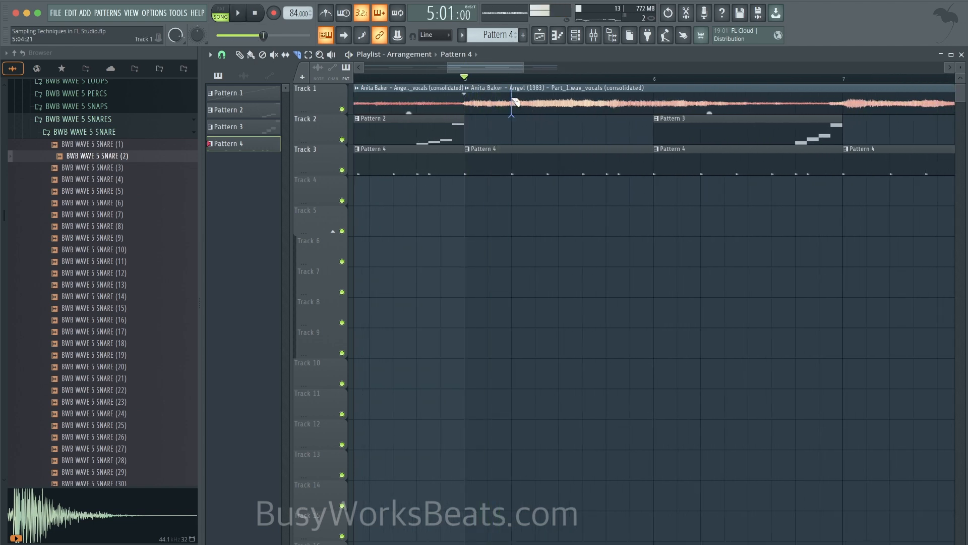
Slip the audio inside the Track 1 slices in bar 5 and audition the chops from the start of that bar.
key("space")
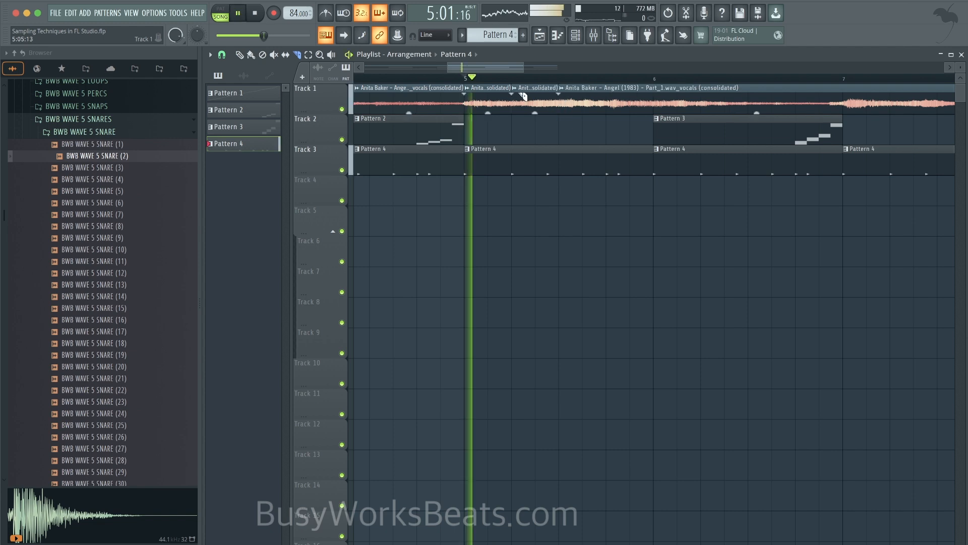
key("space")
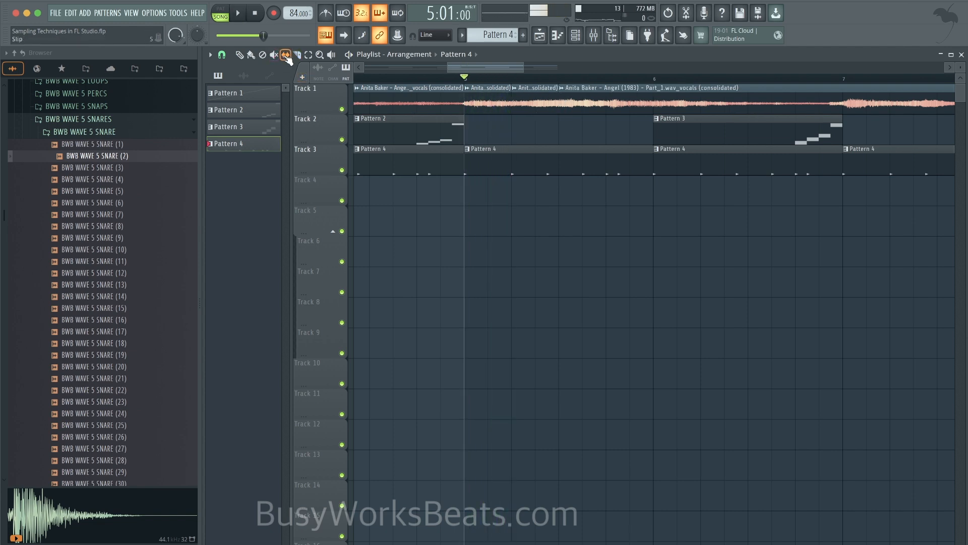
key("space")
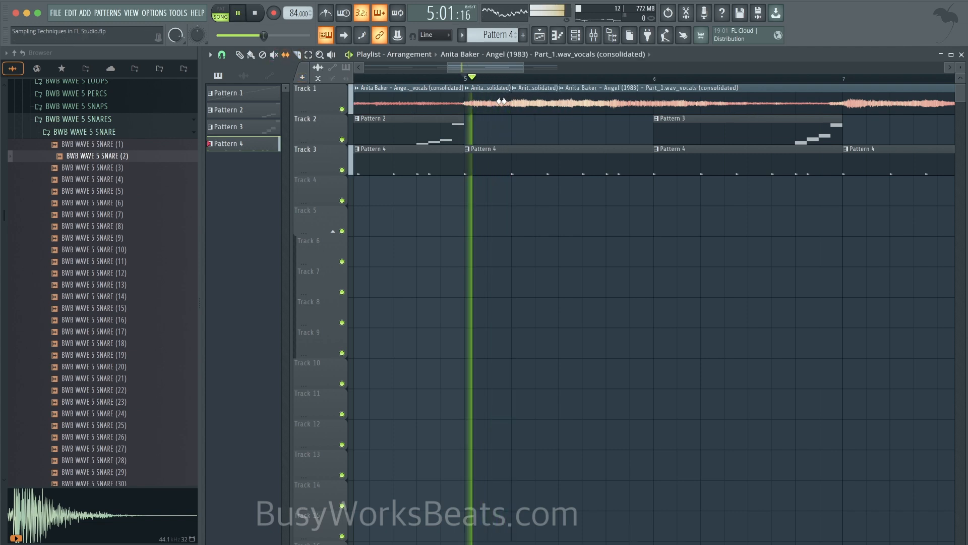
key("space")
key("space")
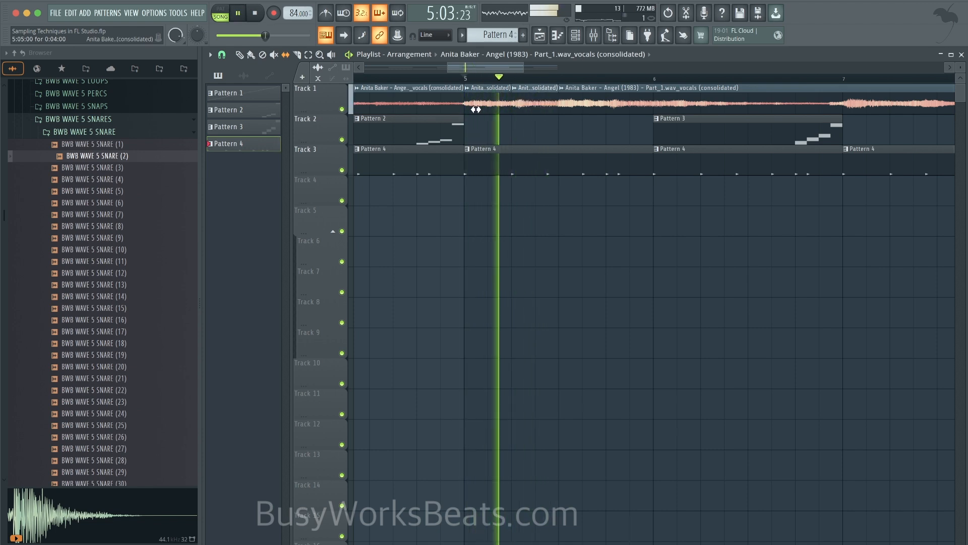
key("space")
key("space")
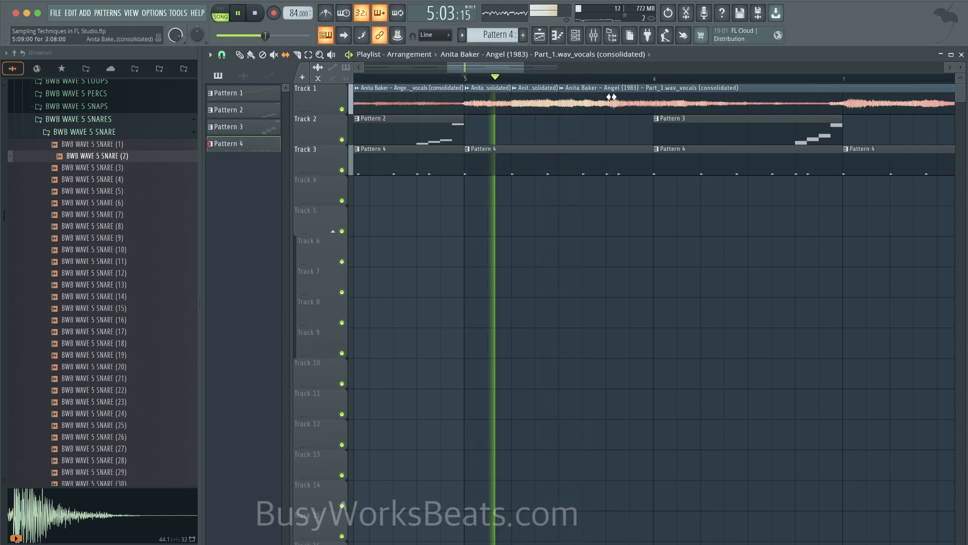
key("space")
key("space")
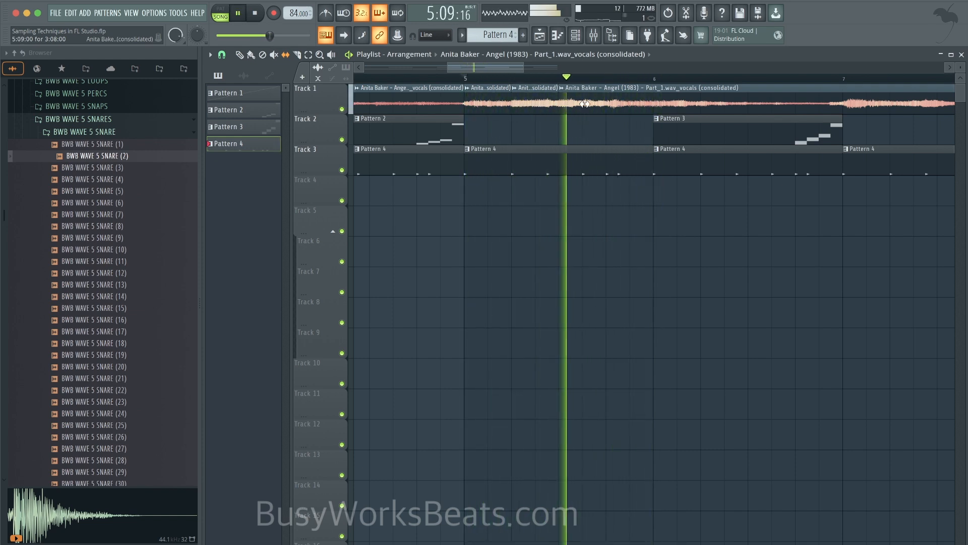
key("space")
Slice the Track 1 sample at beats 1, 2 and 3 of bar 6 while checking playback.
left_click(566, 106)
key("space")
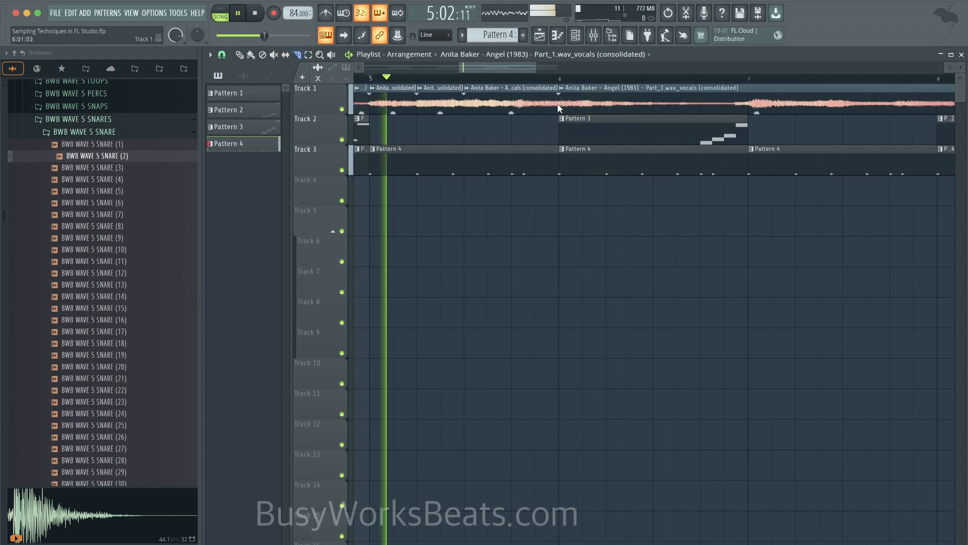
left_click(608, 105)
left_click(644, 101)
key("space")
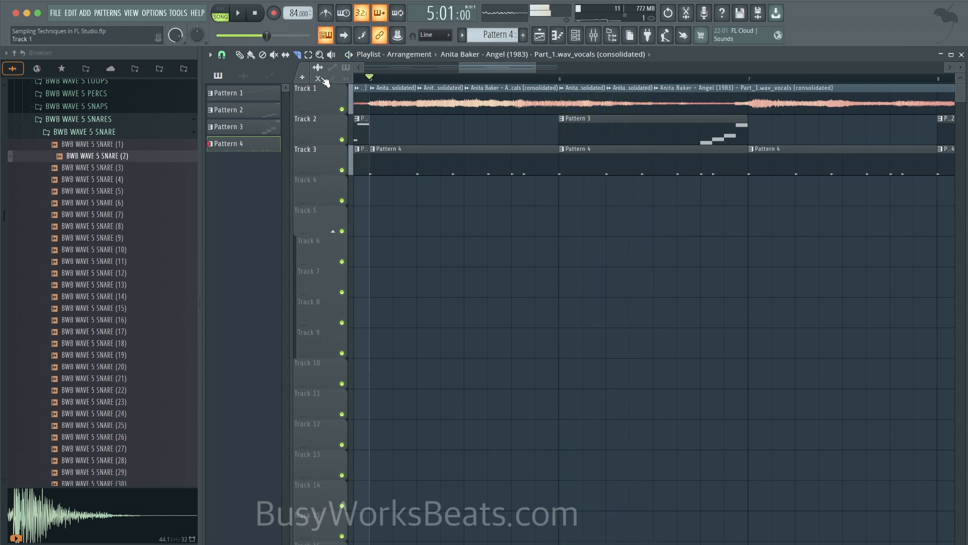
Slip the audio inside the Track 1 slices at beats 1 and 2 of bar 6 while auditioning them.
key("space")
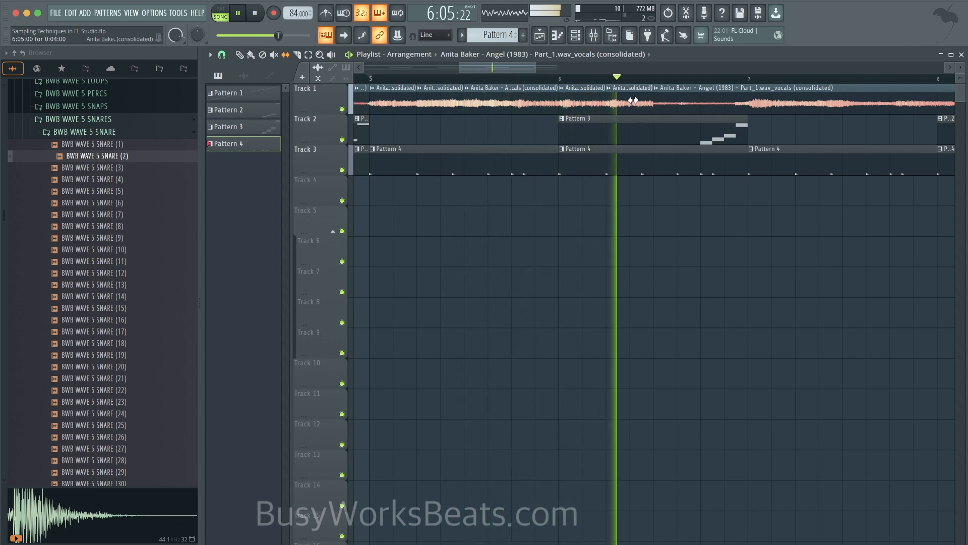
key("space")
key("space")
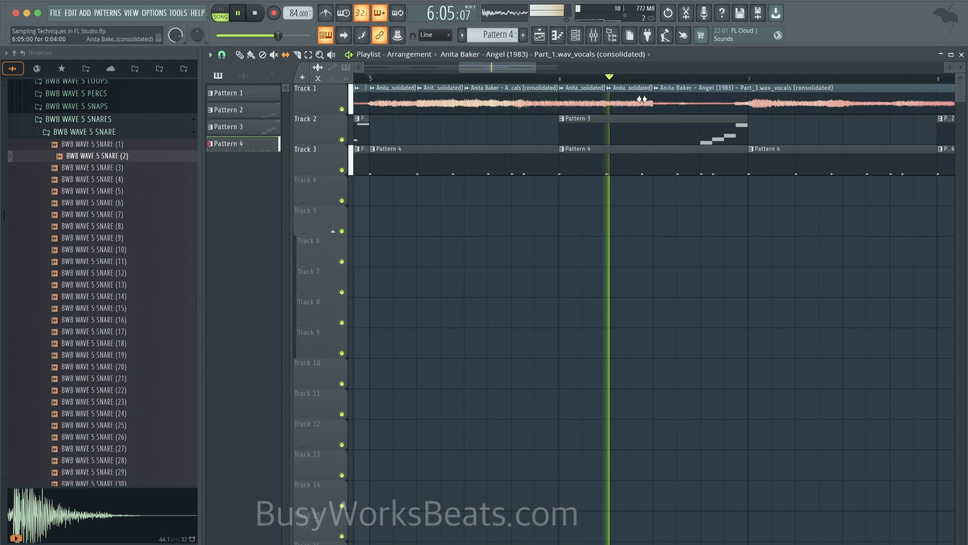
scroll(617, 99, "down", 2)
scroll(617, 100, "down", 1)
key("space")
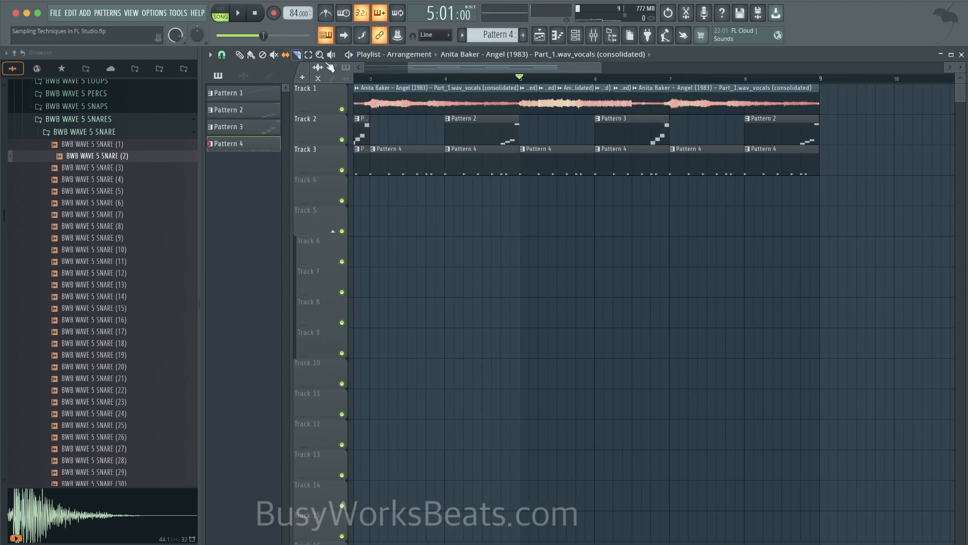
Play the arrangement from bar 3 to check the transition into the chopped section.
left_click(380, 78)
key("space")
key("space")
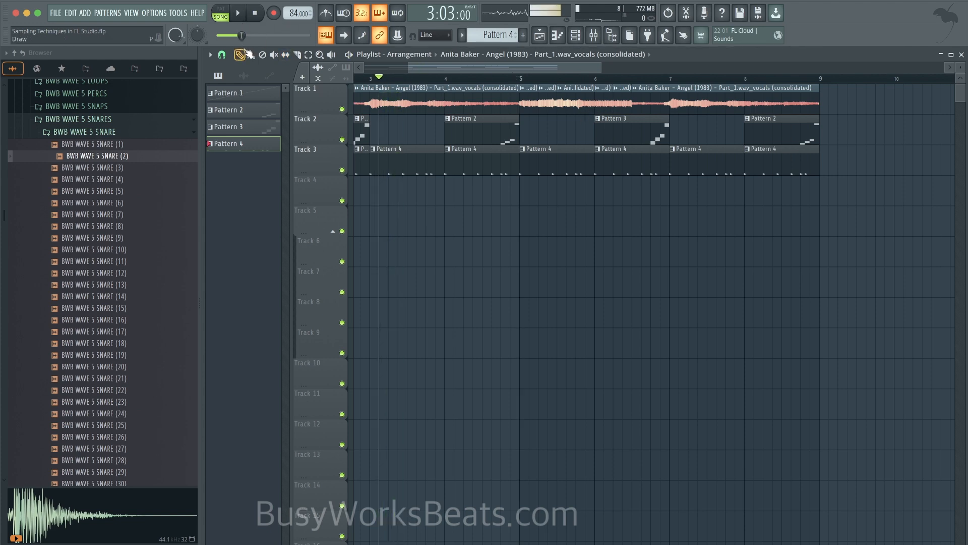
Add fade-ins to the Track 1 slices at beats 1 and 2 of bar 6 and audition the chopped section.
scroll(568, 106, "up", 2)
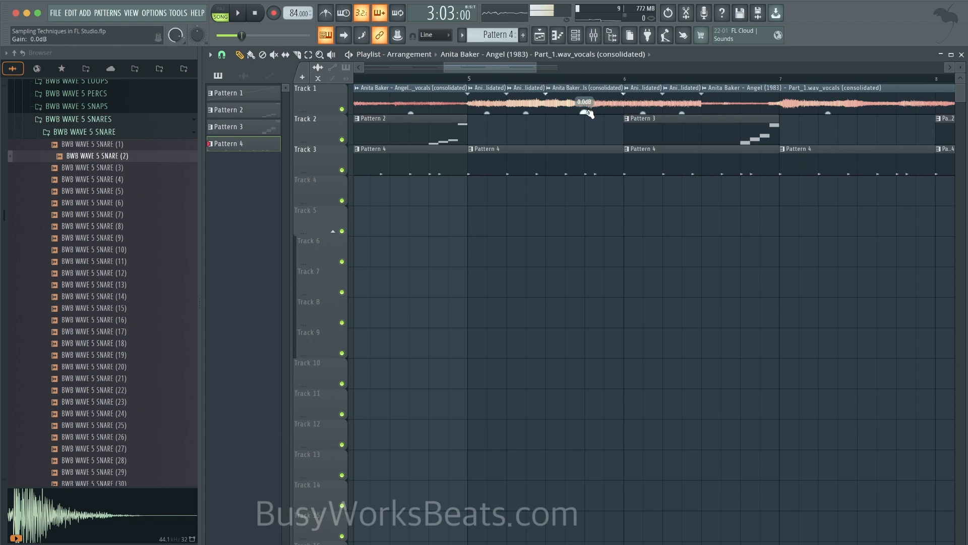
scroll(624, 98, "up", 1)
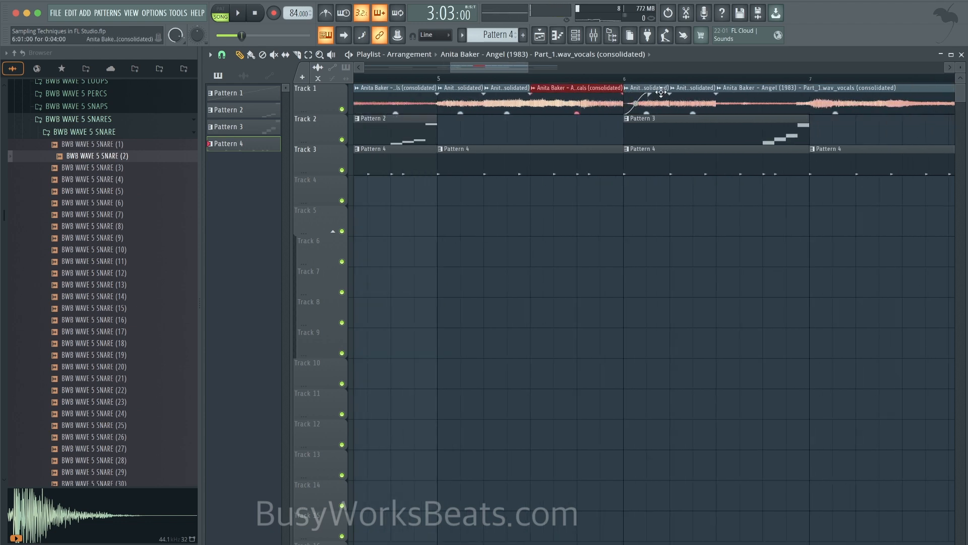
left_click(628, 78)
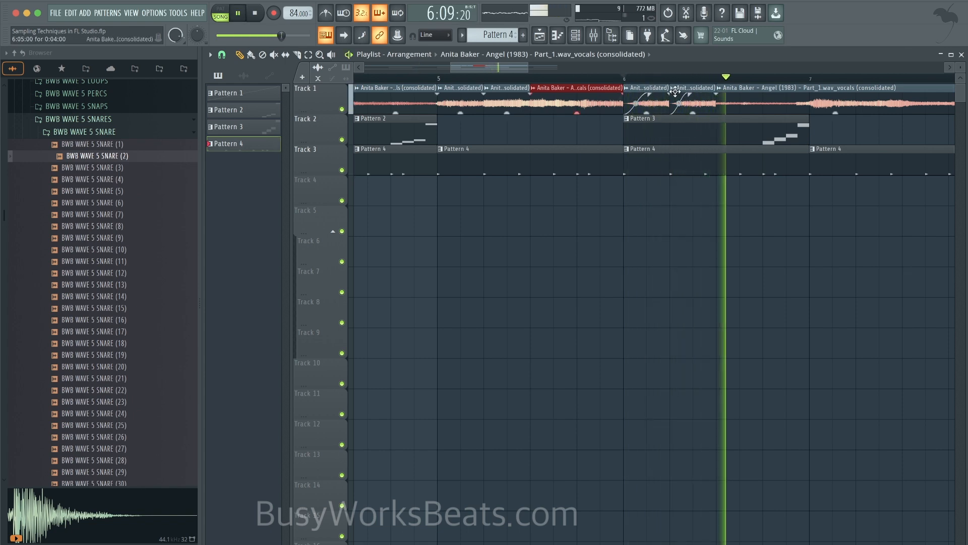
left_click(579, 78)
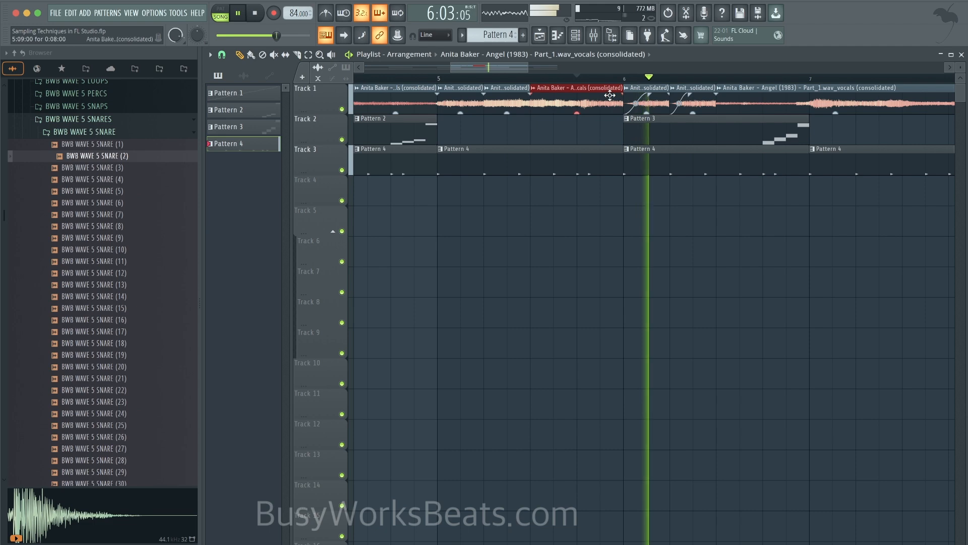
scroll(651, 108, "down", 2)
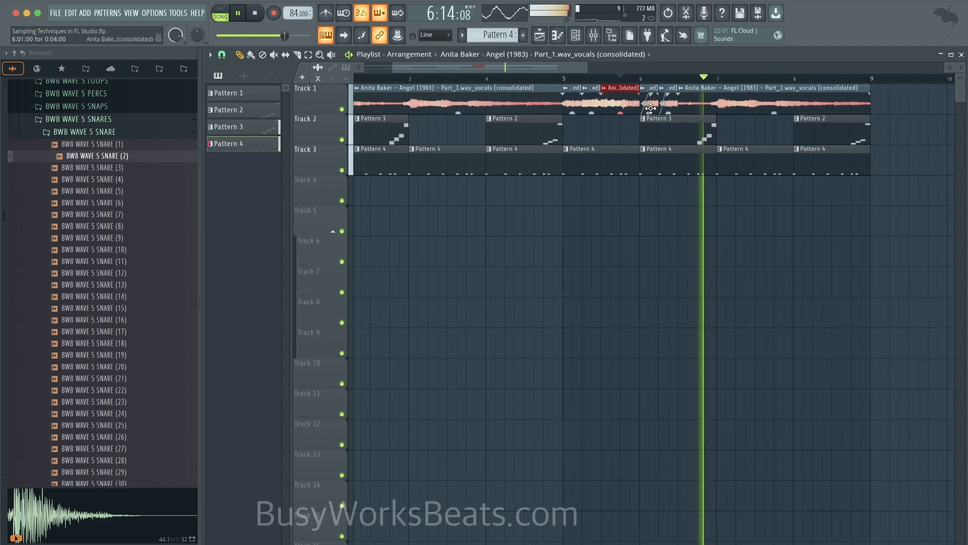
scroll(731, 108, "up", 2)
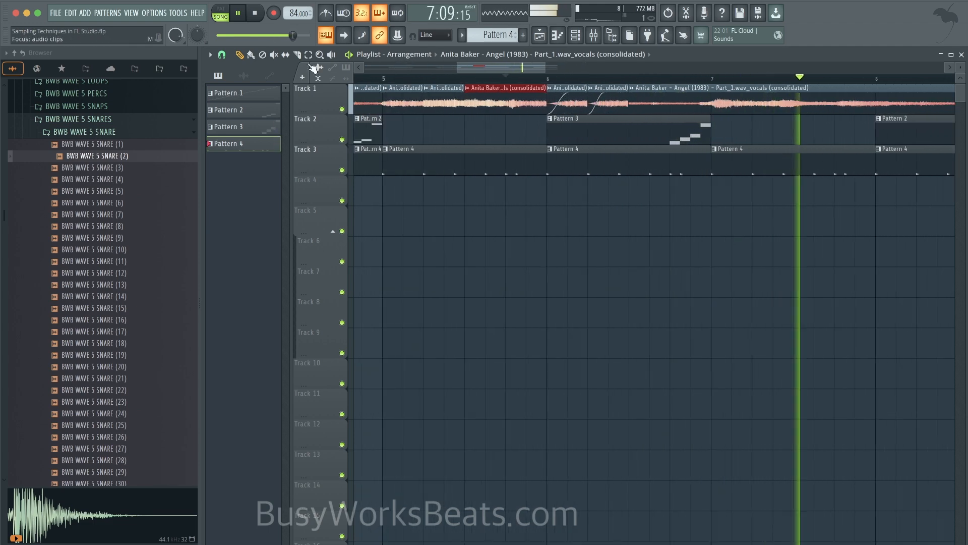
scroll(395, 137, "down", 4)
key("space")
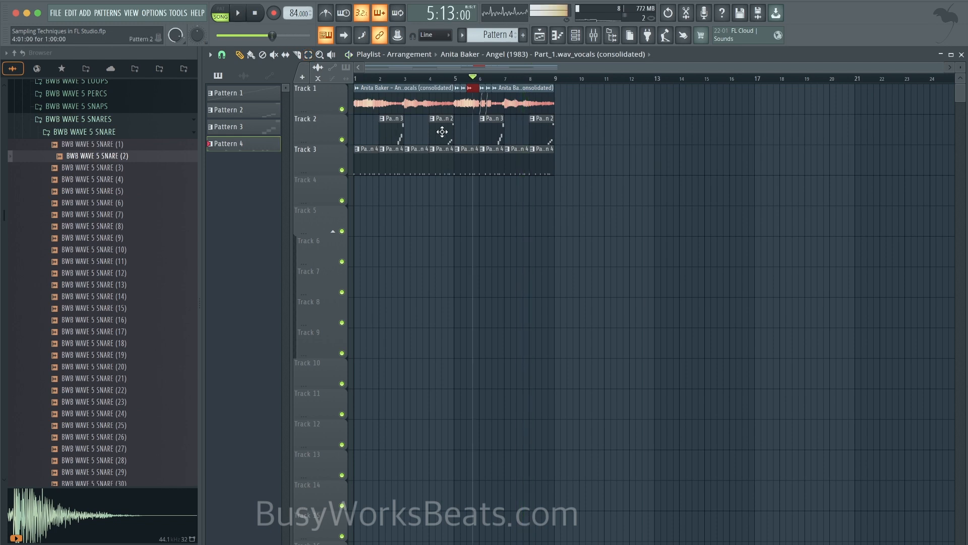
right_click(317, 90)
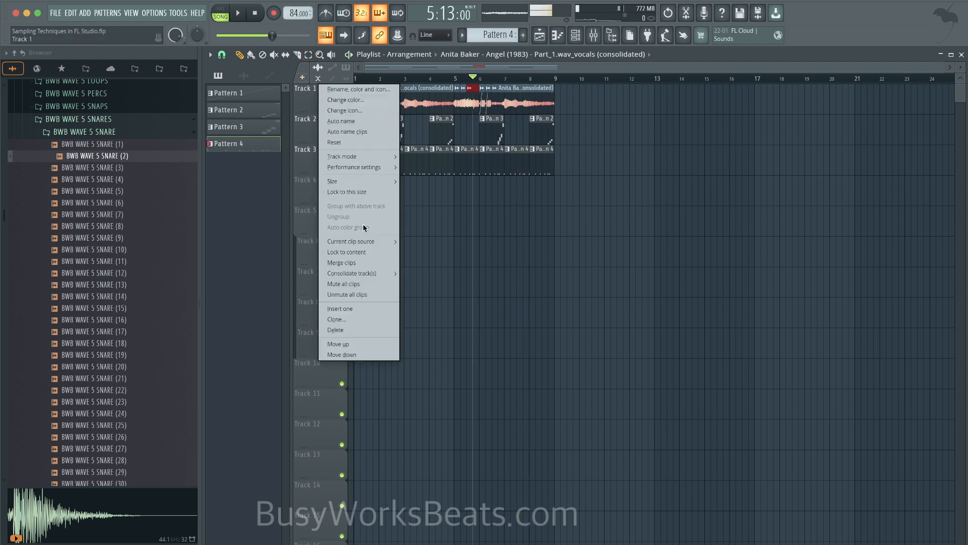
mouse_move(376, 273)
left_click(420, 273)
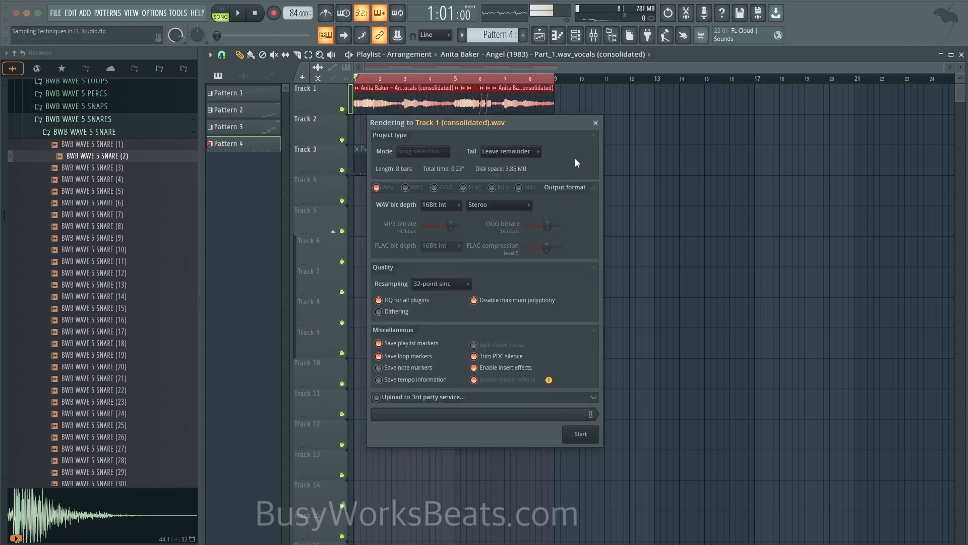
left_click(596, 123)
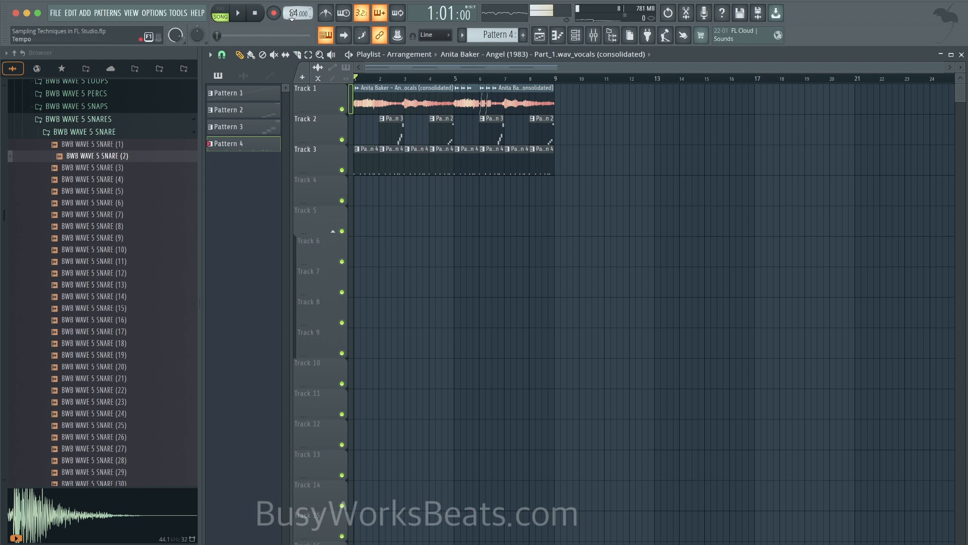
Change the time-stretching mode of the Track 1 audio clip and set the project tempo to 140 BPM.
key("ctrl+z")
double_click(373, 90)
left_click(490, 141)
left_click(486, 170)
left_click(519, 91)
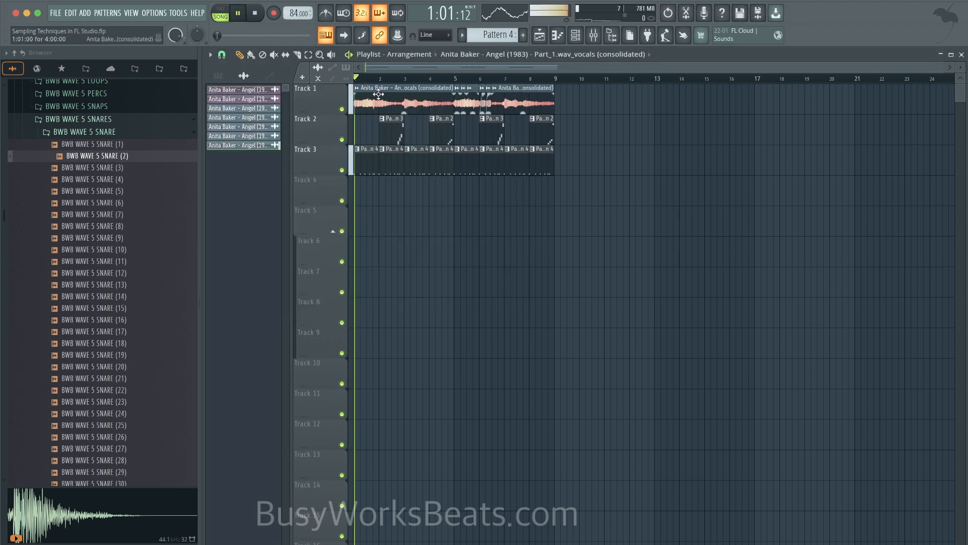
right_click(287, 14)
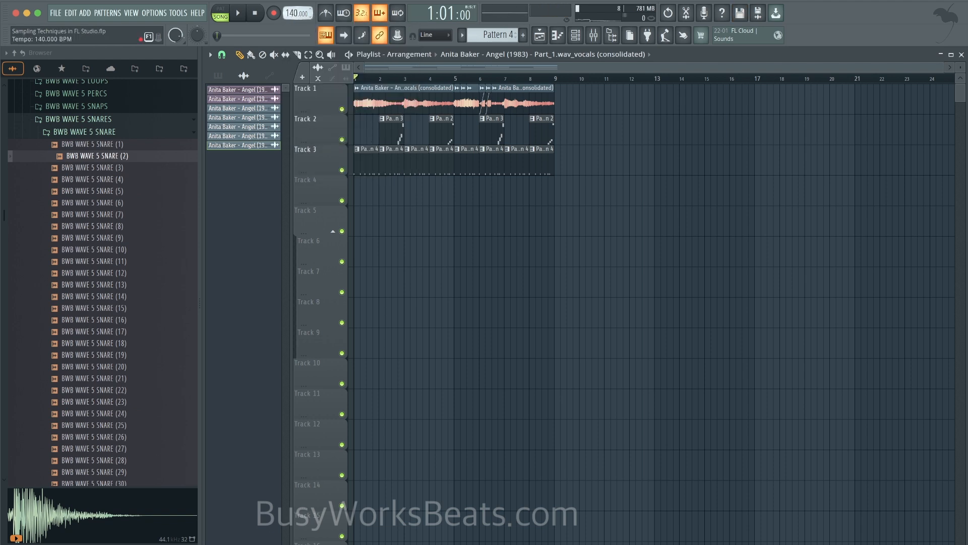
Consolidate Track 1 from track start into a single audio clip.
right_click(334, 98)
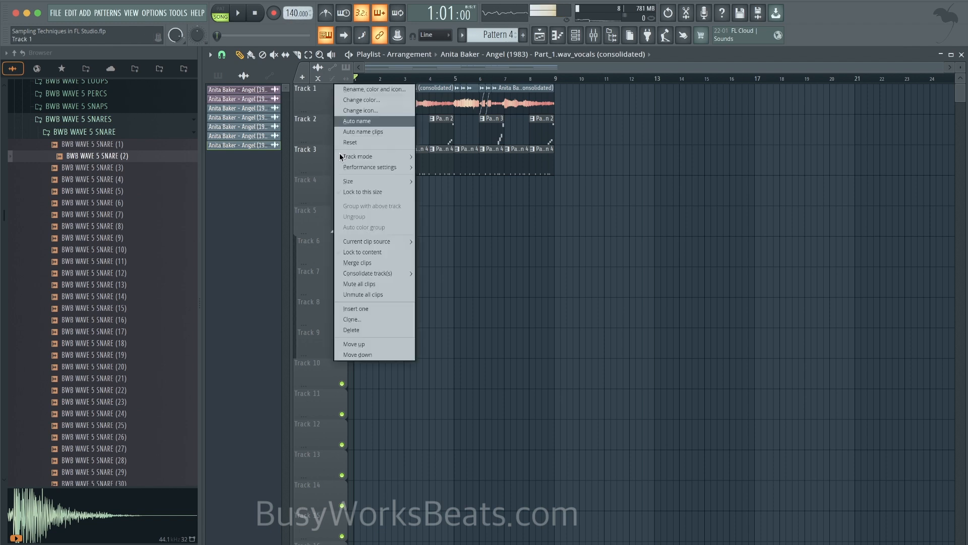
mouse_move(382, 276)
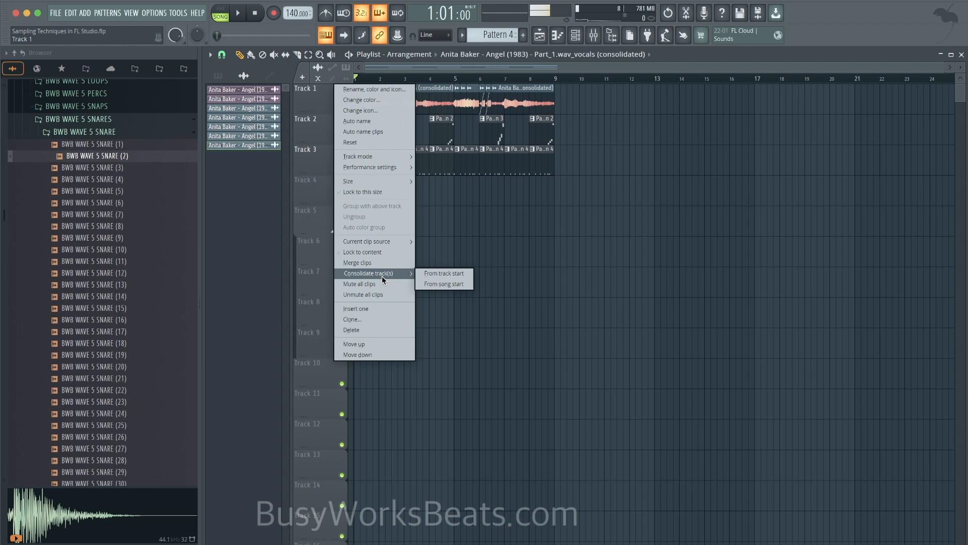
left_click(436, 272)
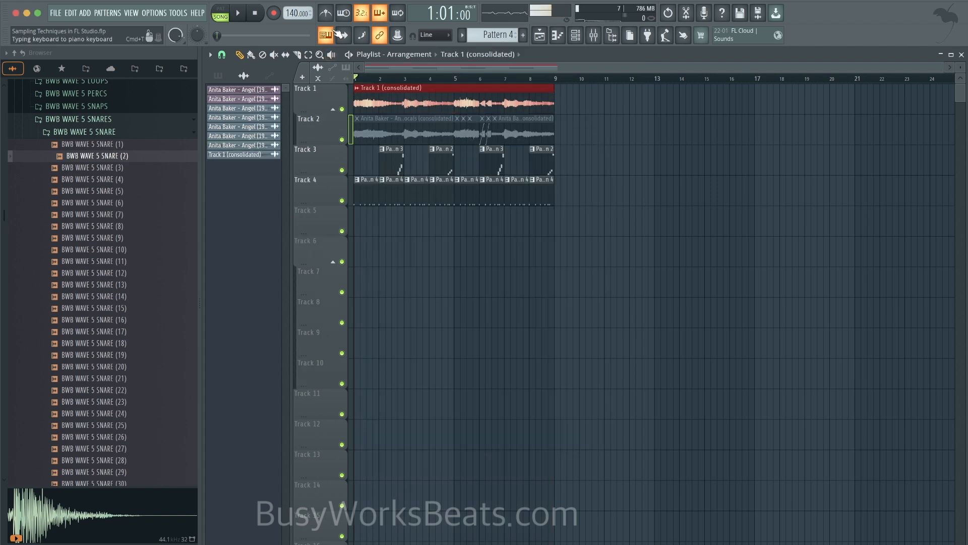
Open the consolidated Track 1 clip in a new Fruity Slicer channel and slice it by Beat.
double_click(375, 96)
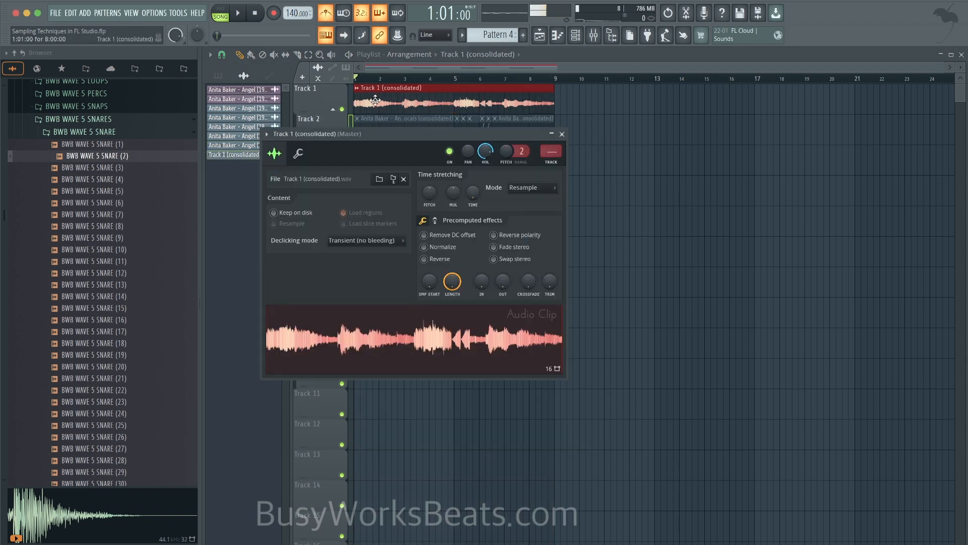
right_click(382, 340)
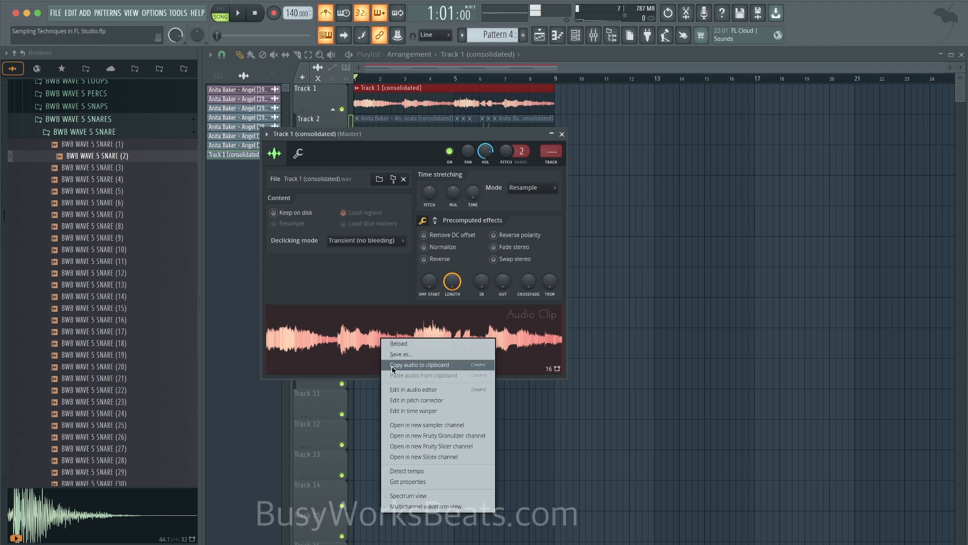
left_click(421, 446)
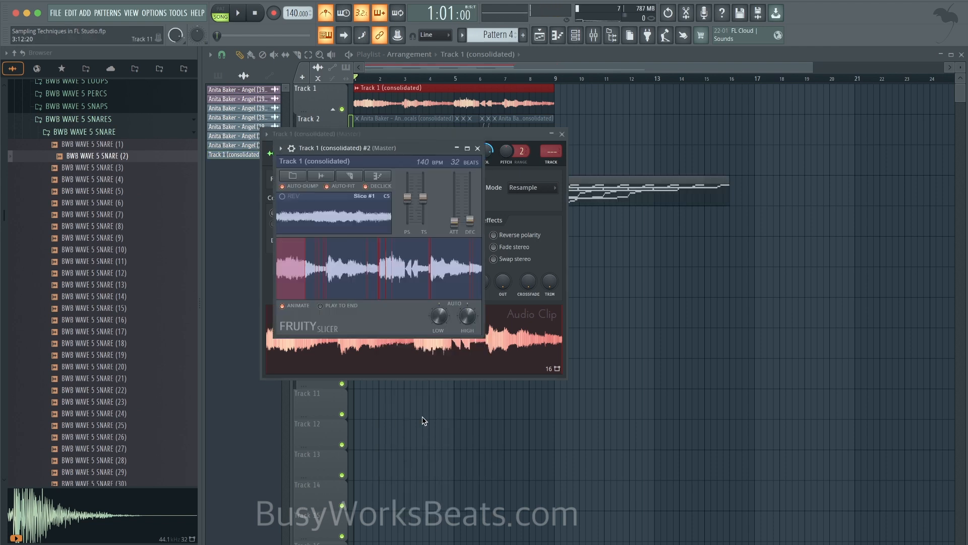
left_click(354, 176)
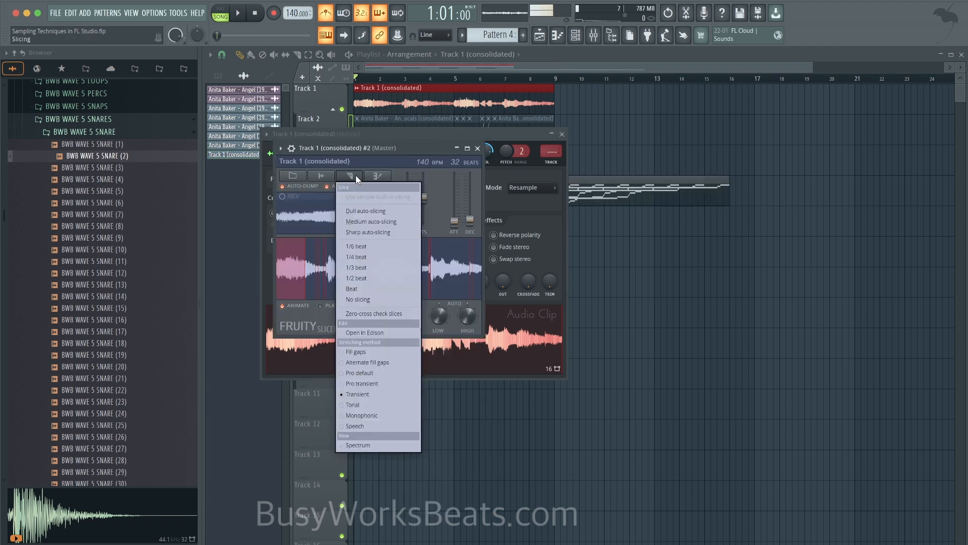
left_click(367, 285)
left_click(482, 155)
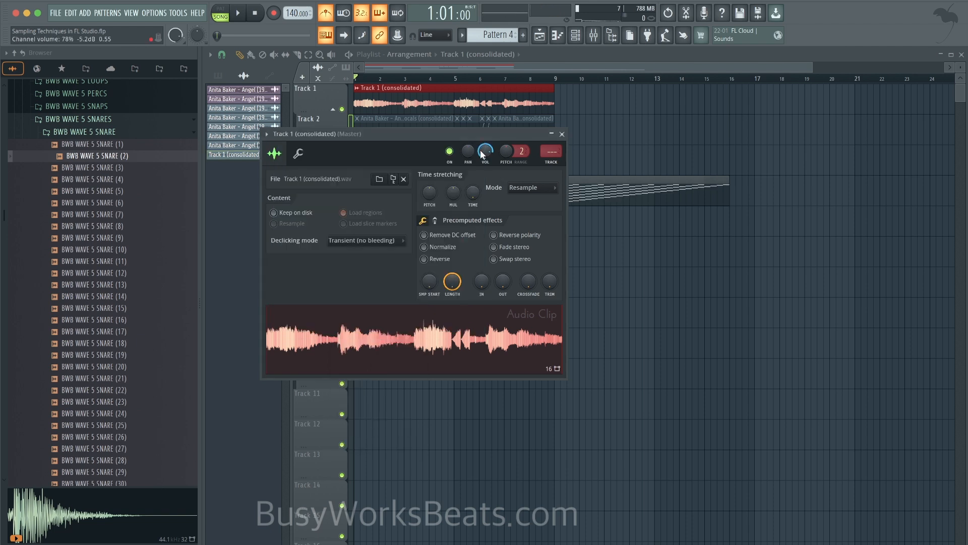
Cut the Fruity Slicer channel's notes from Pattern 4 and paste them into a new pattern.
left_click(575, 35)
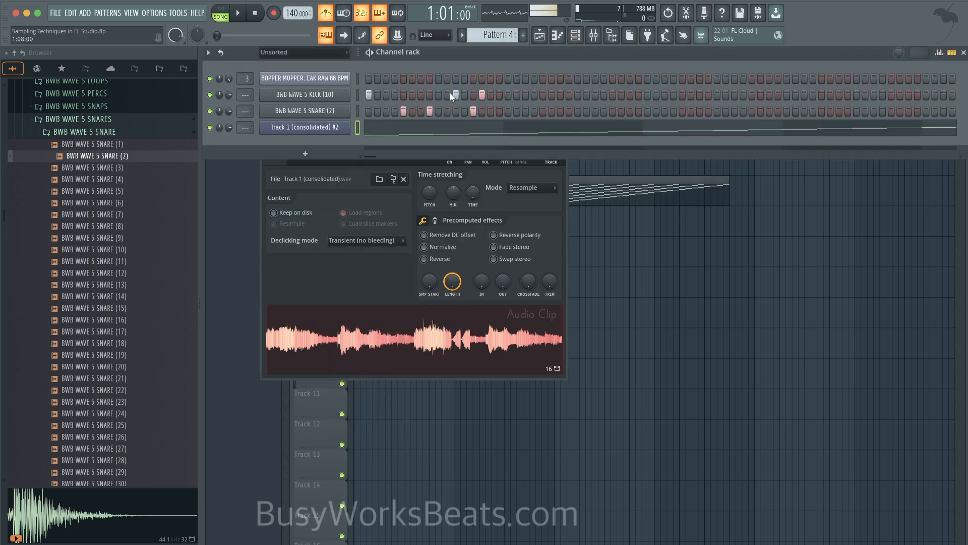
key("super+x")
right_click(508, 33)
left_click(627, 34)
key("Return")
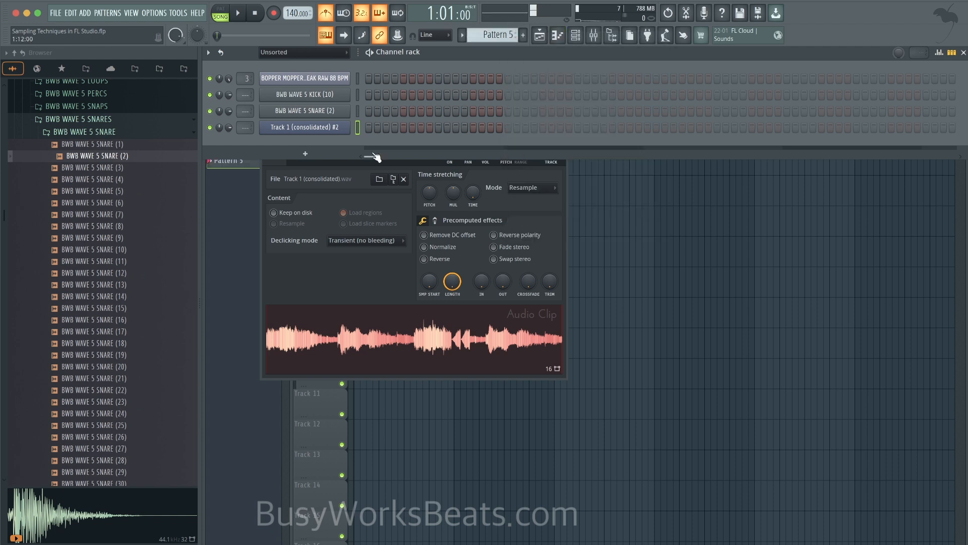
key("super+v")
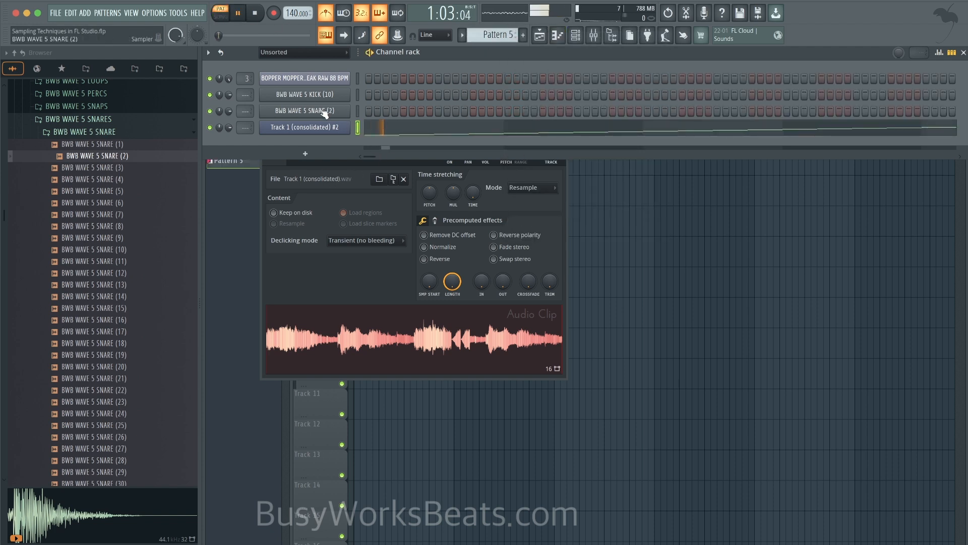
Play Pattern 5 and set the slice fade-in of its Fruity Slicer channel to 69 ms.
key("space")
left_click(333, 130)
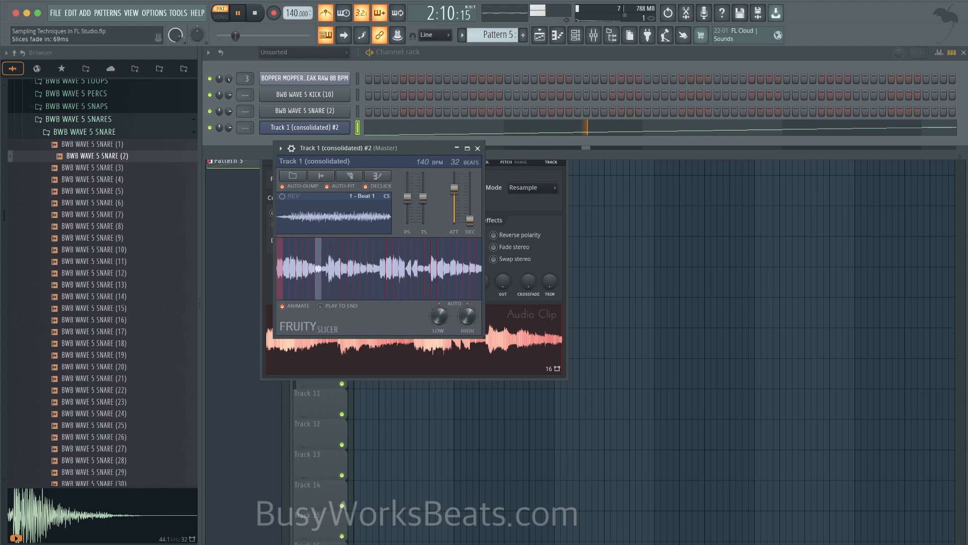
left_click(638, 233)
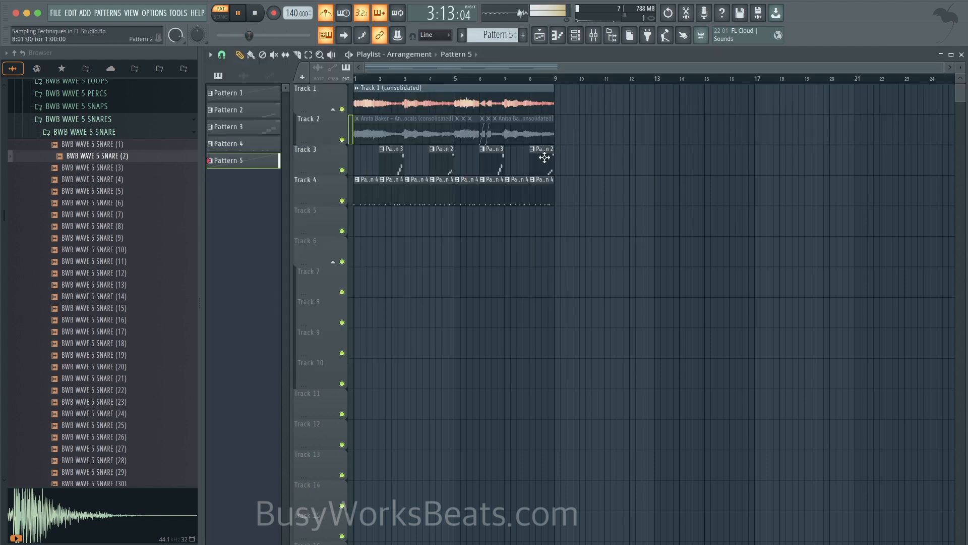
Replace the Track 1 audio clip with Pattern 5 starting at bar 9 and unmute the clips on Track 2.
right_click(547, 107)
left_click(555, 103)
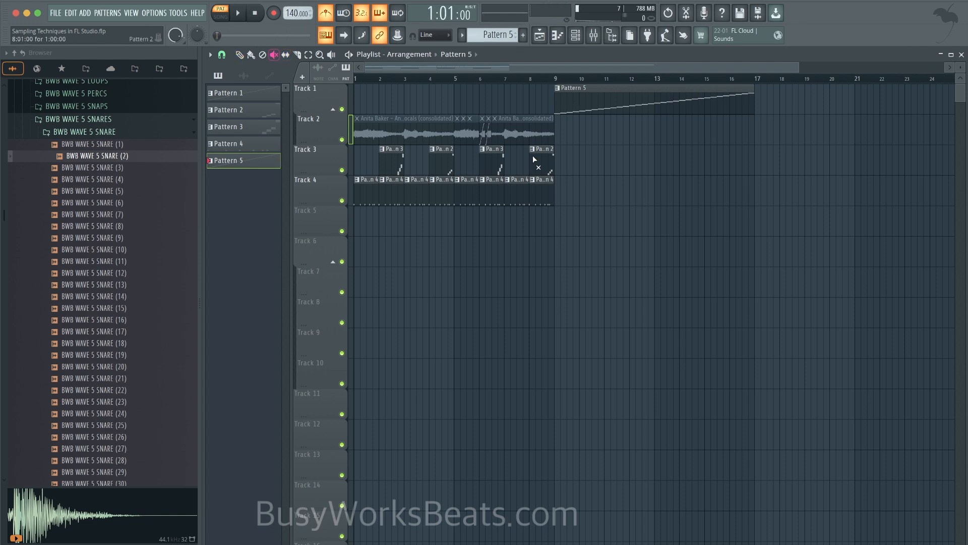
left_click_drag(513, 135, 382, 132)
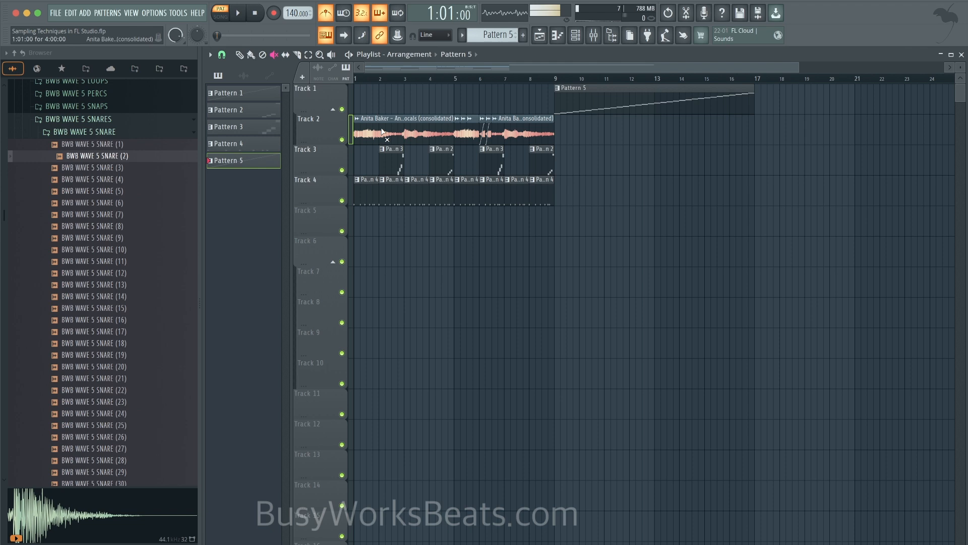
Create a tempo automation clip on Track 5 and raise the tempo in a step at bar 9.
right_click(293, 13)
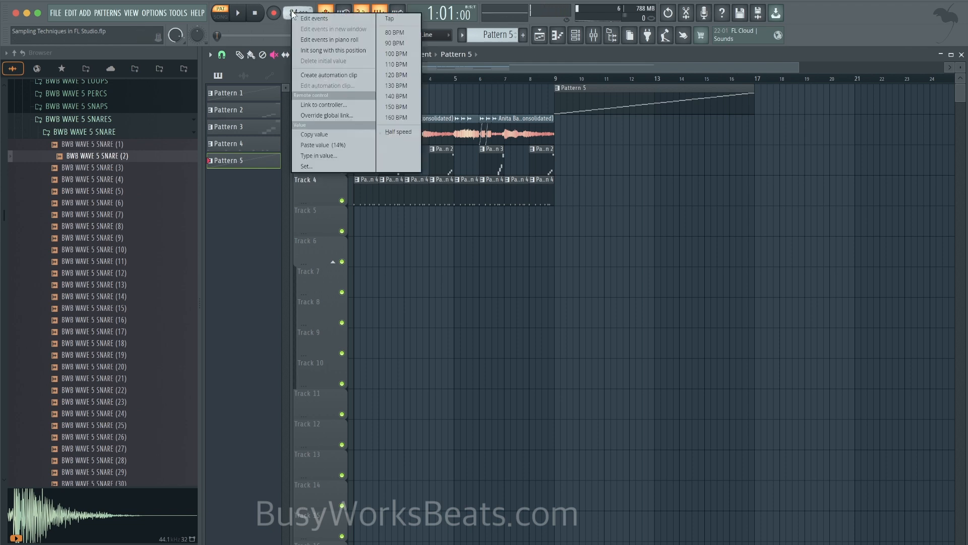
left_click(337, 75)
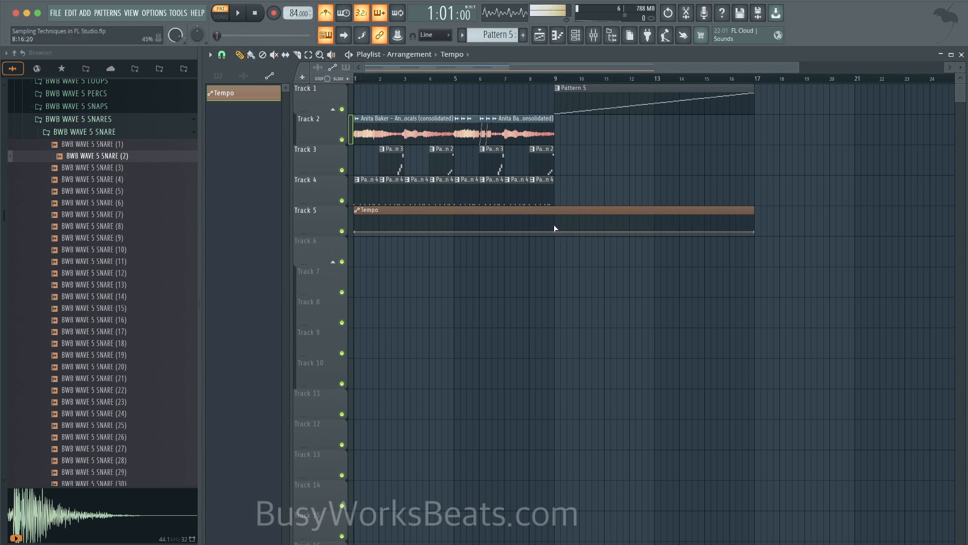
right_click(554, 225)
right_click(554, 230)
key("p")
left_click_drag(555, 231, 557, 222)
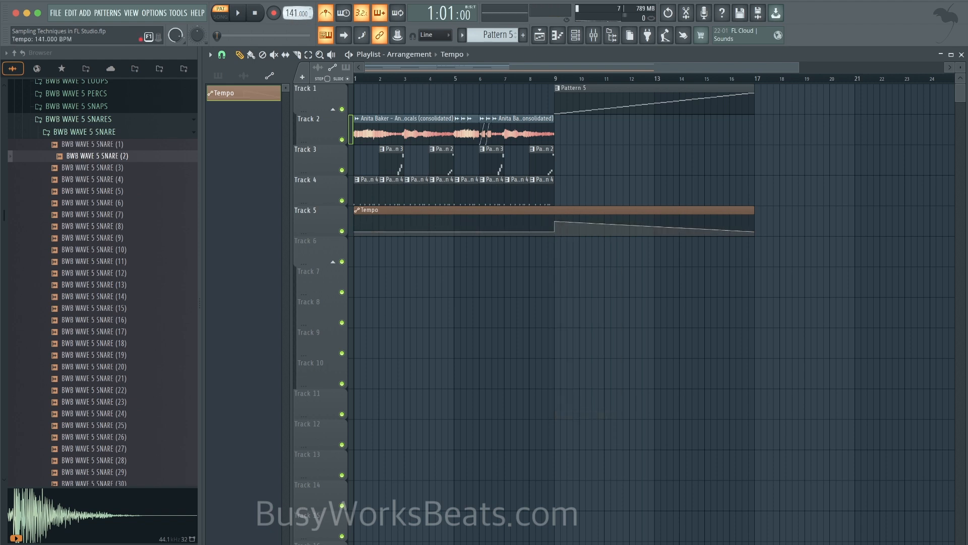
Set the tempo automation's raised bar 9 point and its end point to 140 BPM.
right_click(556, 223)
key("p")
right_click(754, 232)
key("p")
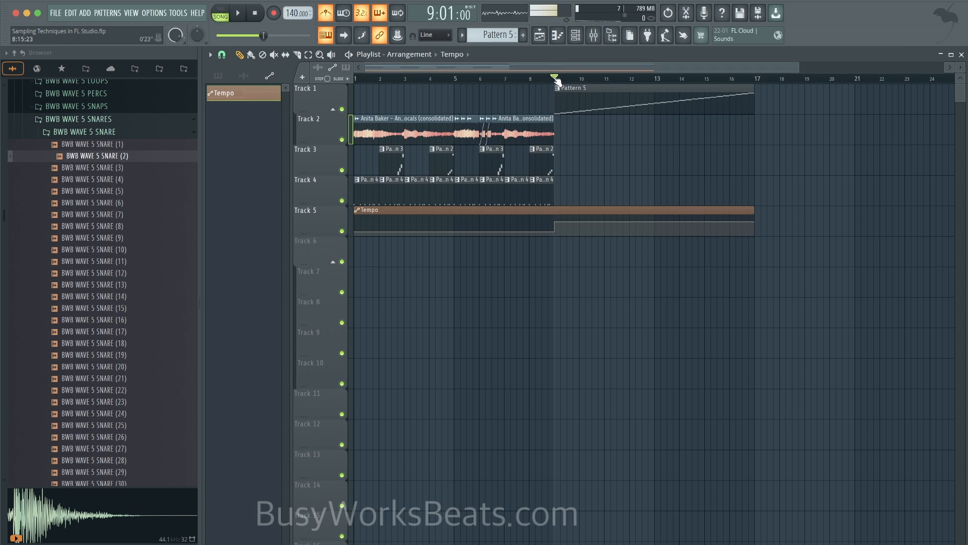
Set the playlist snapping to Bar and select the time range from bar 9 to bar 17.
left_click(222, 54)
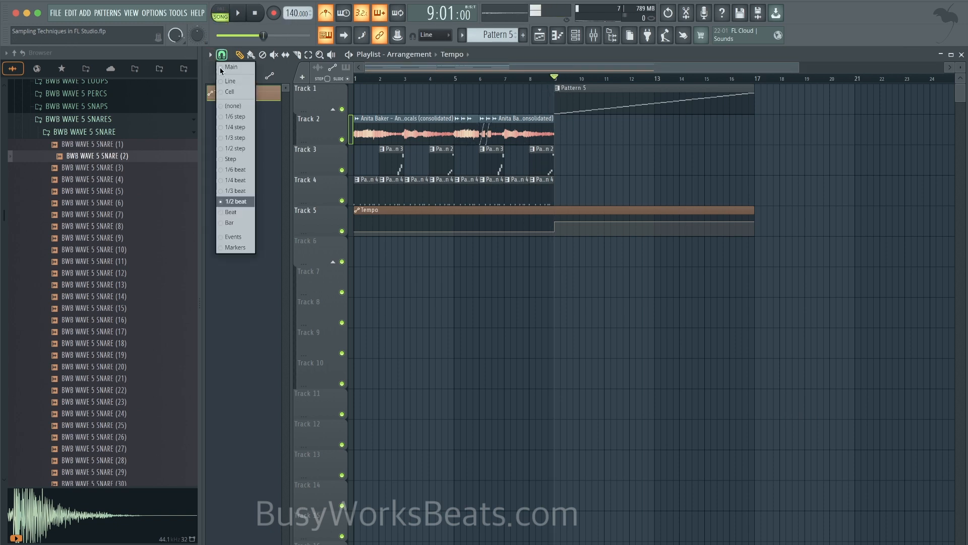
left_click(244, 222)
left_click_drag(558, 83, 785, 93)
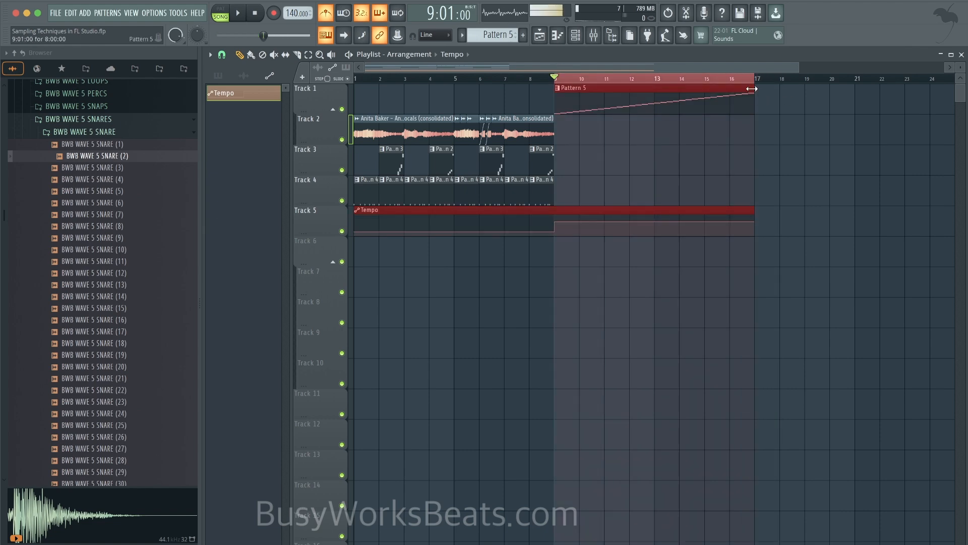
Display all channels in the Channel rack and start a new empty pattern with a kick on step 1.
left_click(583, 43)
left_click(286, 51)
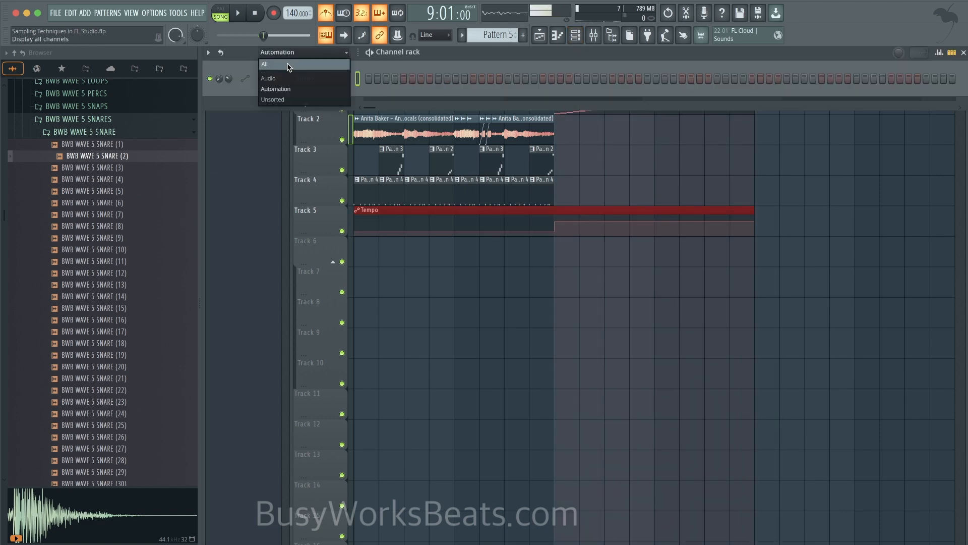
left_click(286, 63)
right_click(496, 29)
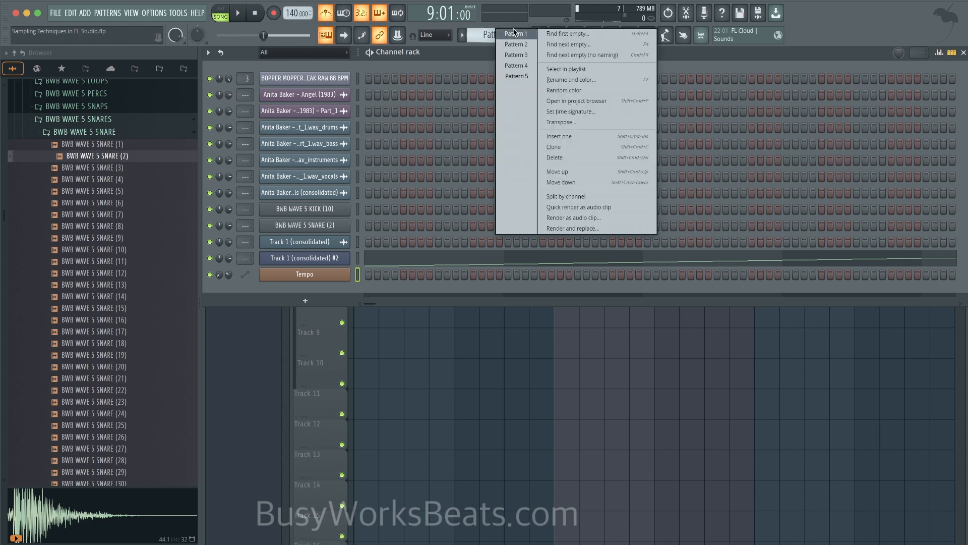
left_click(567, 36)
key("Return")
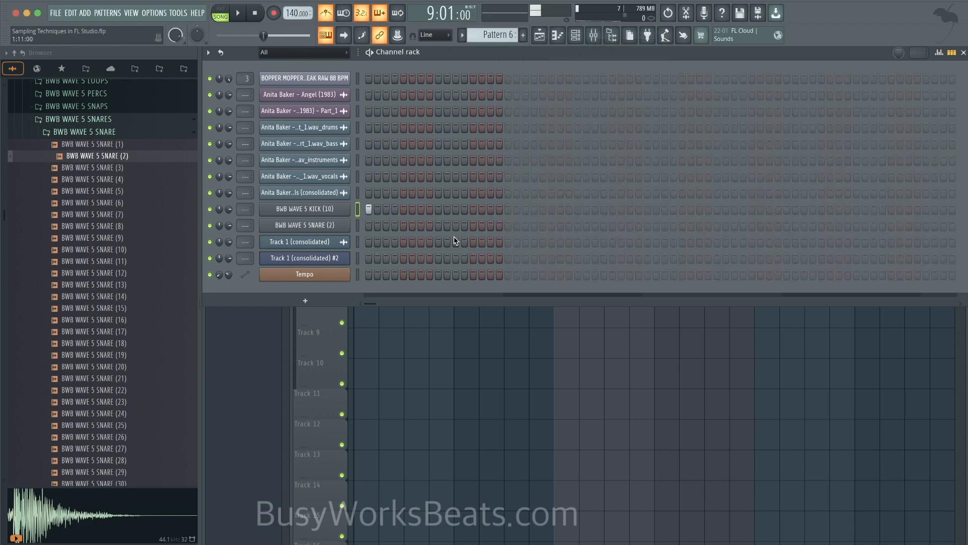
Add BWB WAVE 5 SNARE (2) hits on steps 9 and 15 of Pattern 6 while playing the looped section.
key("space")
key("space")
right_click(551, 317)
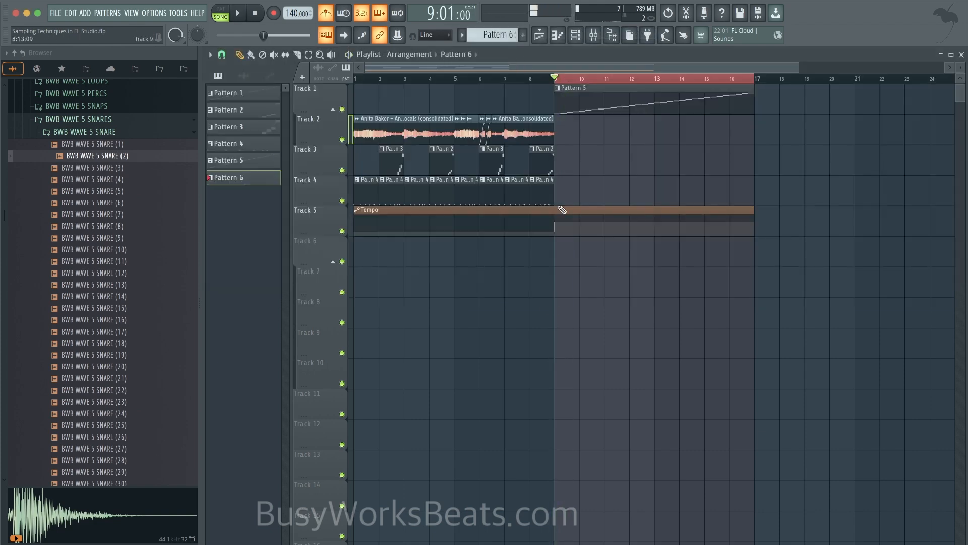
key("space")
left_click(575, 35)
key("space")
left_click(386, 225)
key("space")
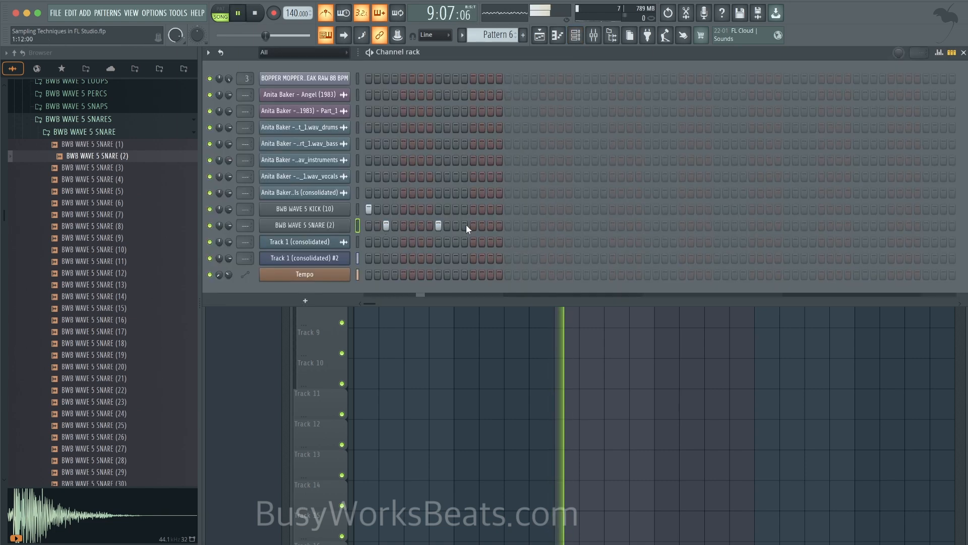
left_click(388, 226)
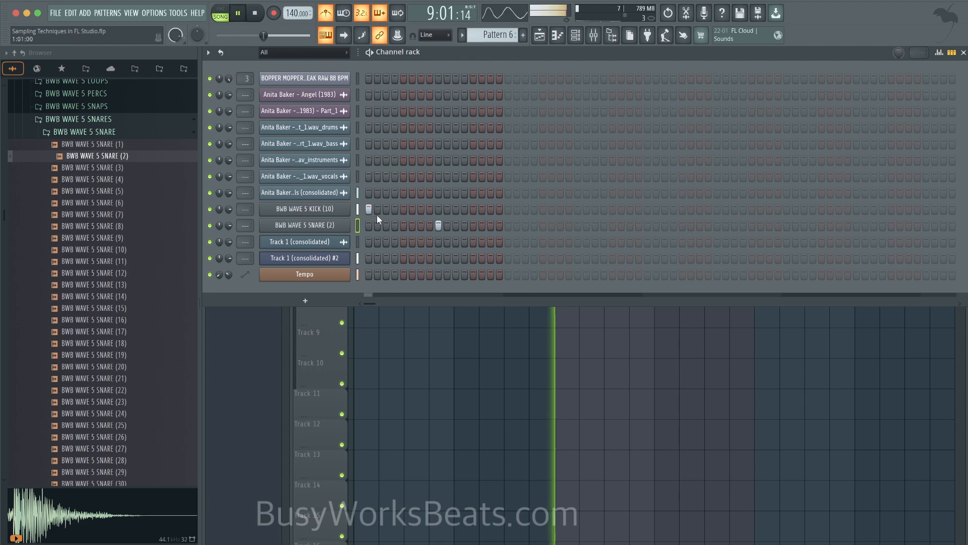
left_click(491, 225)
key("space")
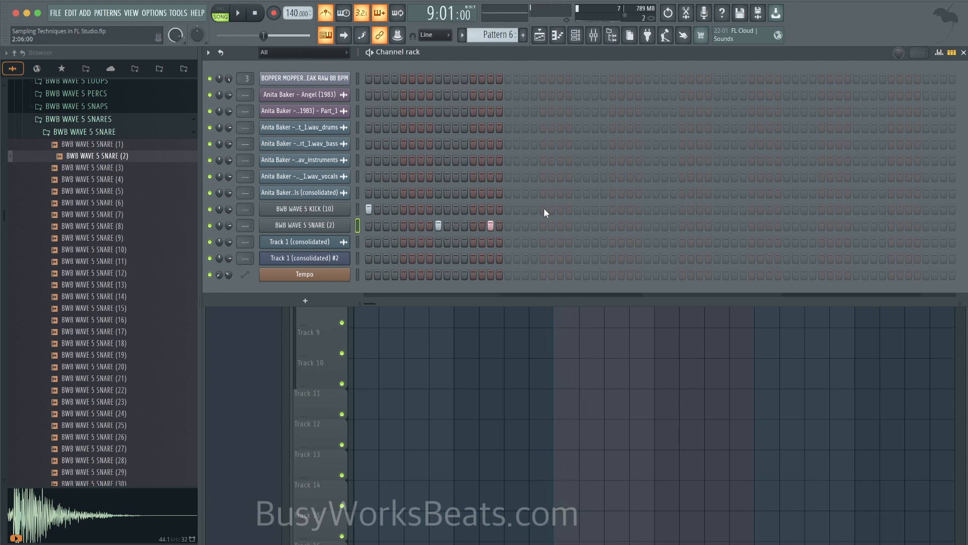
Place Pattern 6 at bar 9 on Track 2 and set the tempo automation from bar 9 to its end to 180 BPM.
key("F6")
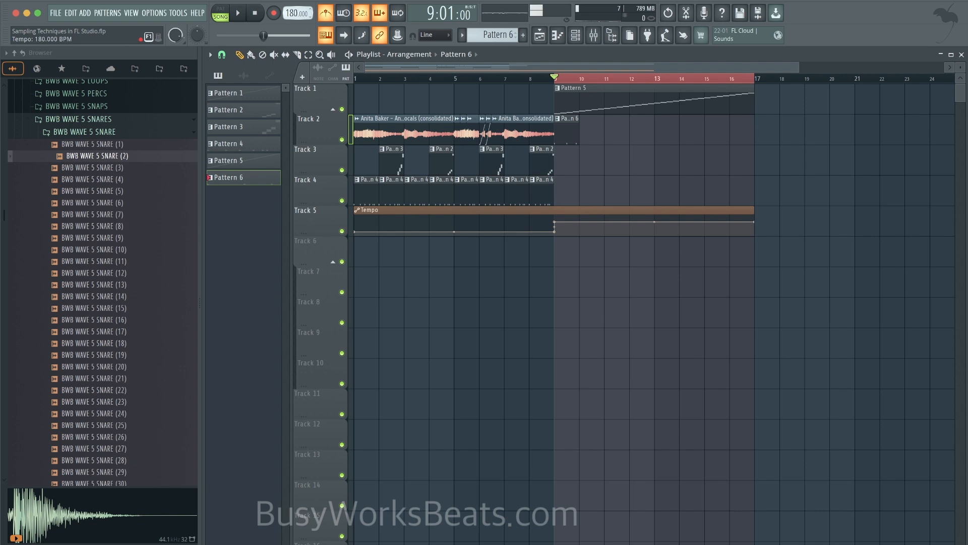
right_click(555, 221)
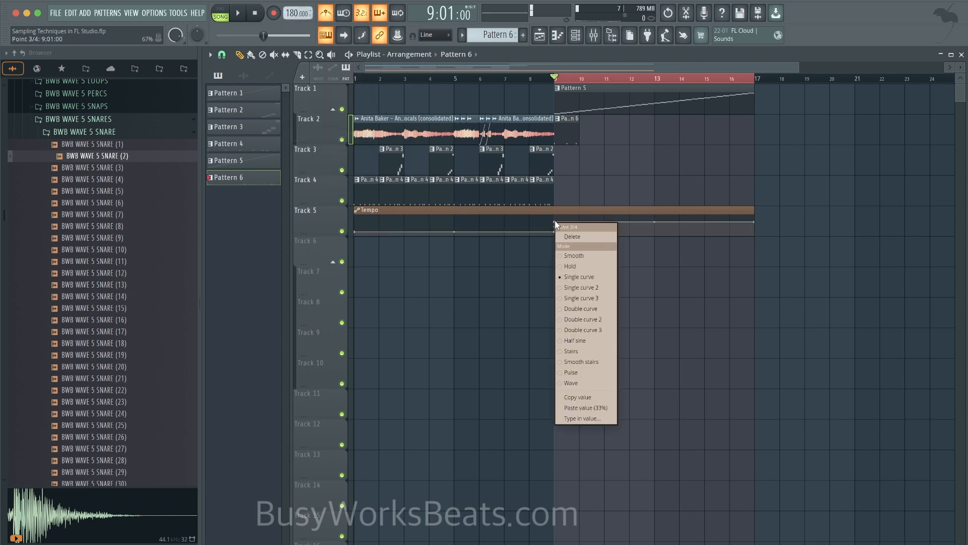
left_click(585, 407)
right_click(754, 222)
left_click(783, 407)
key("space")
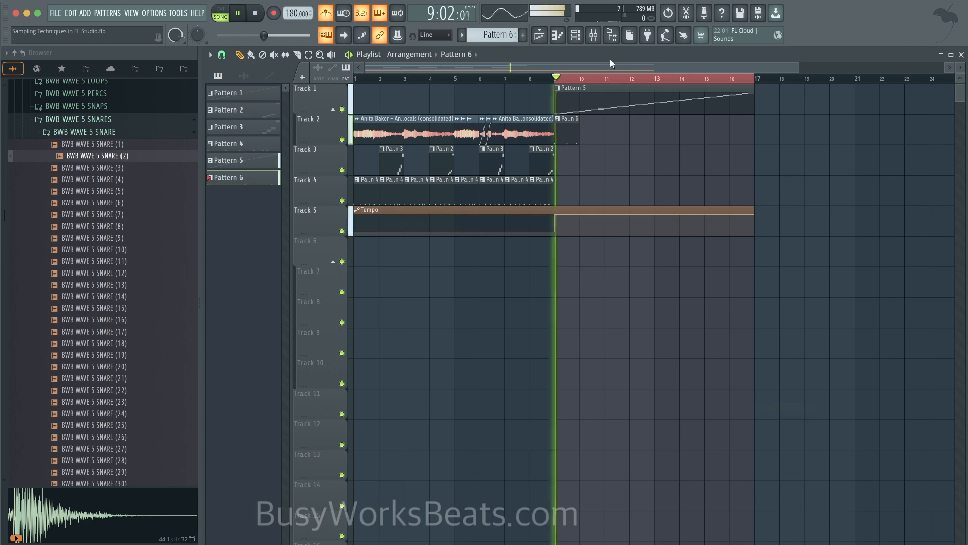
Extend Pattern 6 with kicks on steps 21, 27 and 33 and snares on steps 25, 41 and 47.
left_click(575, 35)
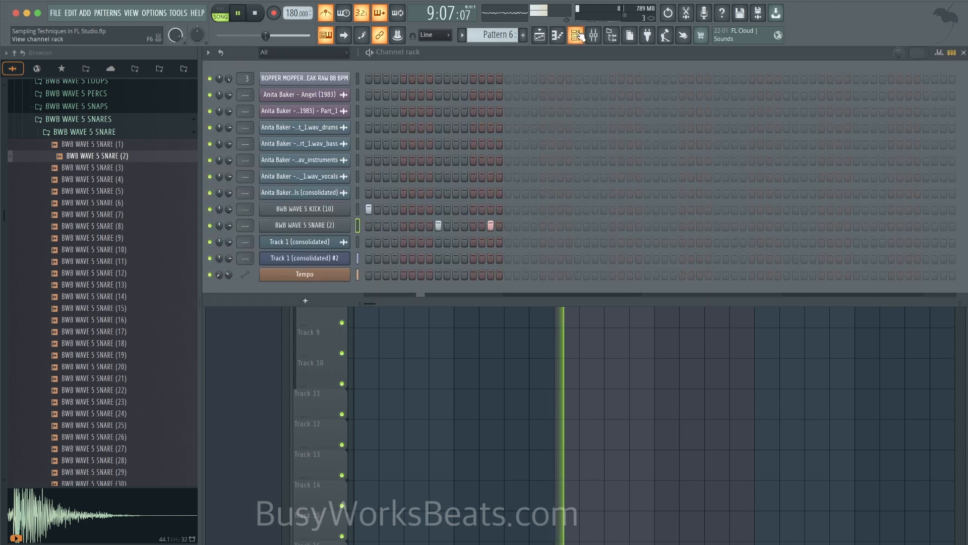
left_click(543, 208)
left_click(577, 225)
left_click(647, 208)
left_click(595, 209)
left_click(717, 225)
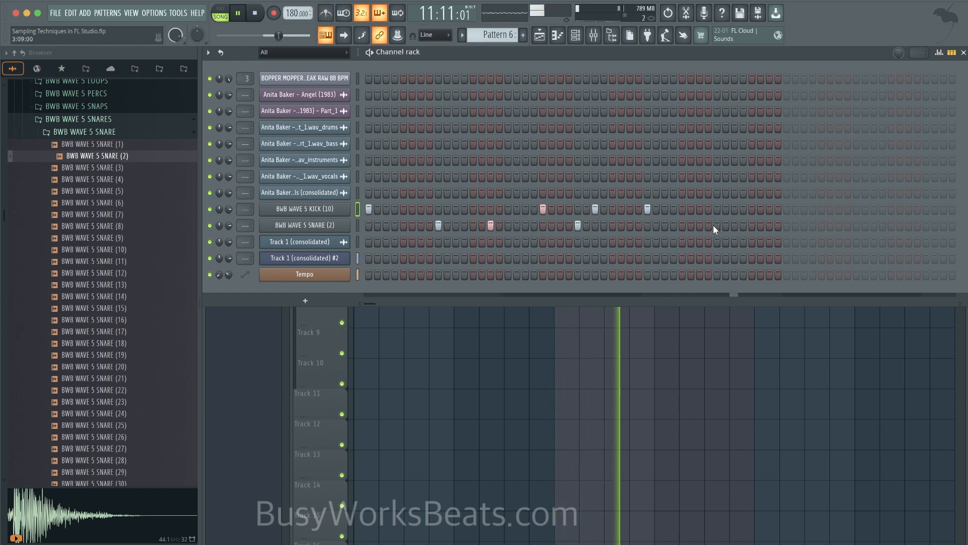
left_click(769, 226)
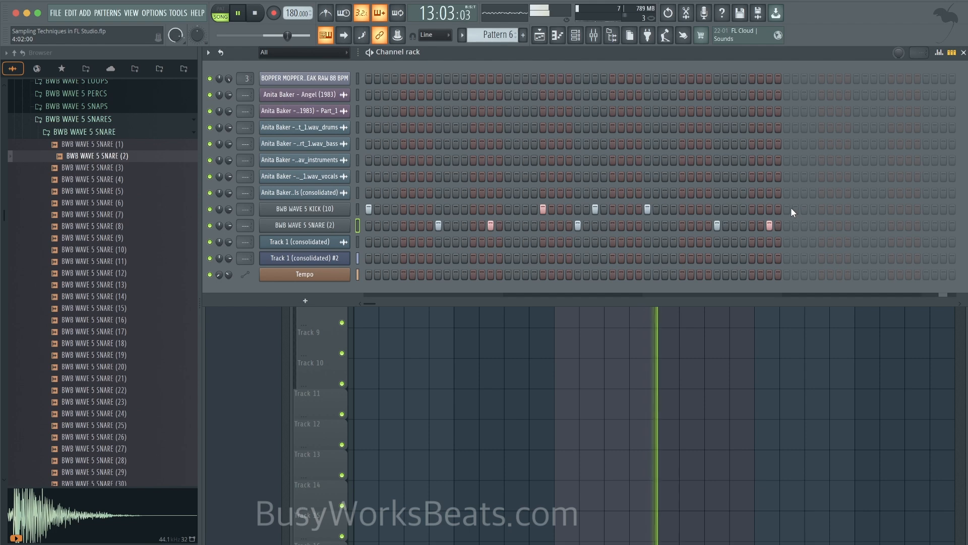
Hide the browser and add kicks on steps 53, 59 and 61 and a snare on step 57 to Pattern 6.
left_click(611, 35)
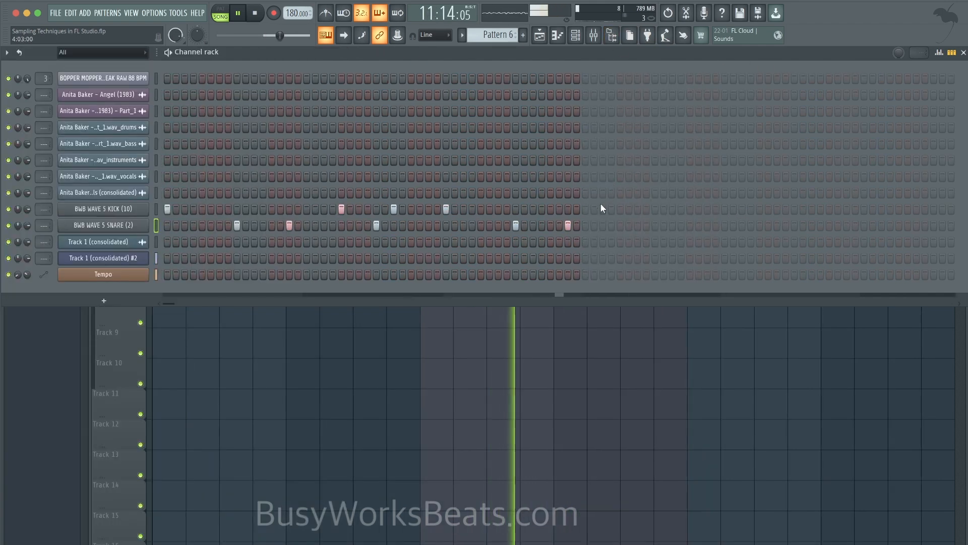
left_click(620, 209)
left_click(655, 225)
left_click(673, 209)
left_click(690, 208)
Examine the BWB WAVE 5 KICK (10) channel's settings while replaying the loop.
left_click(103, 208)
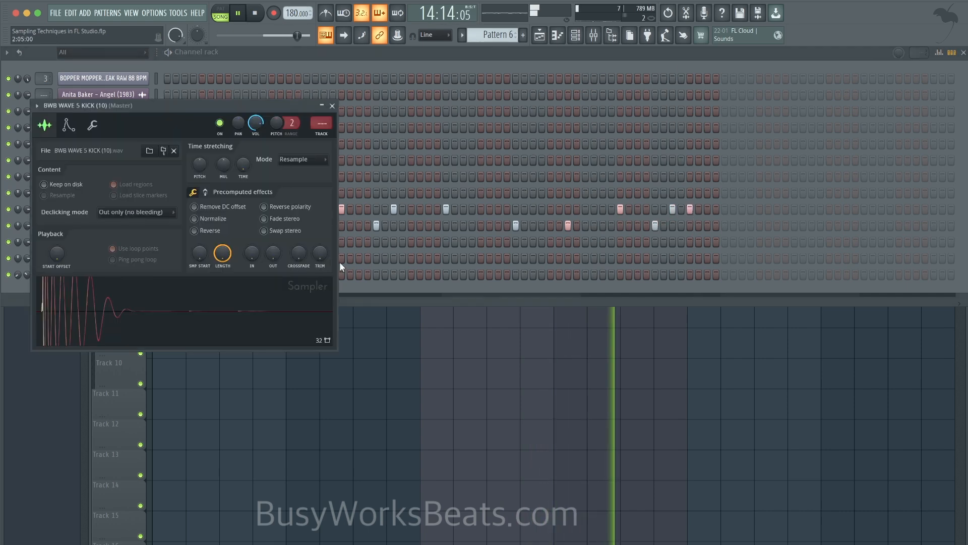
key("space")
key("space")
left_click(332, 106)
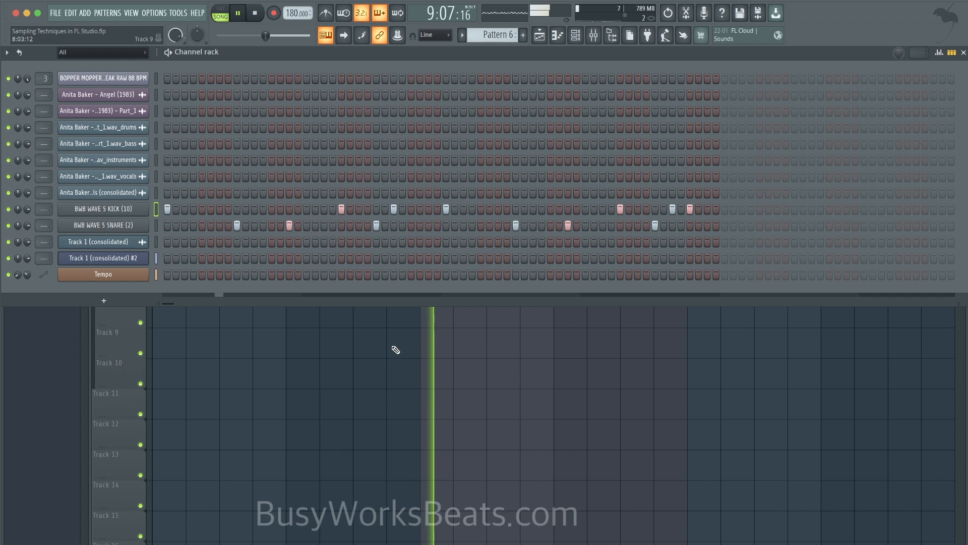
Duplicate the Pattern 6 clip on Track 2 to bar 13 and listen to the loop with the drum steps displayed.
right_click(395, 348)
left_click_drag(512, 134, 641, 132)
left_click(575, 34)
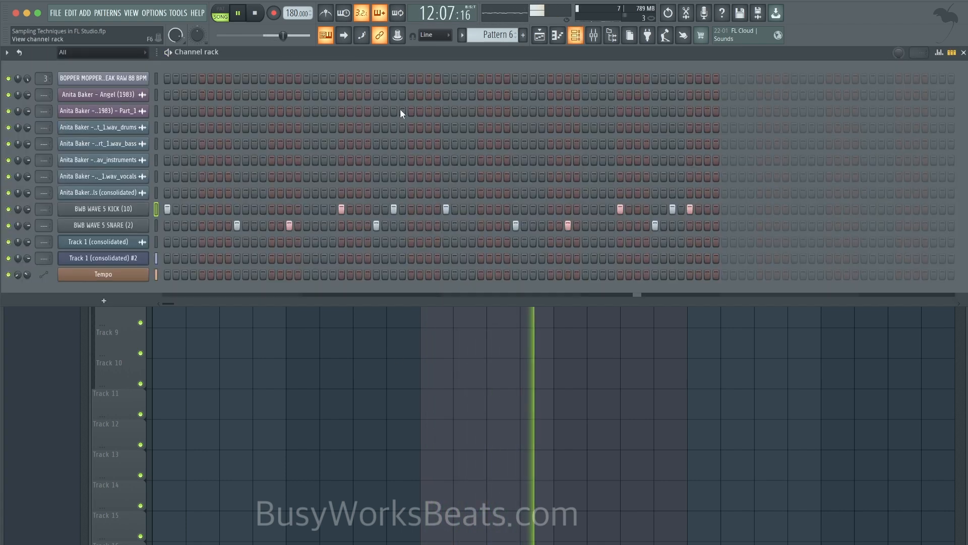
key("space")
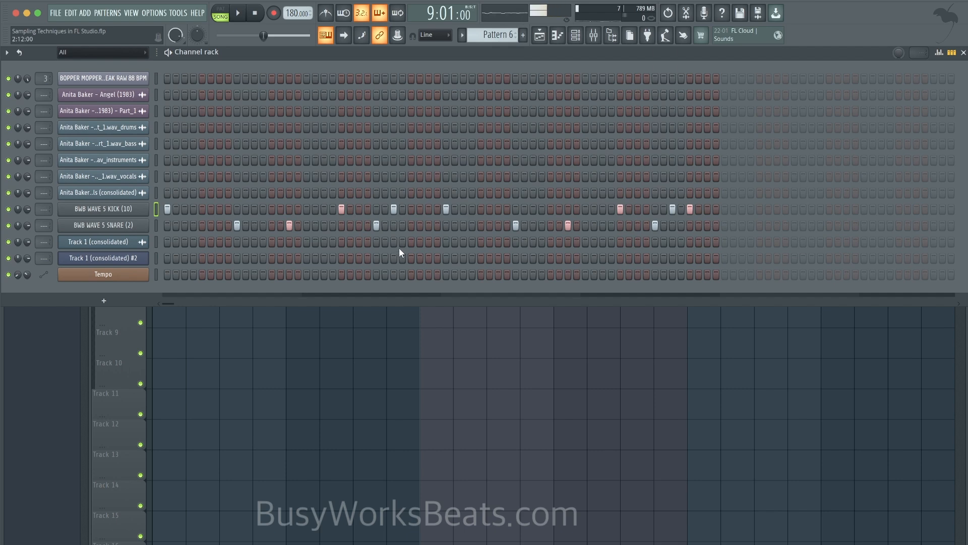
Examine Pattern 5's slice notes in the piano roll and return to the playlist.
key("F6")
double_click(479, 100)
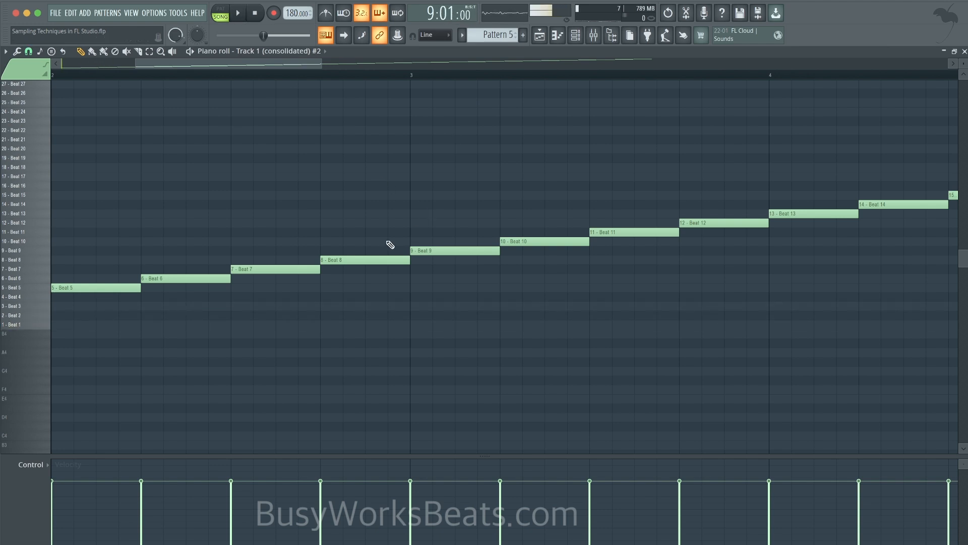
left_click(542, 43)
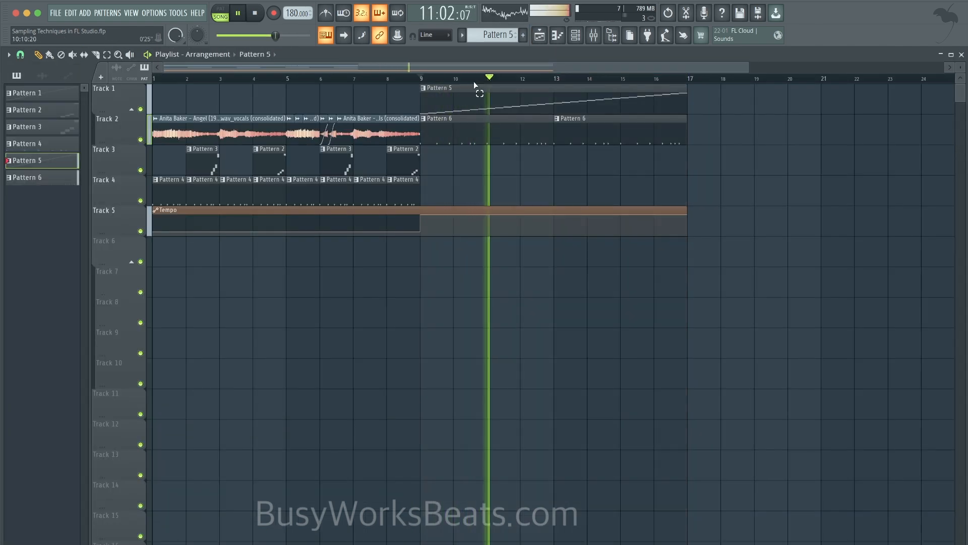
Play the whole arrangement from the start, checking the mixer levels and the Channel rack.
scroll(474, 81, "down", 2)
left_click(255, 13)
key("space")
left_click(594, 35)
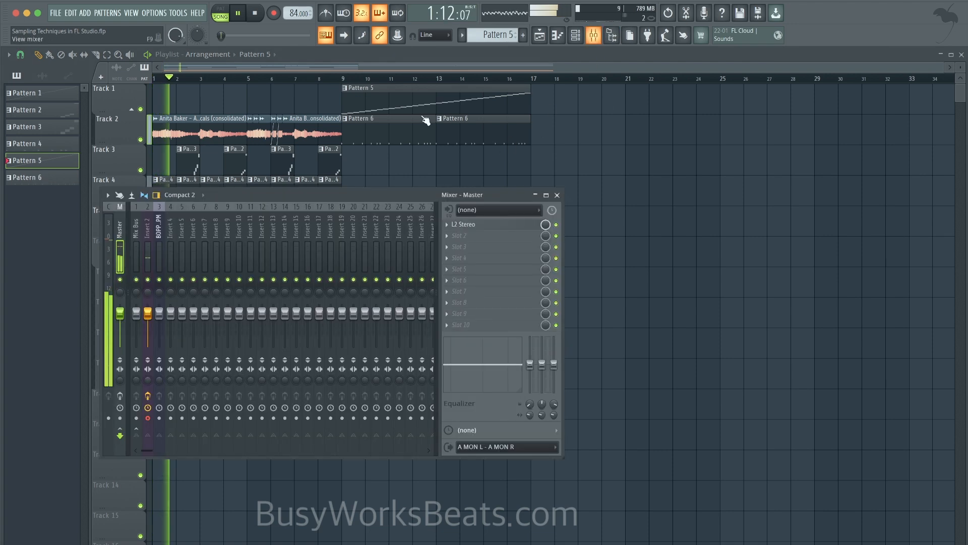
key("F9")
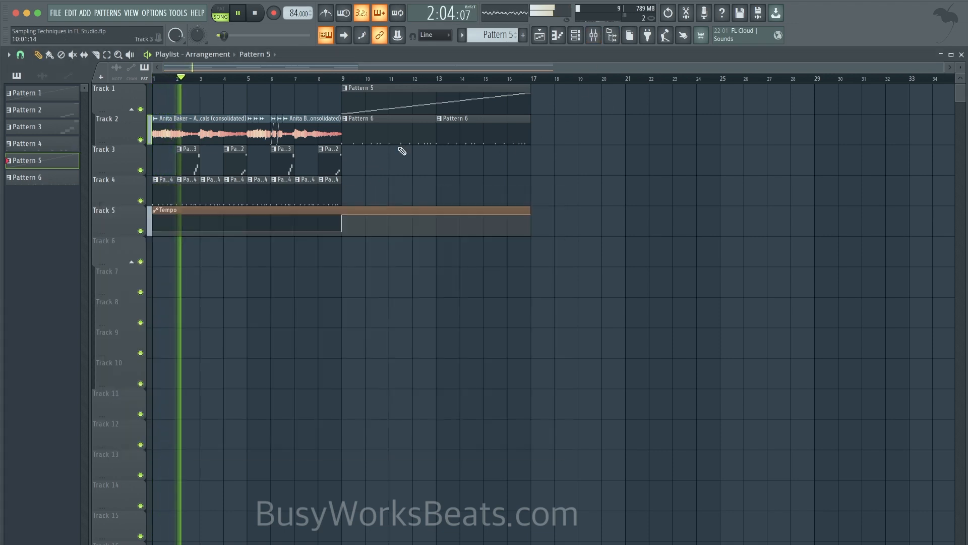
left_click(594, 35)
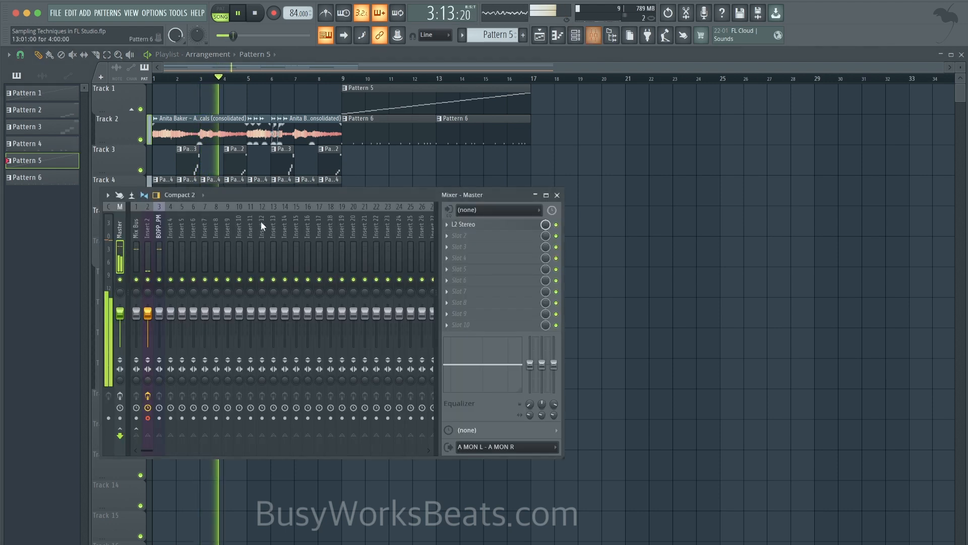
key("F9")
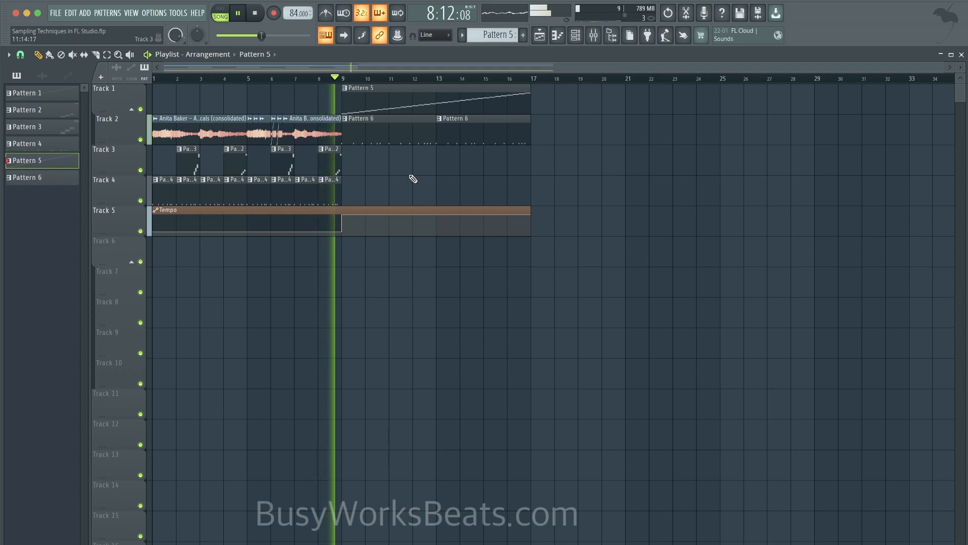
left_click(577, 40)
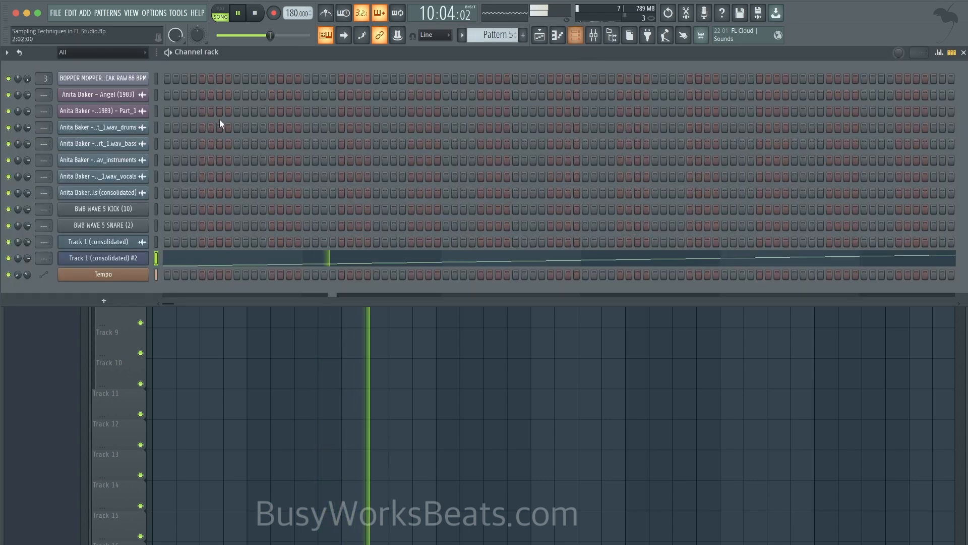
Examine the Track 1 (consolidated) #2 slicer's settings and the mixer levels, and stop and replay the arrangement.
left_click(100, 259)
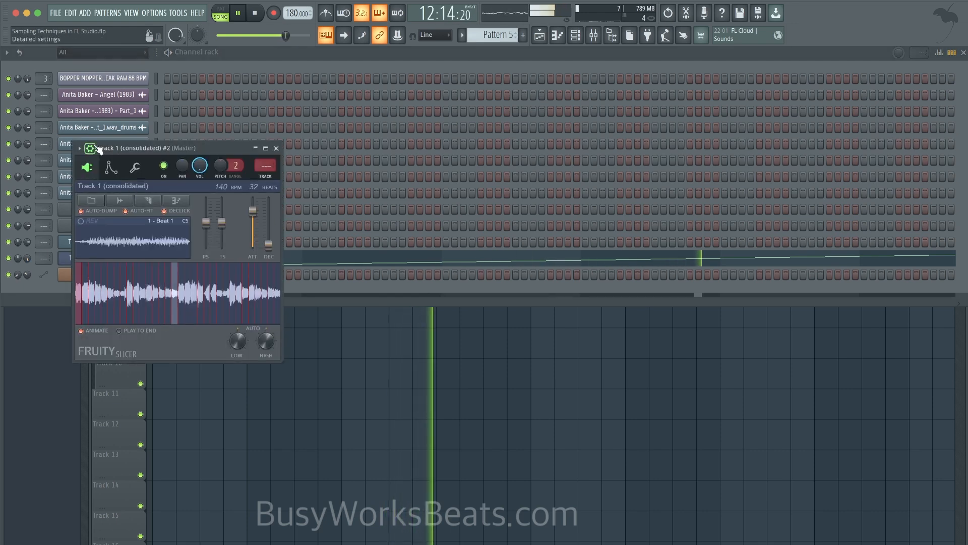
left_click(135, 167)
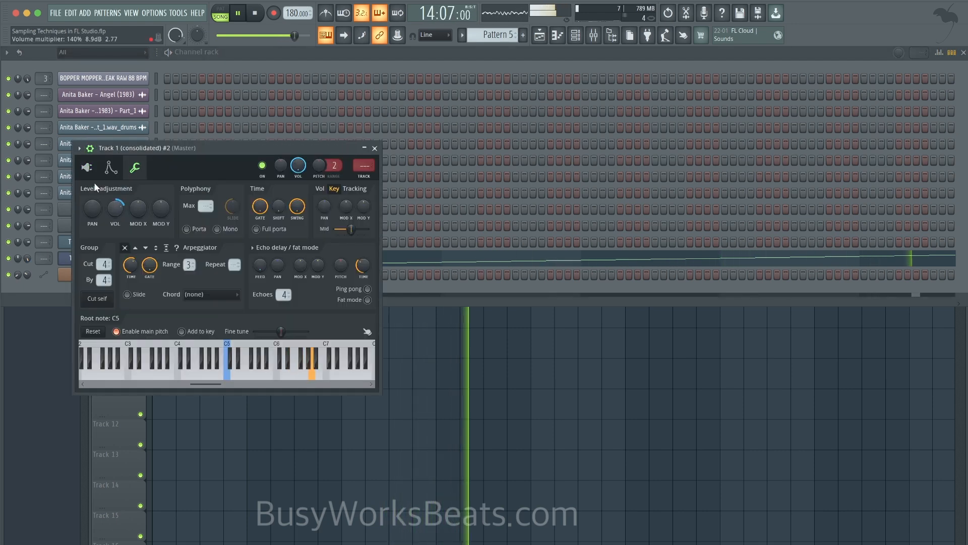
left_click(87, 167)
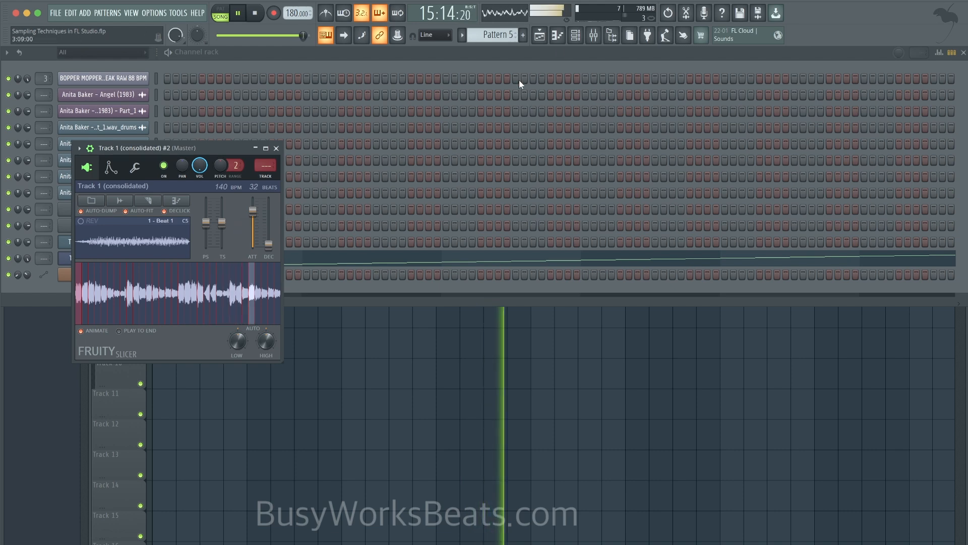
key("F9")
key("space")
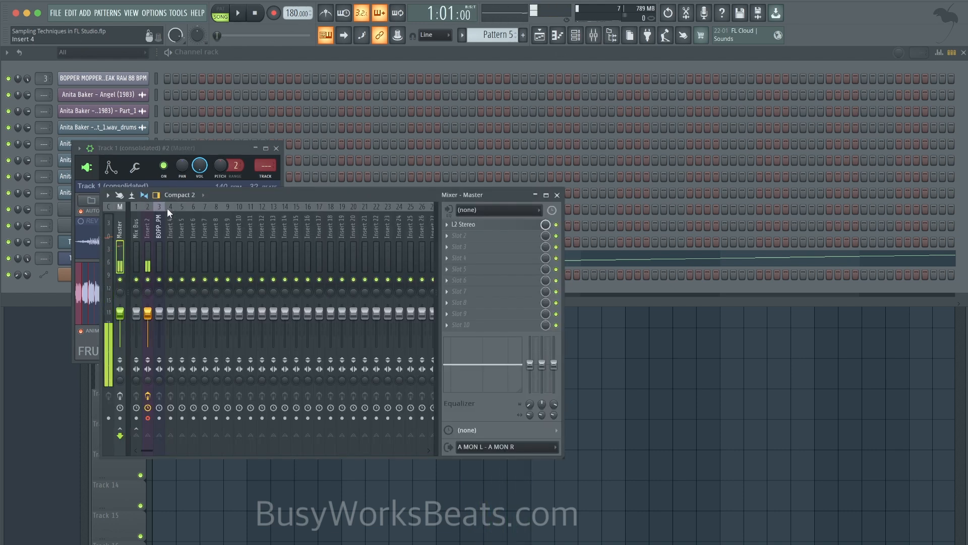
Raise the Track 1 (consolidated) #2 slicer's pitch shift slightly and play the playlist from bar 9.
left_click(167, 150)
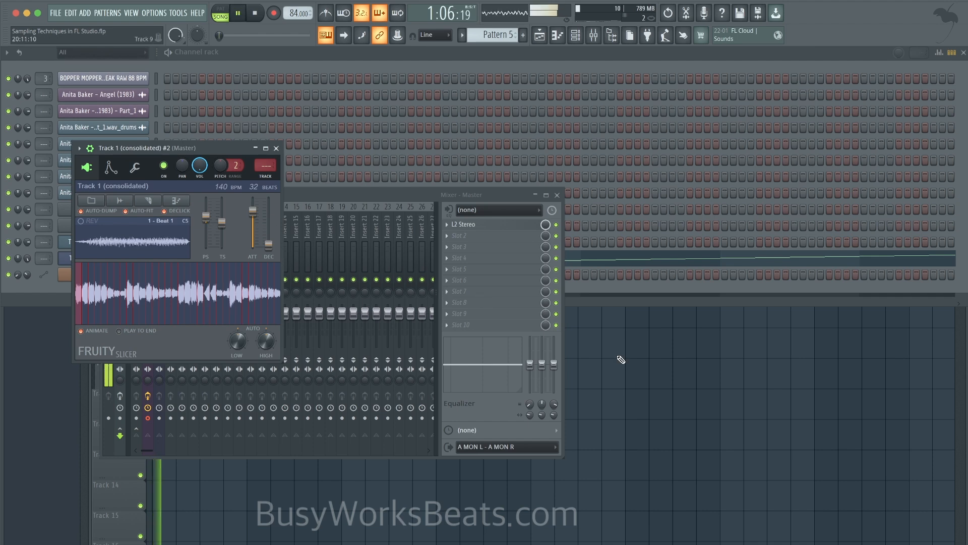
key("F5")
left_click(344, 78)
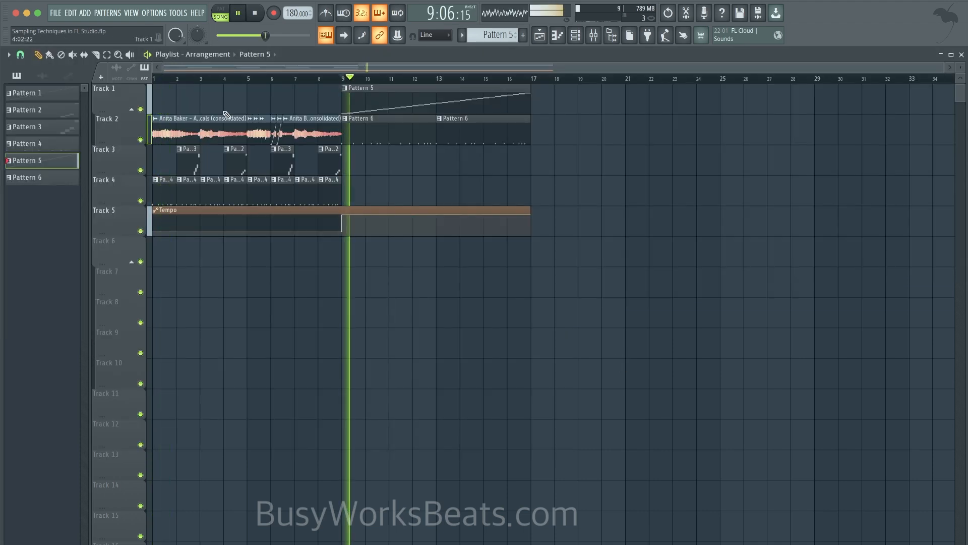
Check the pitch shift of the vocal clip on Track 2 and lower the Track 1 (consolidated) #2 slicer's attack.
double_click(191, 117)
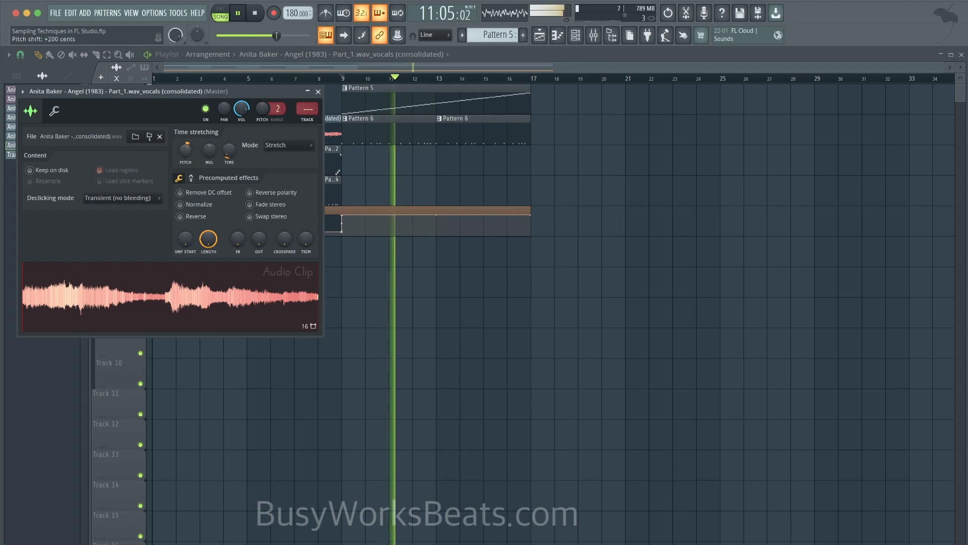
left_click(318, 91)
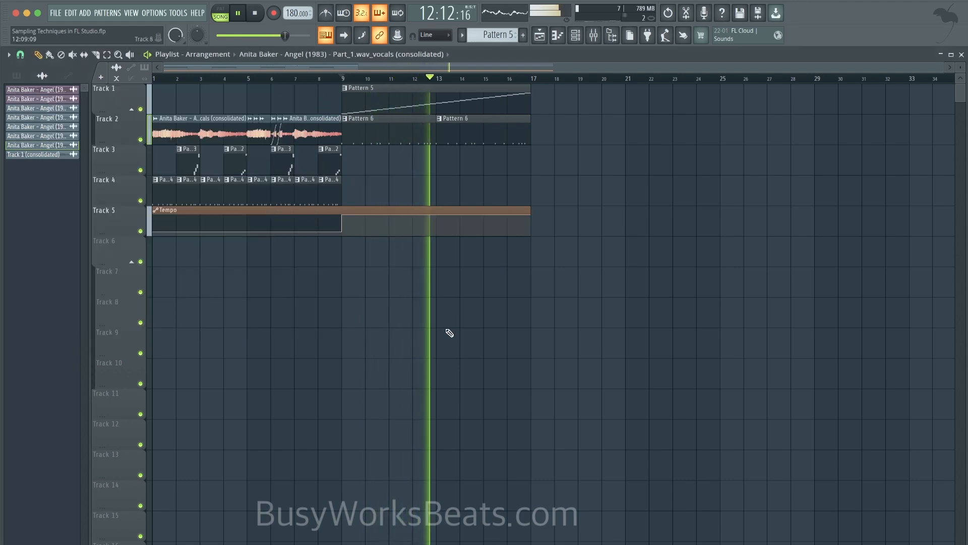
left_click(575, 35)
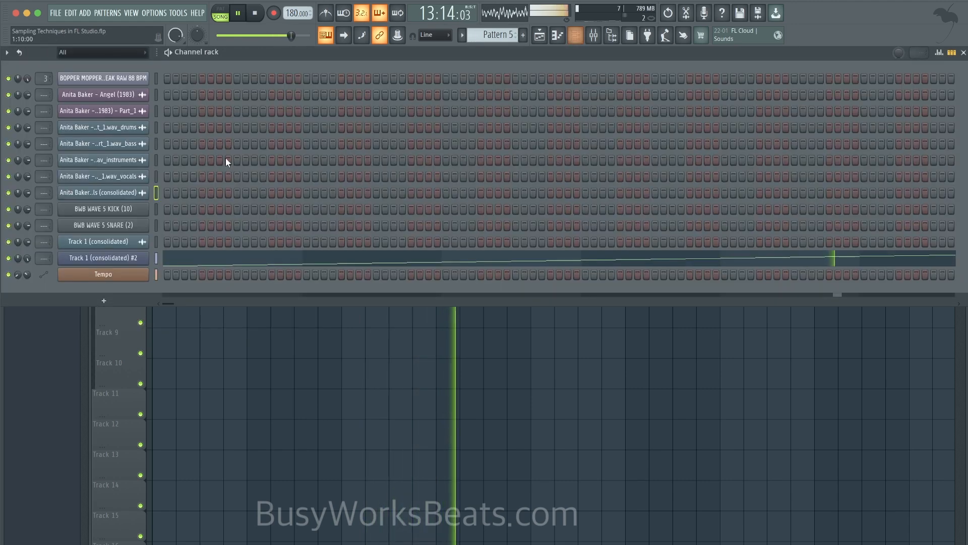
left_click(89, 261)
left_click_drag(253, 216, 253, 230)
left_click(345, 310)
Loop playback over bars 9 to 17 of the playlist with no clips left selected.
key("space")
key("space")
left_click_drag(344, 77, 530, 80)
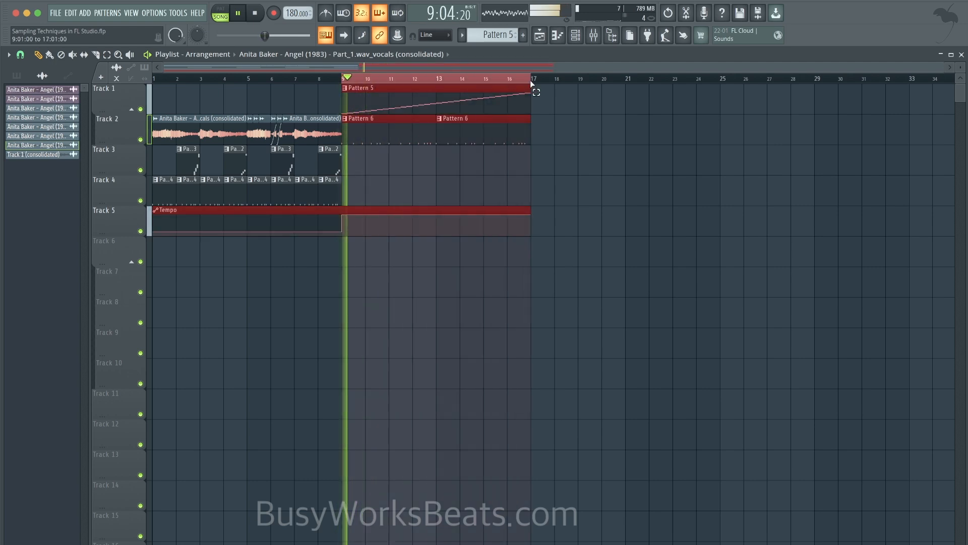
left_click(540, 115, "ctrl")
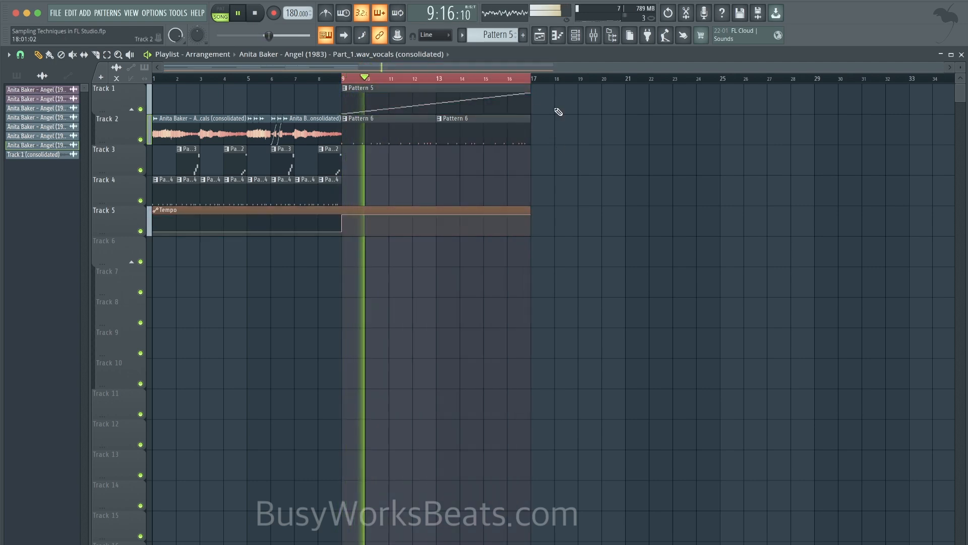
Browse the drum kits and open the 808 folder in Philly Drill Drum Kits, ! hellasmokee - captain flint.
left_click(575, 35)
left_click(611, 34)
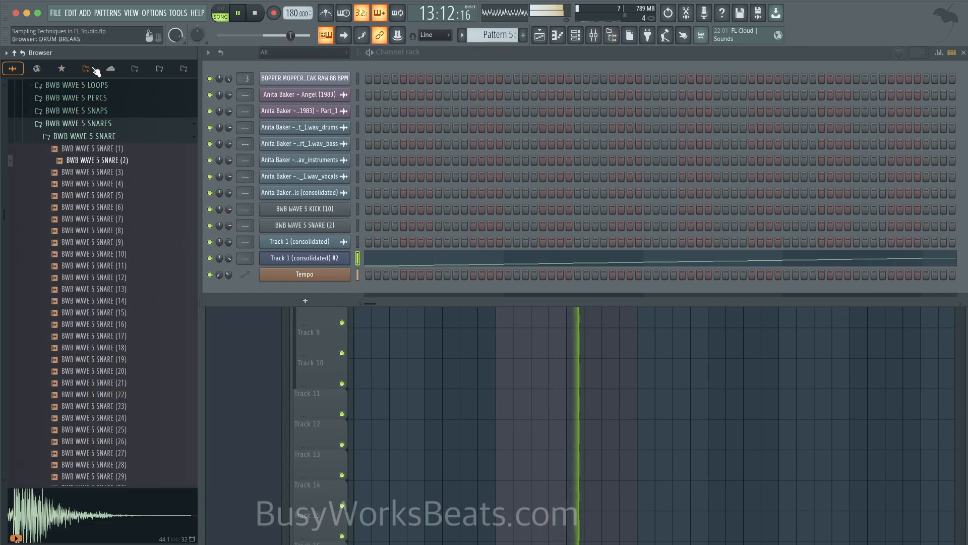
left_click(134, 69)
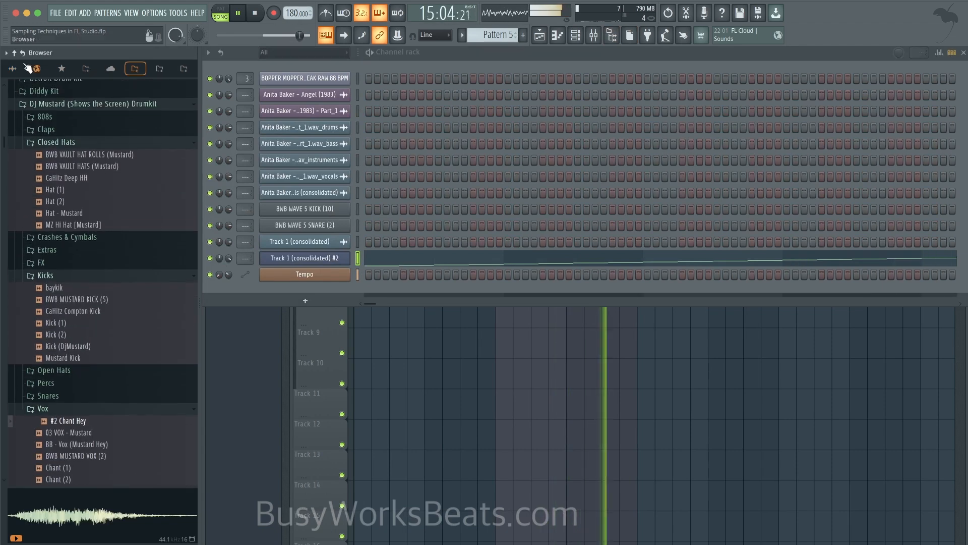
left_click(14, 53)
left_click(75, 84)
scroll(74, 242, "down", 1)
scroll(74, 242, "down", 20)
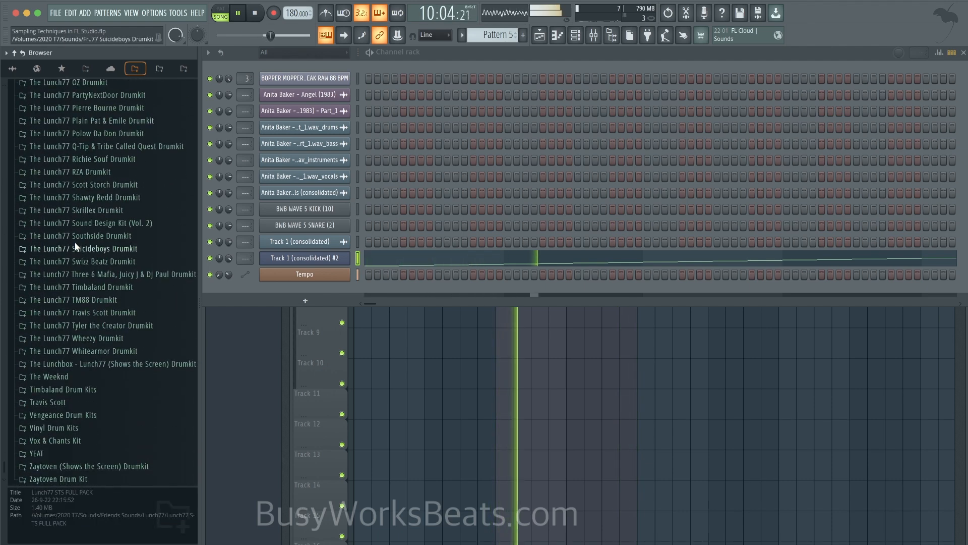
scroll(74, 242, "up", 15)
left_click(65, 254)
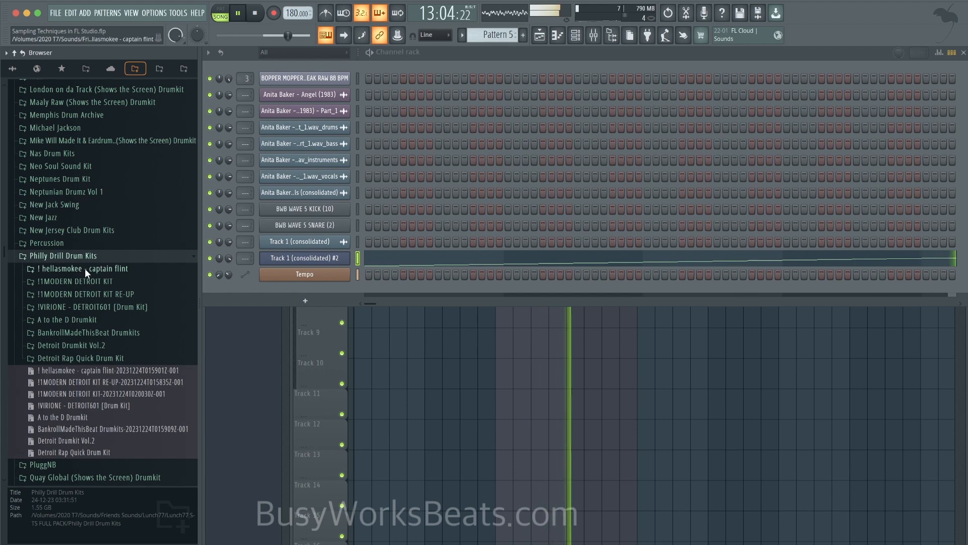
left_click(85, 269)
left_click(82, 292)
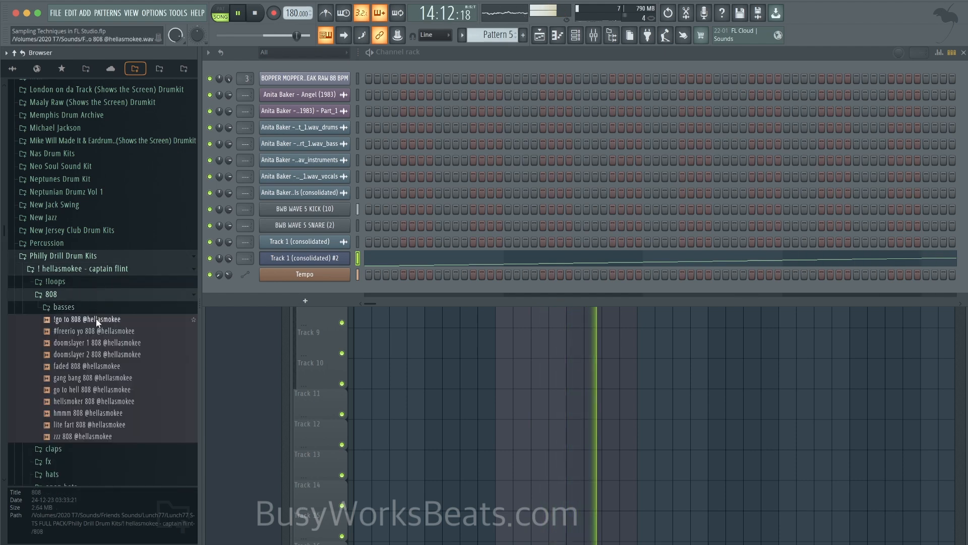
right_click(96, 318)
left_click(146, 336)
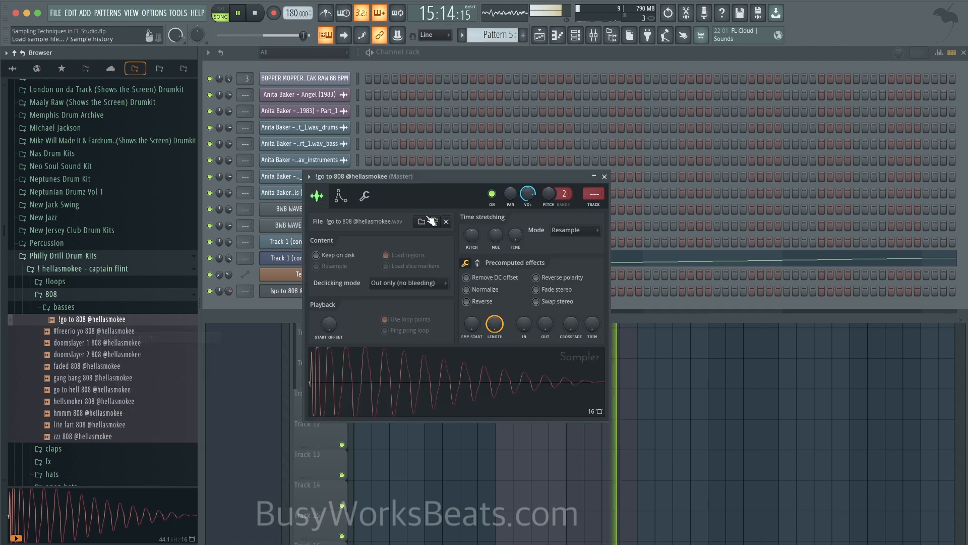
left_click(604, 177)
key("F9")
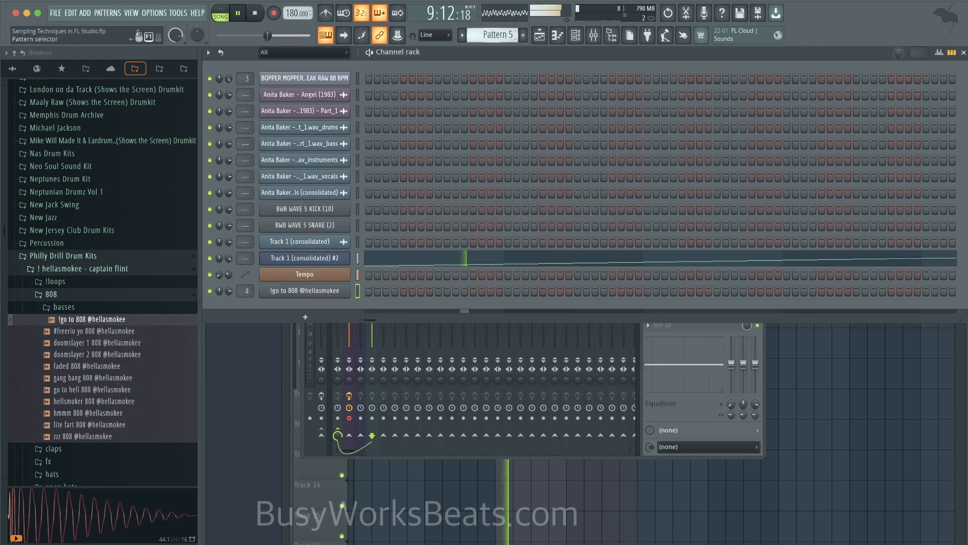
Add the 808 on the first step of Pattern 6 and raise the 808 channel's volume.
left_click(515, 34)
left_click(366, 293)
left_click_drag(229, 290, 229, 270)
Copy the BWB WAVE 5 KICK (10) steps to the 808 channel, keeping the same steps on the kick.
left_click(358, 206)
key("super+x")
left_click(358, 292)
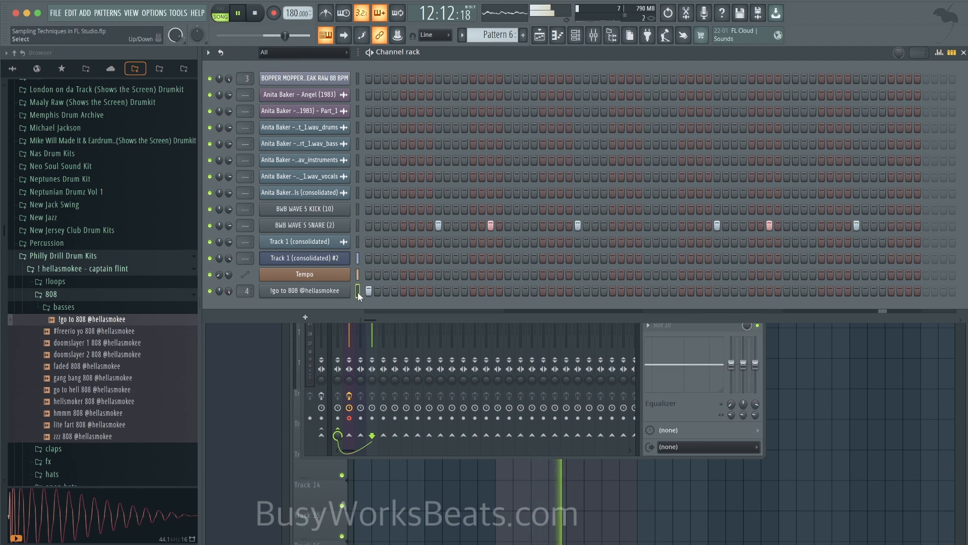
key("super+v")
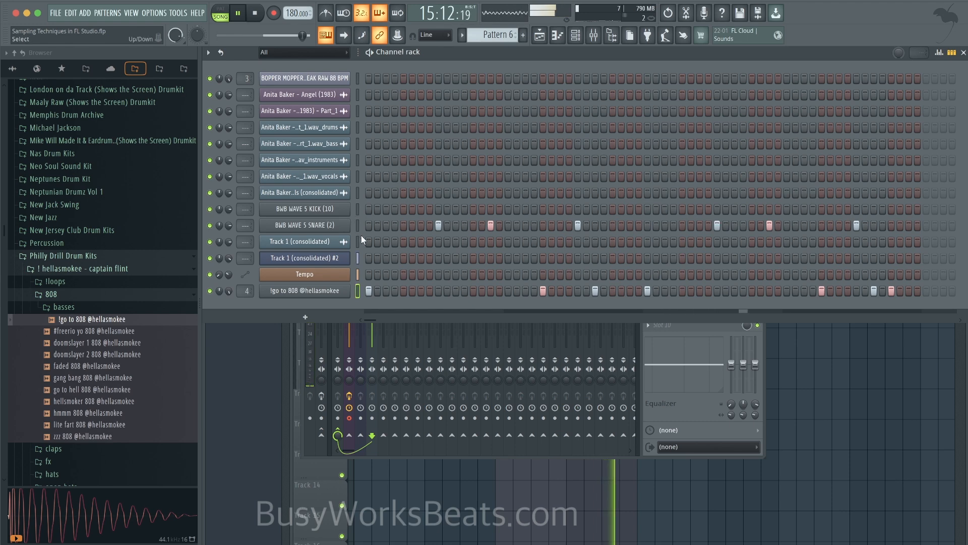
left_click(358, 208)
key("super+v")
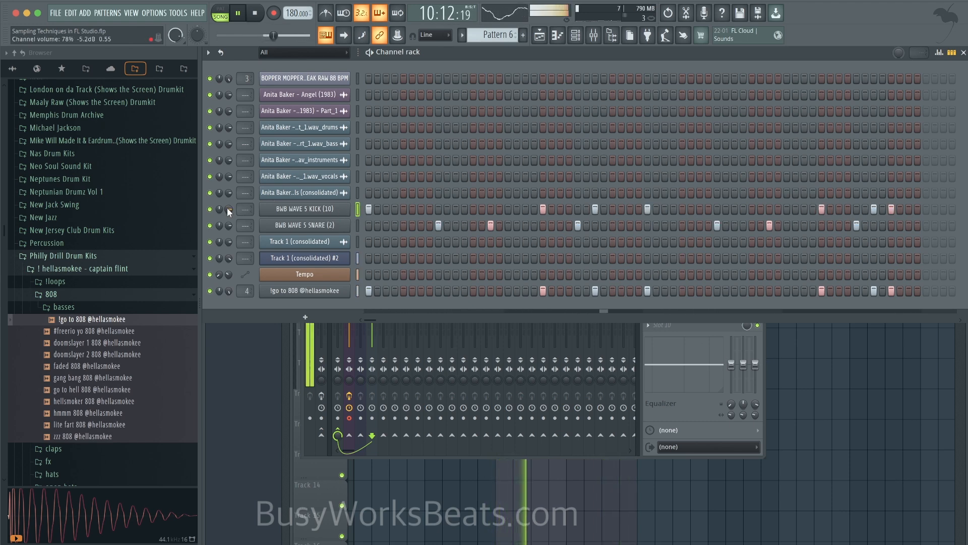
Listen to the looped section with the 808, checking the playlist, the drum steps and the mixer levels.
left_click(841, 403)
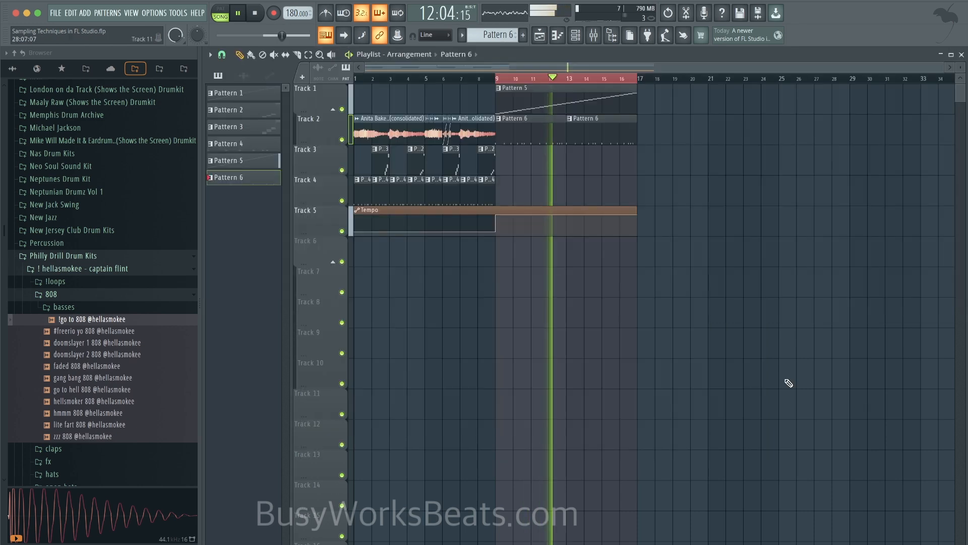
left_click(575, 35)
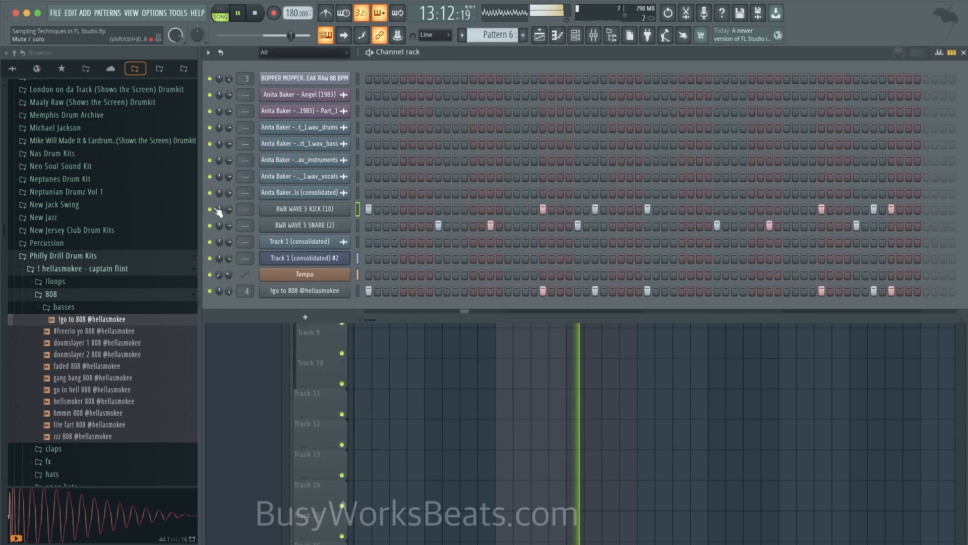
left_click(450, 436)
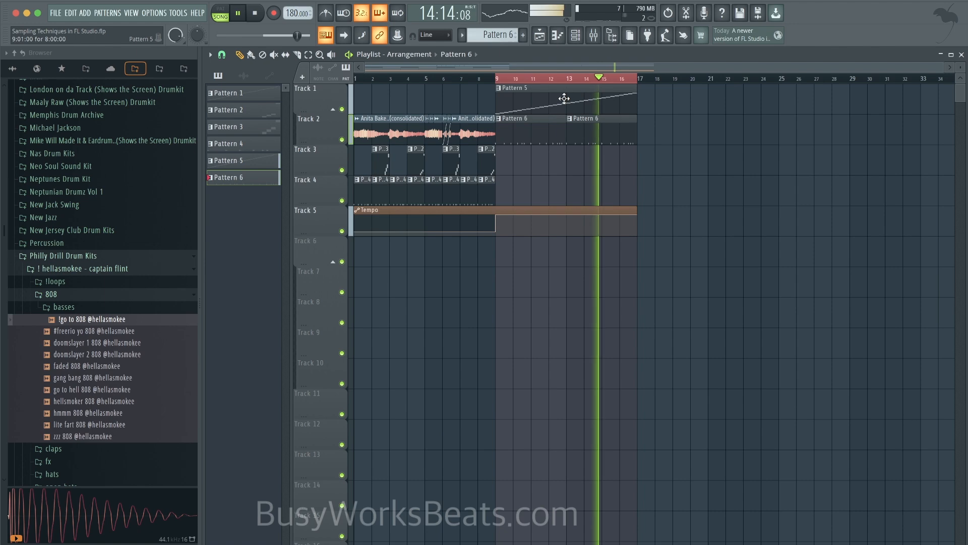
left_click(578, 36)
left_click(454, 365)
left_click(593, 36)
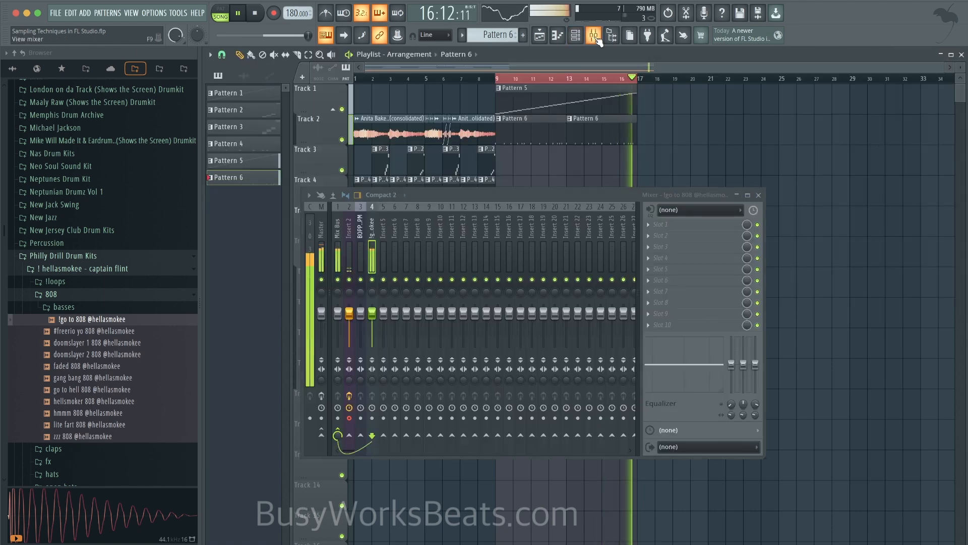
Stop playback, return to the playlist and clear the loop selection over bars 9 to 17.
key("space")
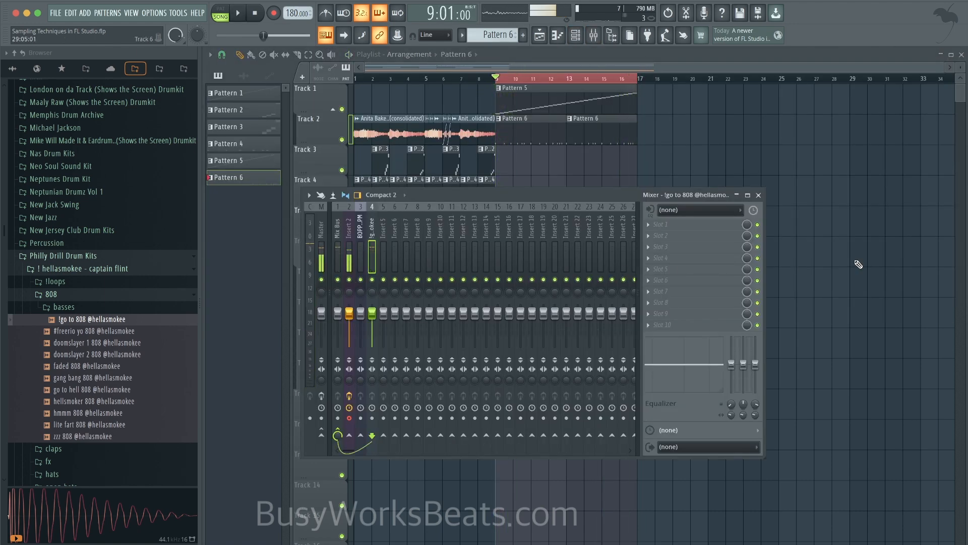
left_click(857, 262)
right_click(538, 78)
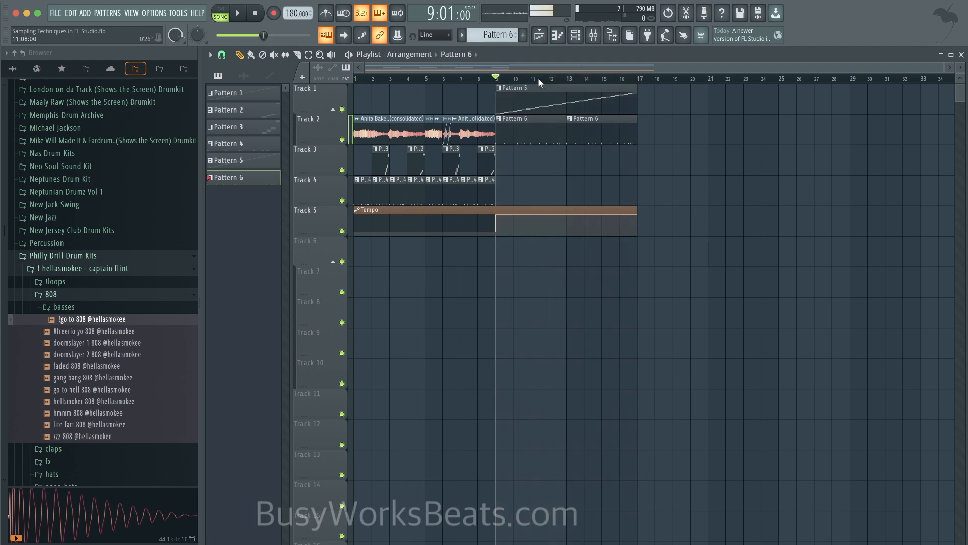